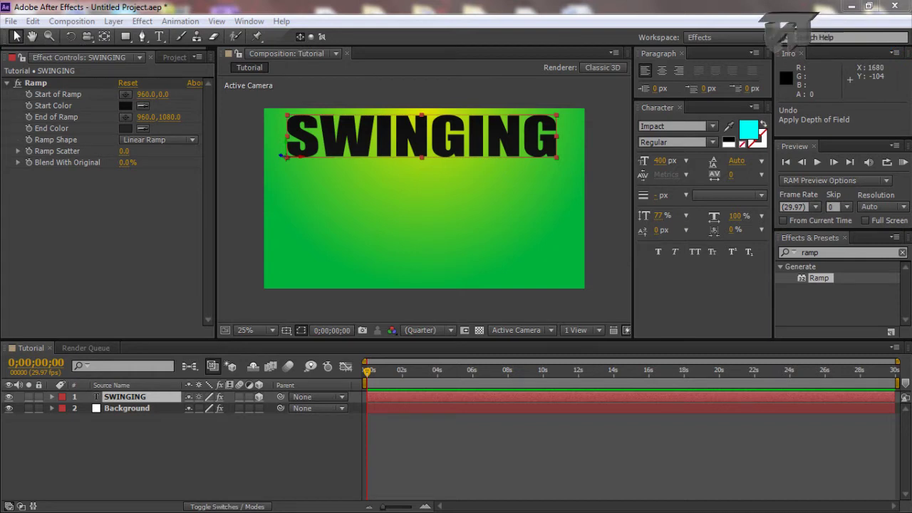
# Open the File menu to start over from the Tutorial composition
pyautogui.click(10, 20)
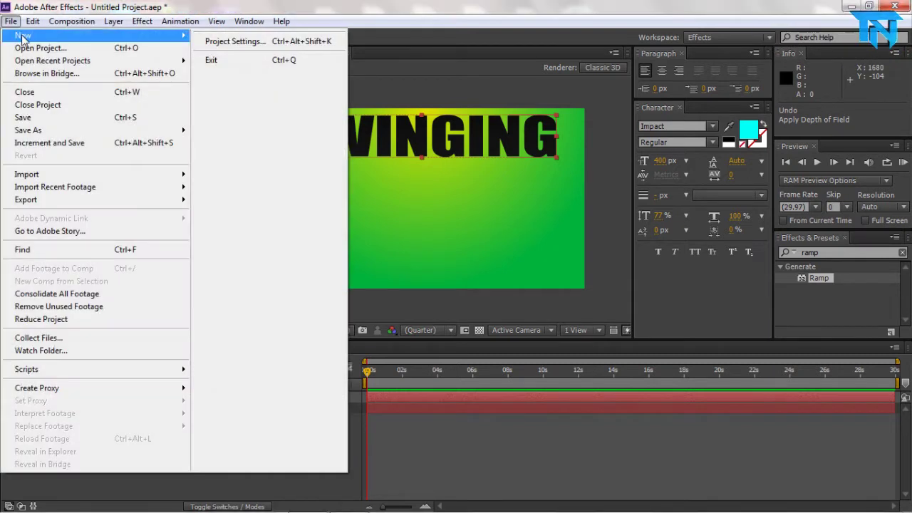
# Start a new project, discarding the old one without saving
pyautogui.moveTo(98, 35)
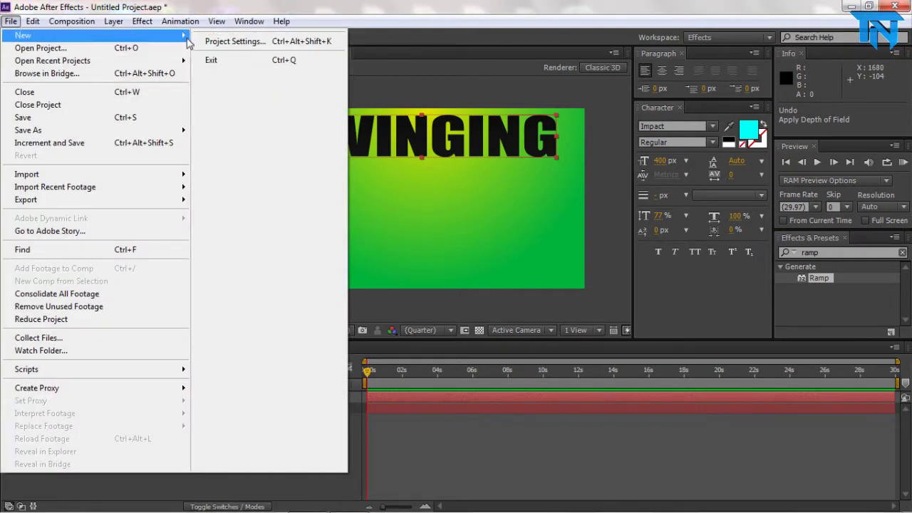
pyautogui.click(213, 35)
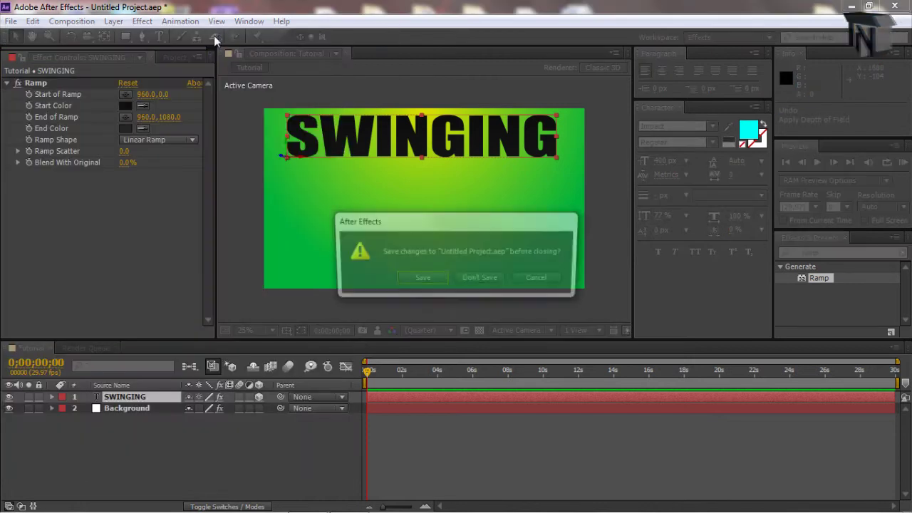
pyautogui.click(460, 278)
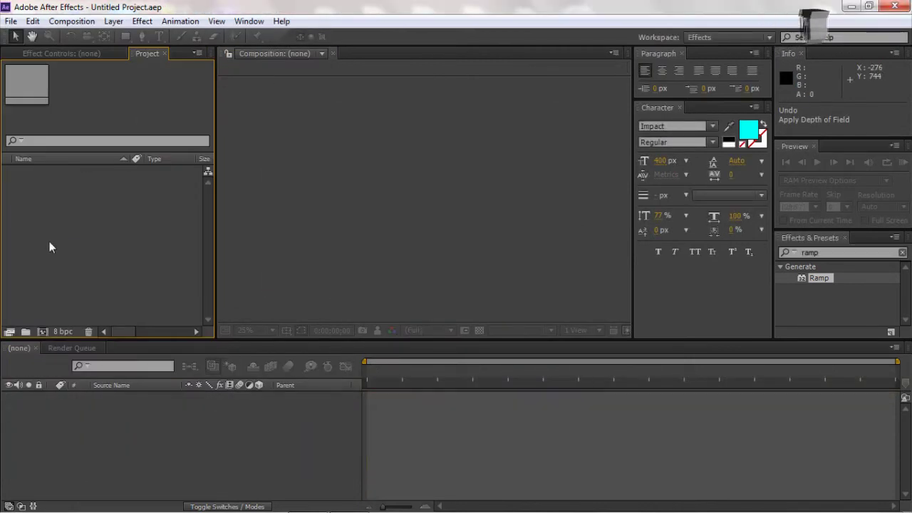
# Create a new 1920×1080, 29.97 fps, 30-second composition named Comp 1
pyautogui.rightClick(49, 242)
pyautogui.click(43, 186)
pyautogui.rightClick(67, 225)
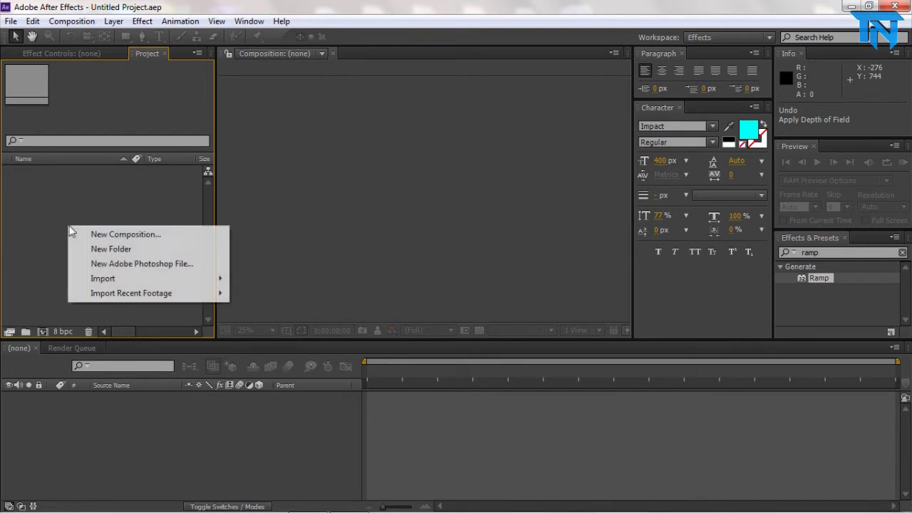
pyautogui.click(113, 236)
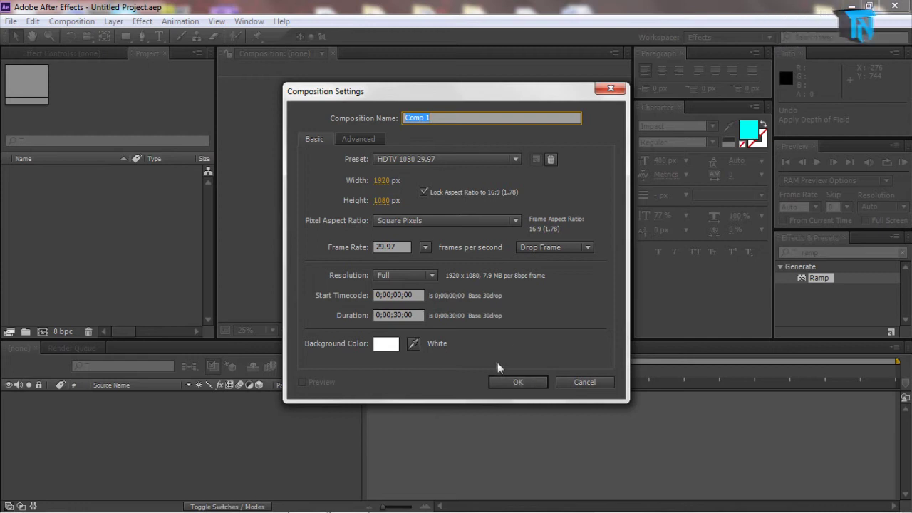
pyautogui.click(501, 384)
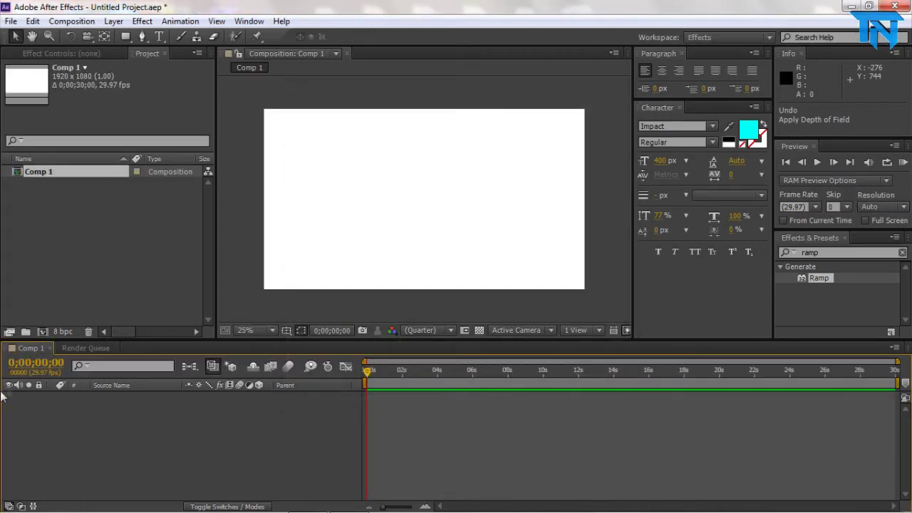
# Add a white full-frame solid layer named Background to Comp 1
pyautogui.rightClick(107, 436)
pyautogui.click(71, 427)
pyautogui.rightClick(113, 419)
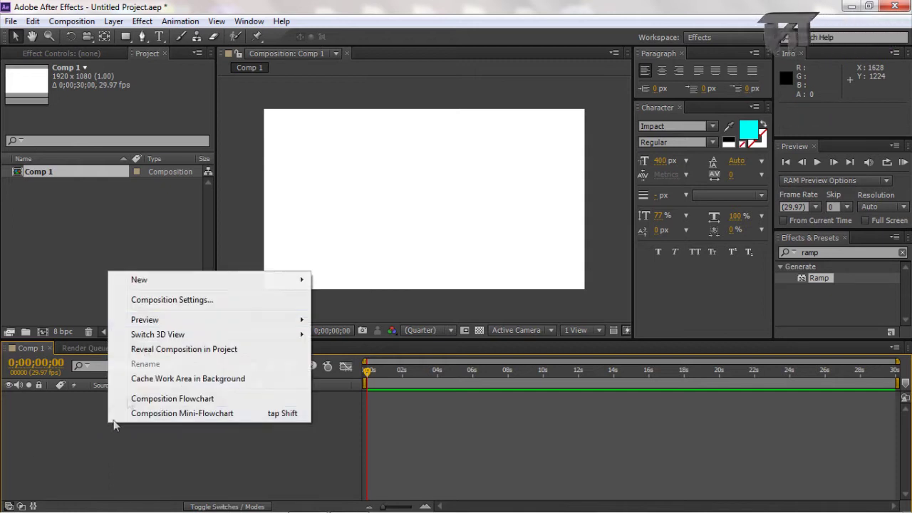
pyautogui.moveTo(138, 280)
pyautogui.click(343, 311)
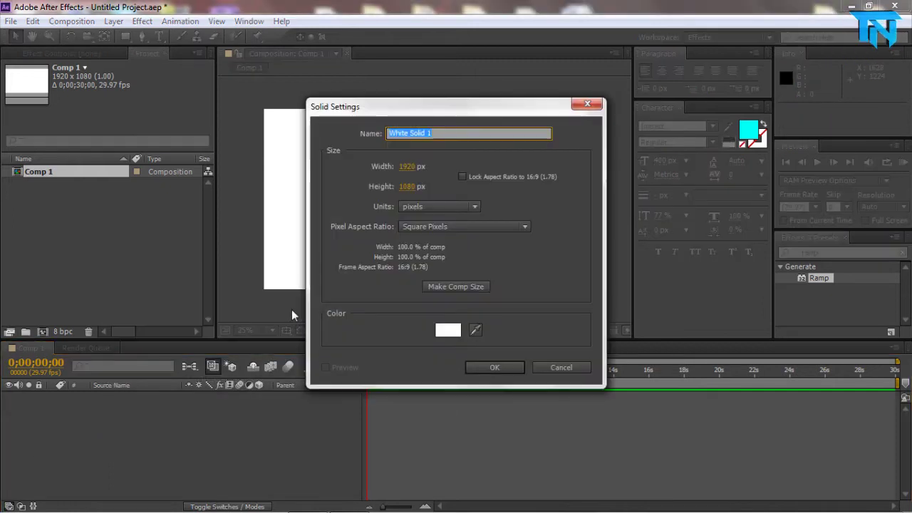
pyautogui.press('Return')
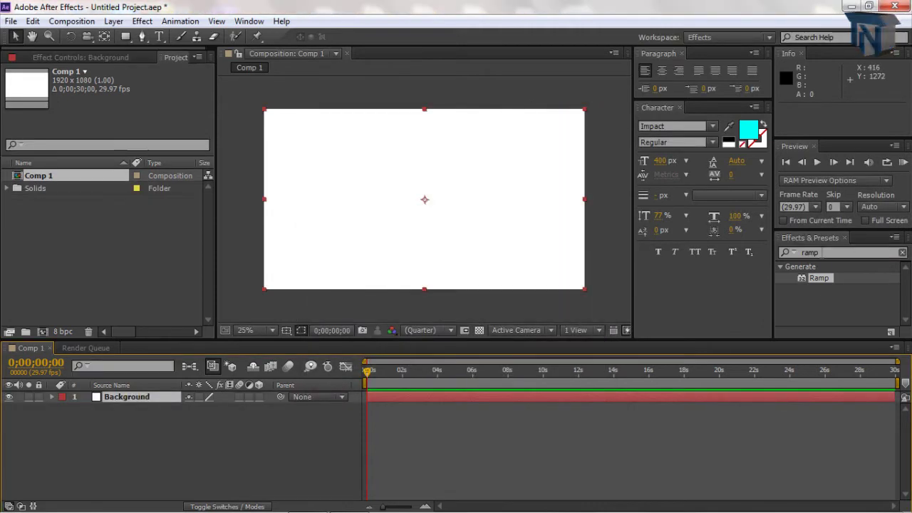
# Search Effects & Presets for 'ramp' and apply Ramp to the Background layer
pyautogui.click(826, 253)
pyautogui.press('BackSpace')
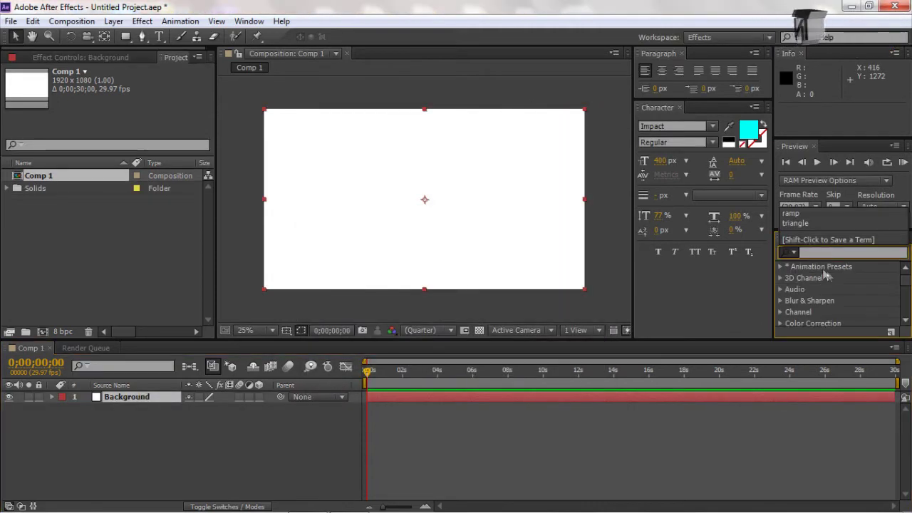
pyautogui.click(812, 238)
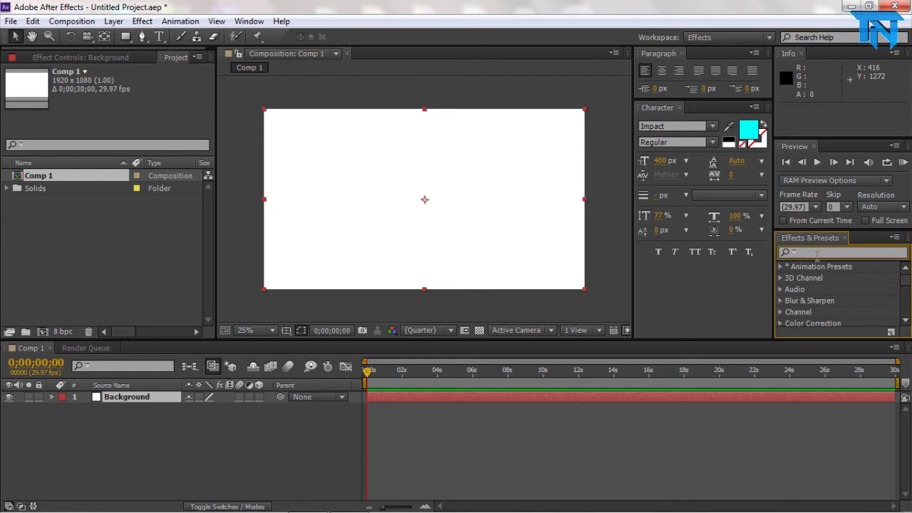
pyautogui.click(817, 253)
pyautogui.write('ramp')
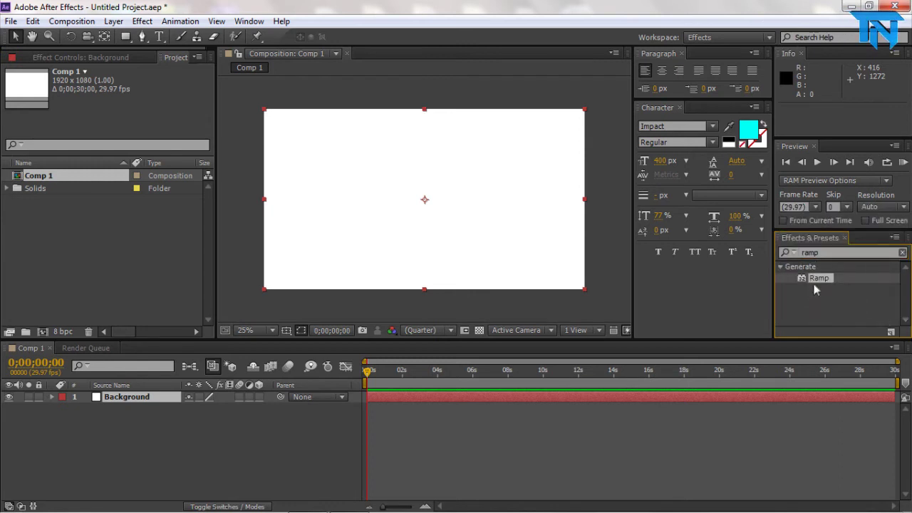
pyautogui.moveTo(815, 289); pyautogui.dragTo(456, 198)
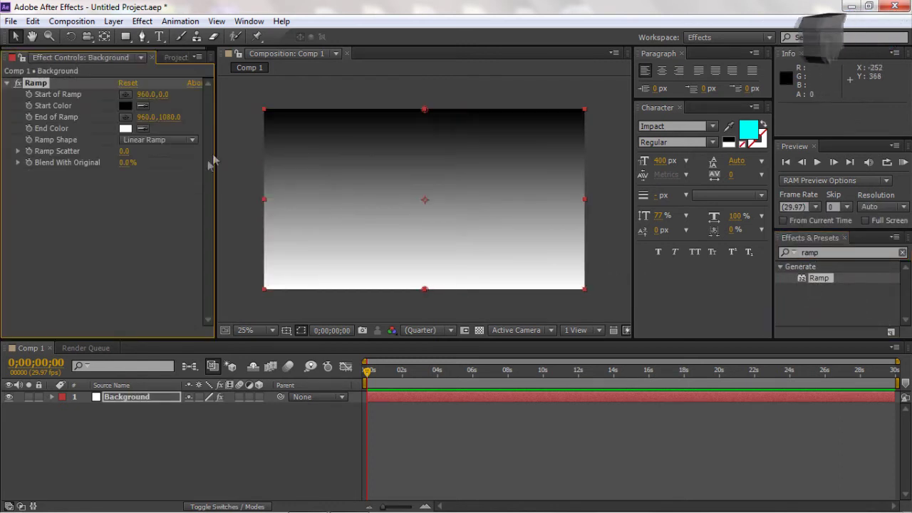
# Set the ramp Start Color to bright yellow and End Color to dark olive
pyautogui.click(125, 105)
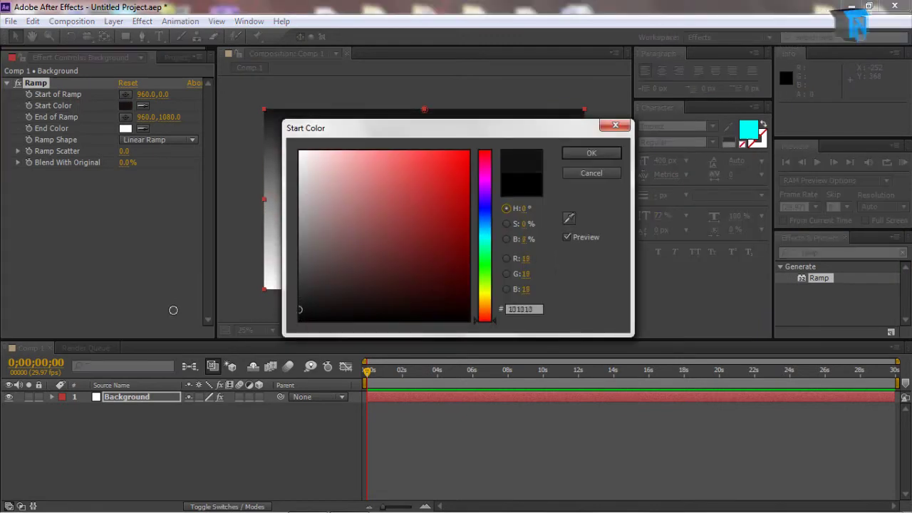
pyautogui.moveTo(483, 167); pyautogui.dragTo(485, 239)
pyautogui.moveTo(437, 244)
pyautogui.mouseDown()
pyautogui.moveTo(463, 241)
pyautogui.moveTo(493, 259)
pyautogui.moveTo(484, 239)
pyautogui.moveTo(483, 309)
pyautogui.moveTo(484, 297)
pyautogui.mouseUp()
pyautogui.moveTo(467, 262); pyautogui.dragTo(484, 174)
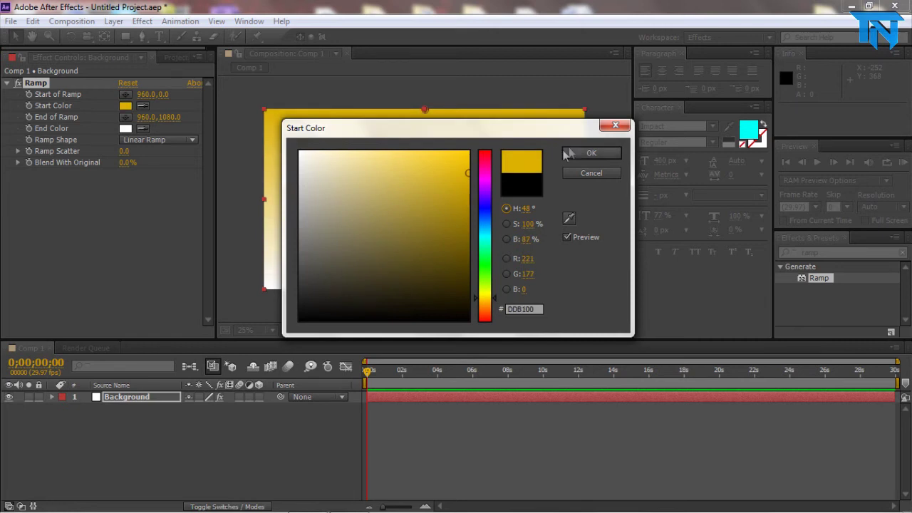
pyautogui.click(568, 154)
pyautogui.click(126, 128)
pyautogui.click(489, 285)
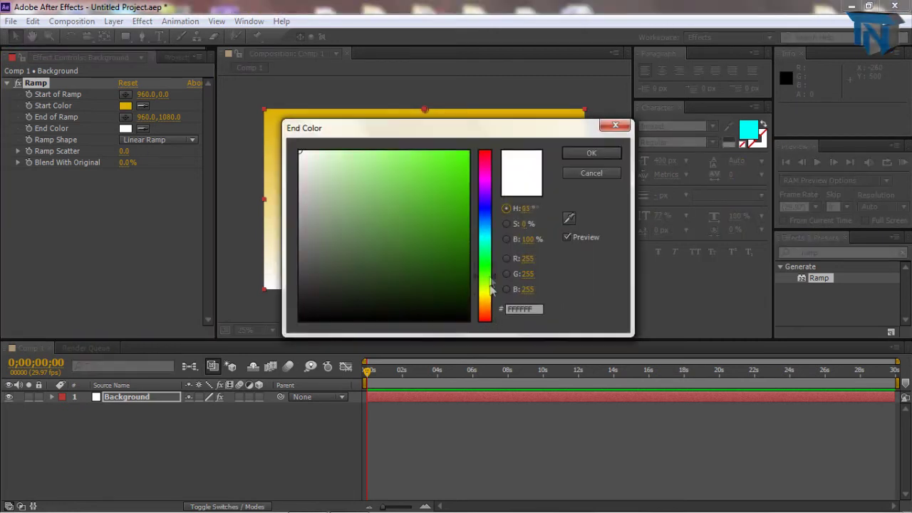
pyautogui.moveTo(490, 285); pyautogui.dragTo(490, 295)
pyautogui.moveTo(368, 254)
pyautogui.mouseDown()
pyautogui.moveTo(444, 212)
pyautogui.moveTo(452, 256)
pyautogui.moveTo(483, 279)
pyautogui.mouseUp()
pyautogui.click(579, 154)
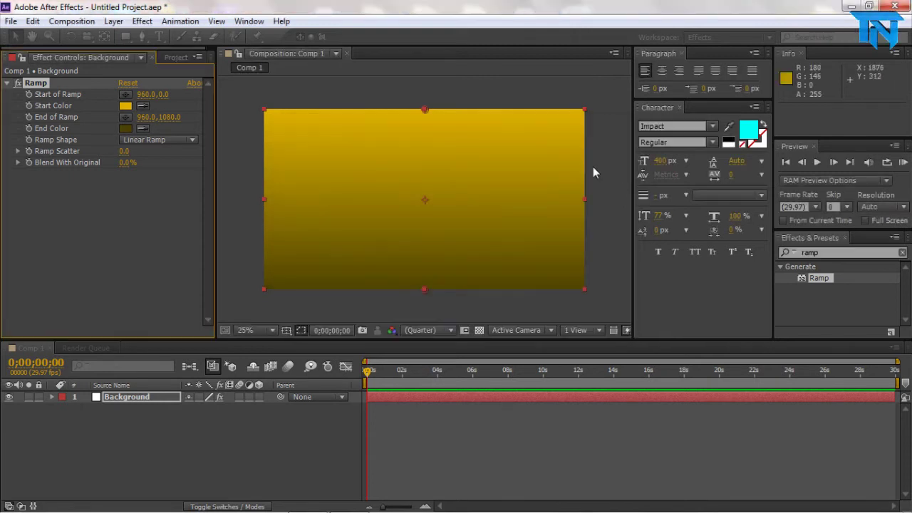
# Make the ramp a Radial Ramp with Ramp Scatter 50
pyautogui.click(148, 140)
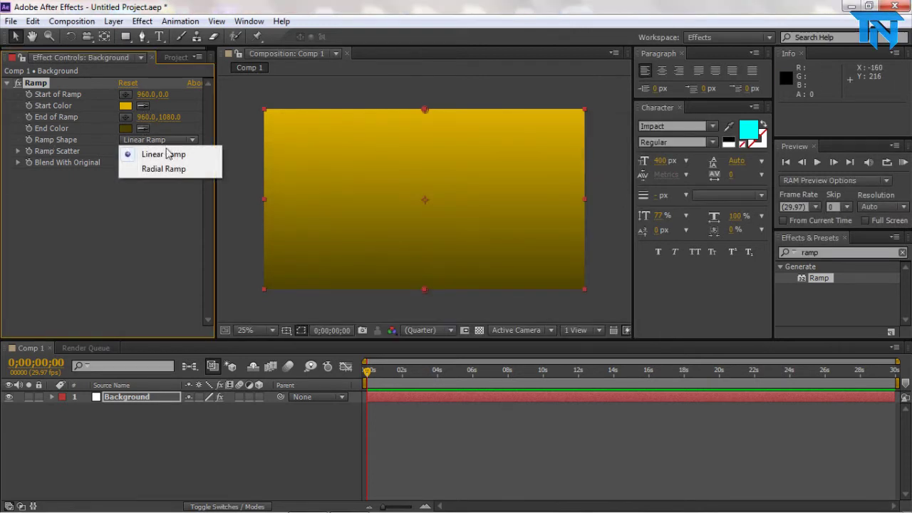
pyautogui.click(157, 167)
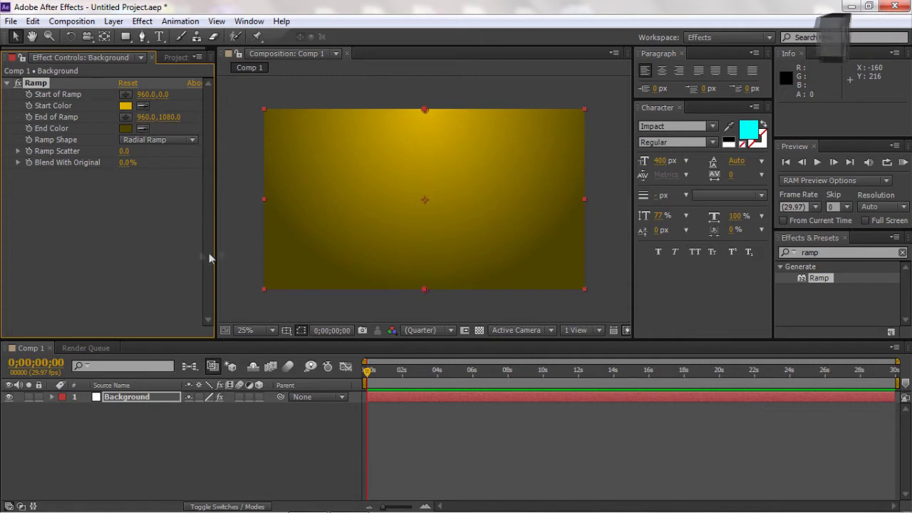
pyautogui.click(89, 180)
pyautogui.click(18, 151)
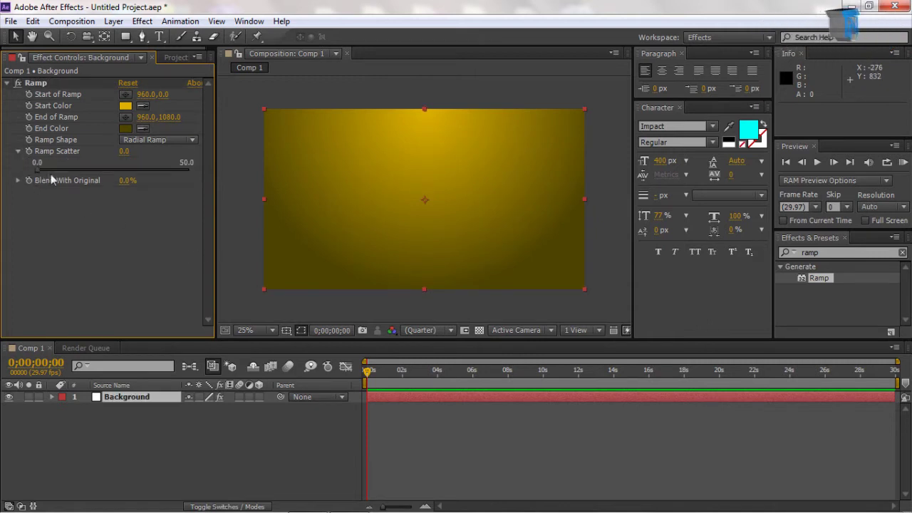
pyautogui.click(40, 169)
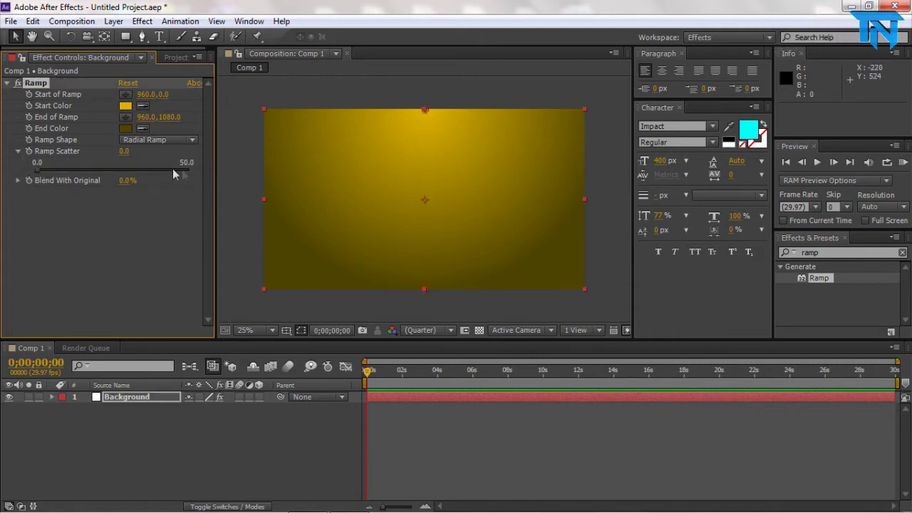
pyautogui.click(18, 152)
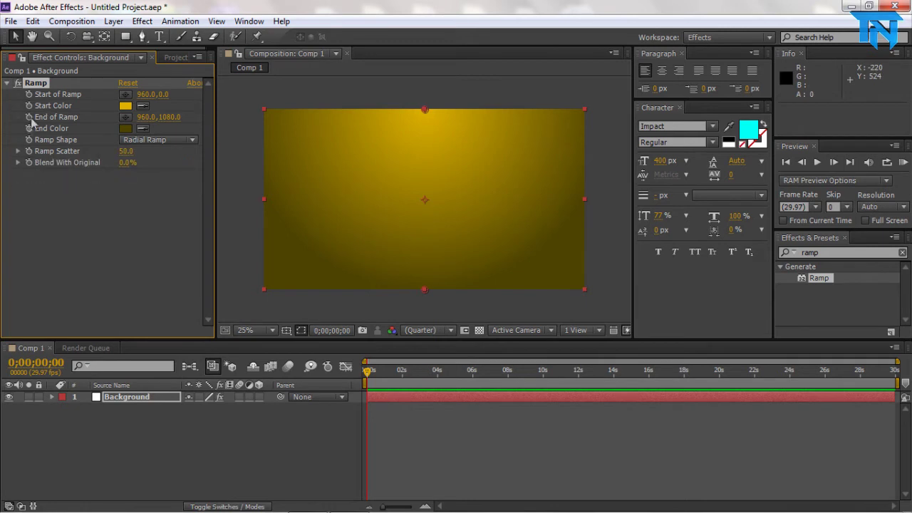
# Reposition the ramp start point and lighten the olive end colour slightly
pyautogui.moveTo(151, 94); pyautogui.dragTo(404, 109)
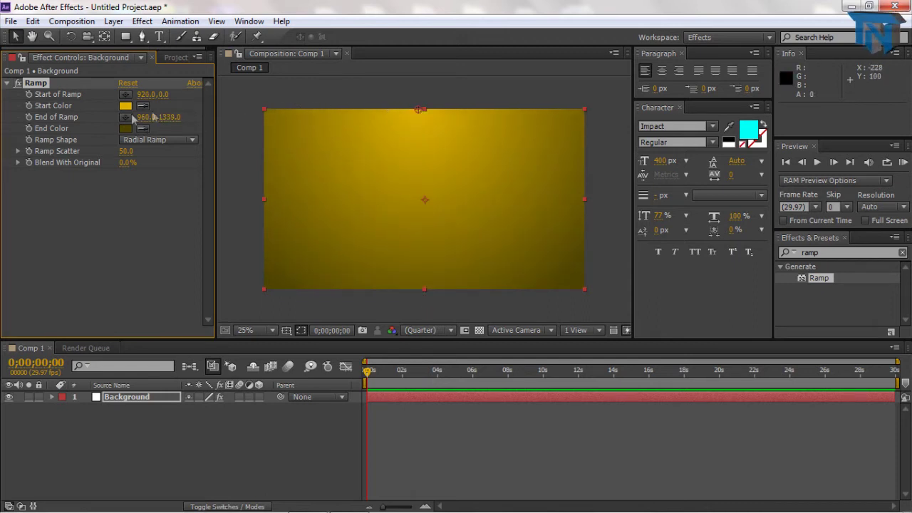
pyautogui.moveTo(142, 97); pyautogui.dragTo(162, 94)
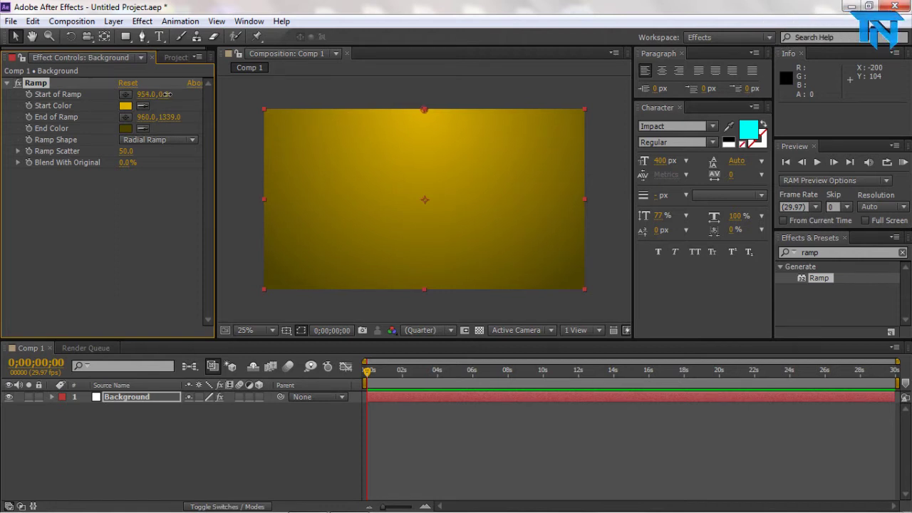
pyautogui.click(125, 128)
pyautogui.moveTo(406, 256); pyautogui.dragTo(463, 229)
pyautogui.click(588, 154)
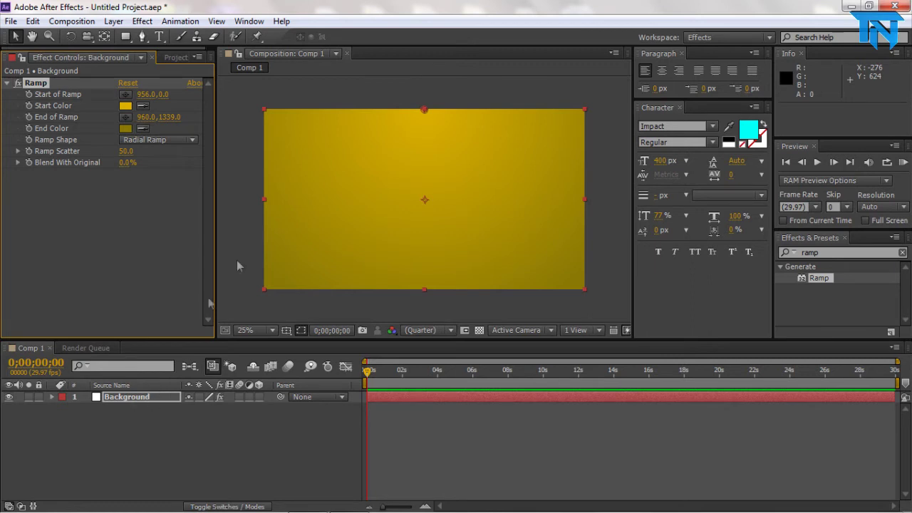
# Create a text layer reading 'SWINGING' in capitals and move it down-left near the top
pyautogui.click(160, 37)
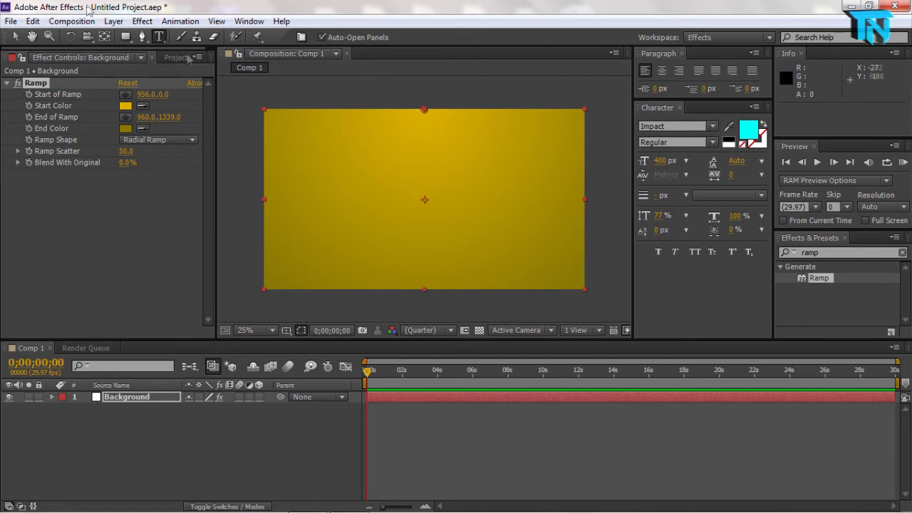
pyautogui.click(300, 156)
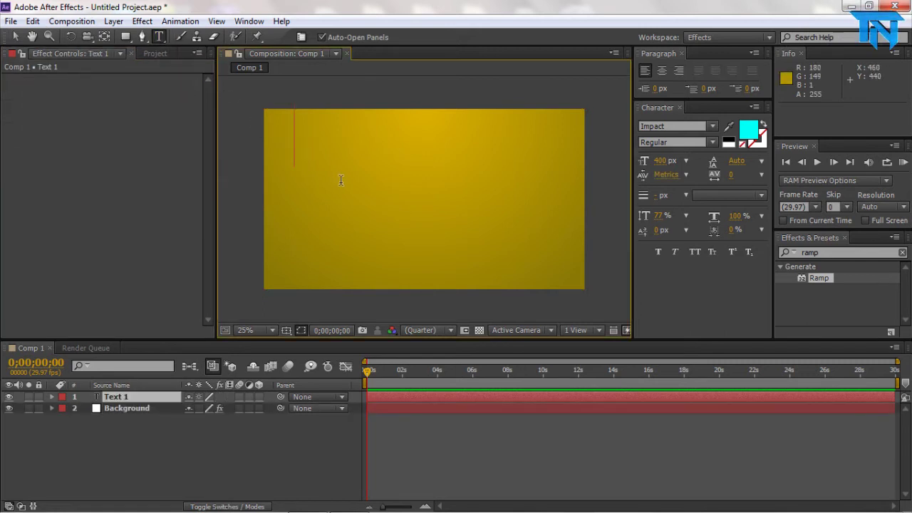
pyautogui.press('capslock')
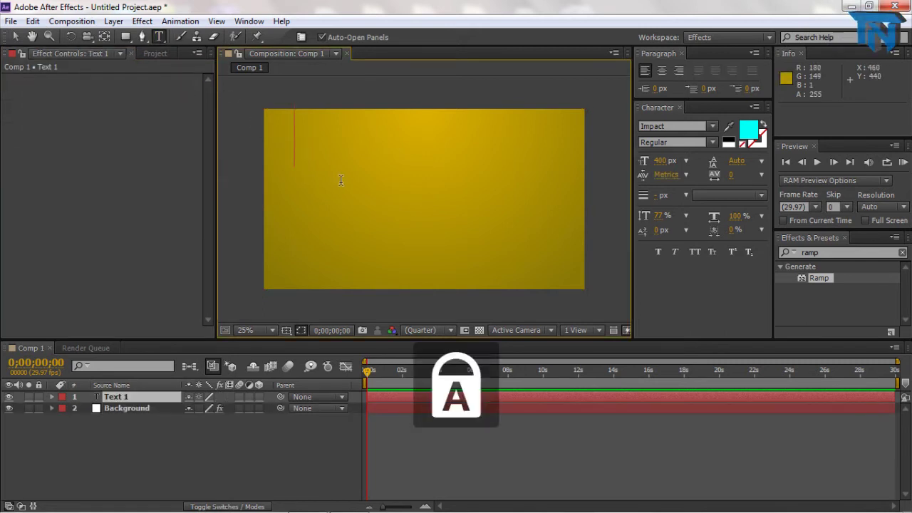
pyautogui.write('SWINING')
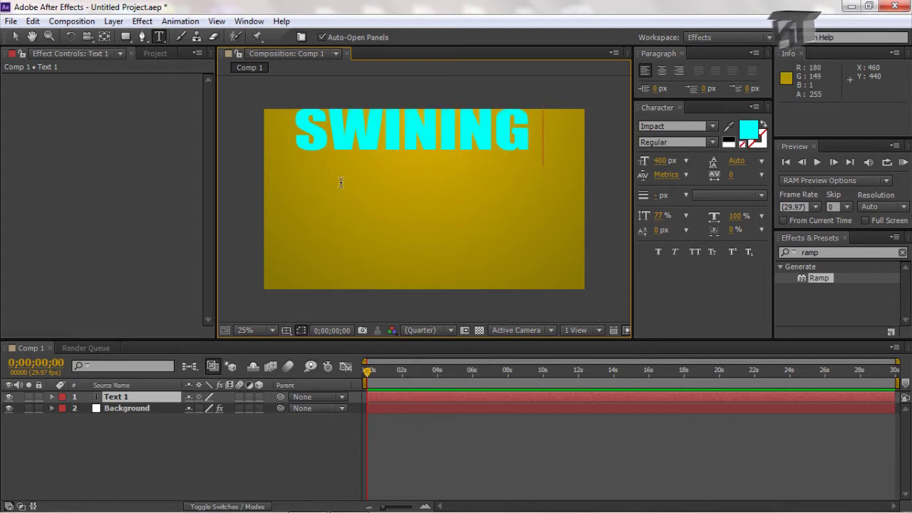
pyautogui.press('BackSpace')
pyautogui.press('BackSpace')
pyautogui.write('NGING')
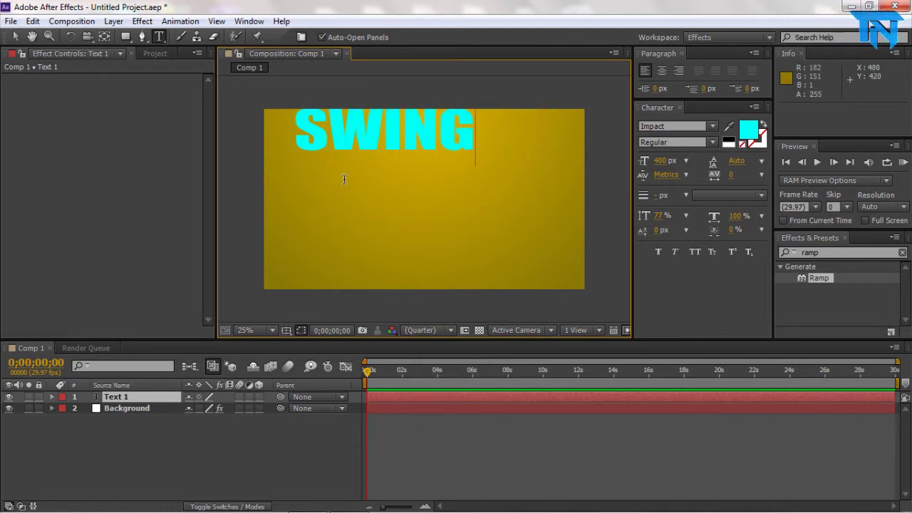
pyautogui.press('capslock')
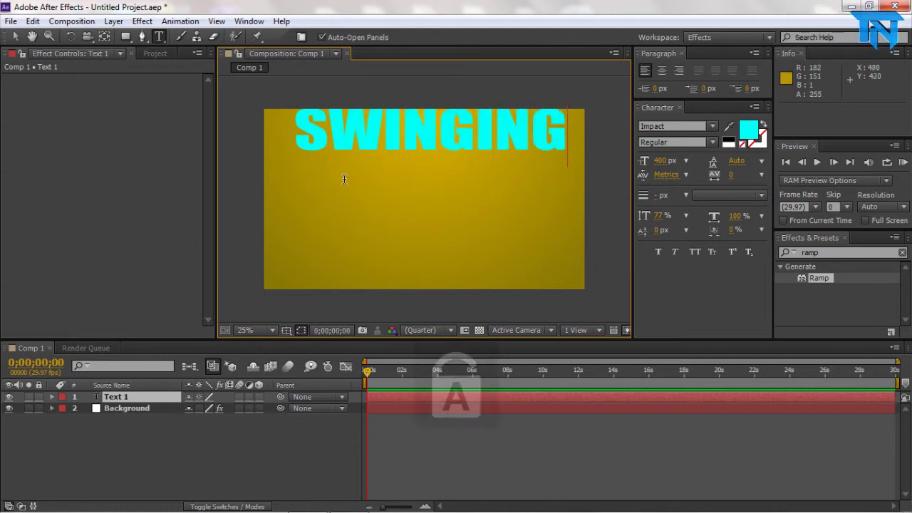
pyautogui.click(15, 37)
pyautogui.moveTo(372, 139); pyautogui.dragTo(363, 157)
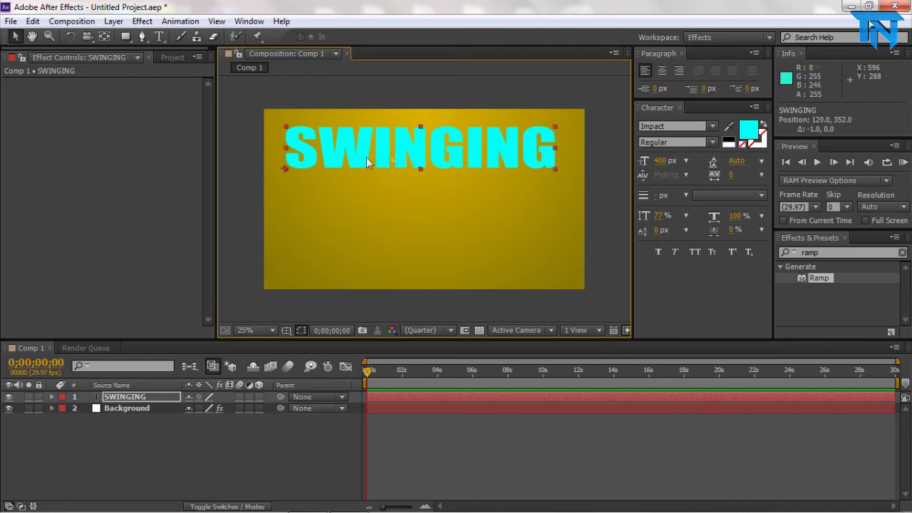
# Make the SWINGING text fill white and apply a Ramp effect to it
pyautogui.click(750, 129)
pyautogui.moveTo(399, 214); pyautogui.dragTo(228, 126)
pyautogui.press('Return')
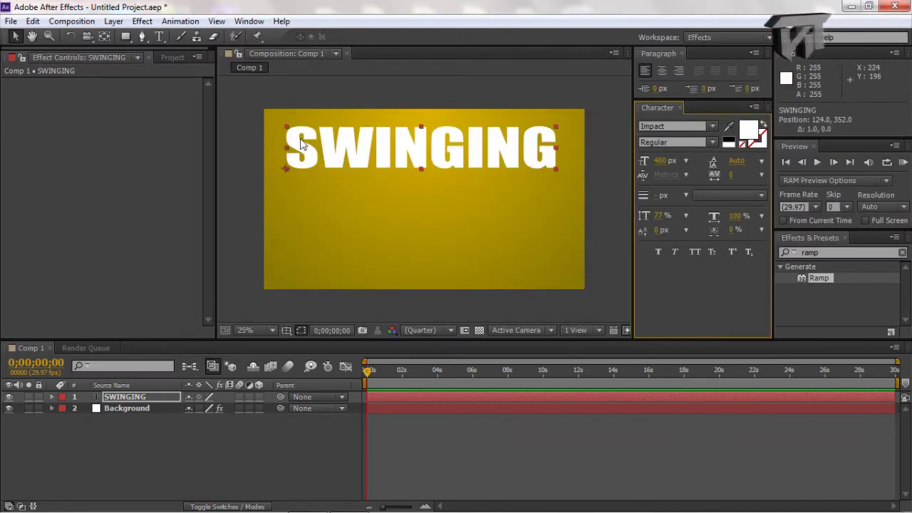
pyautogui.moveTo(820, 278); pyautogui.dragTo(512, 162)
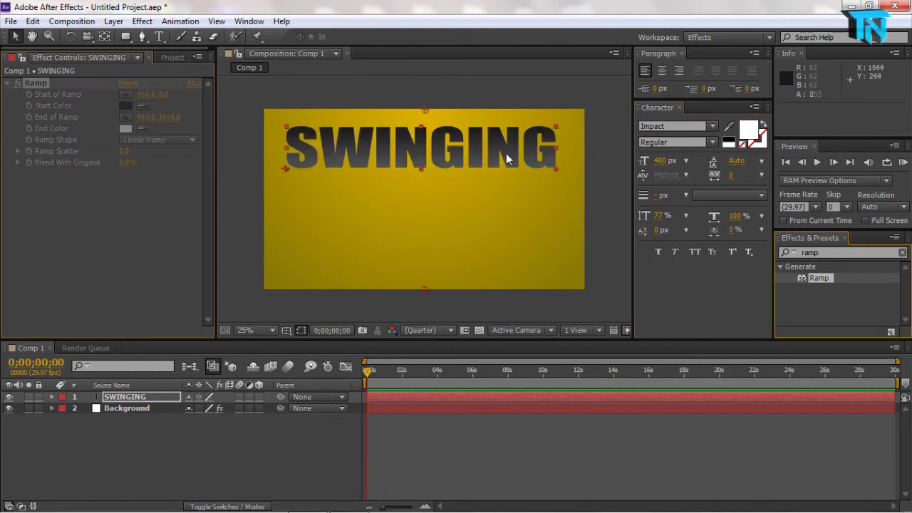
# Set the text ramp from light grey to darker grey with a Radial Ramp shape
pyautogui.click(126, 105)
pyautogui.moveTo(306, 155); pyautogui.dragTo(194, 202)
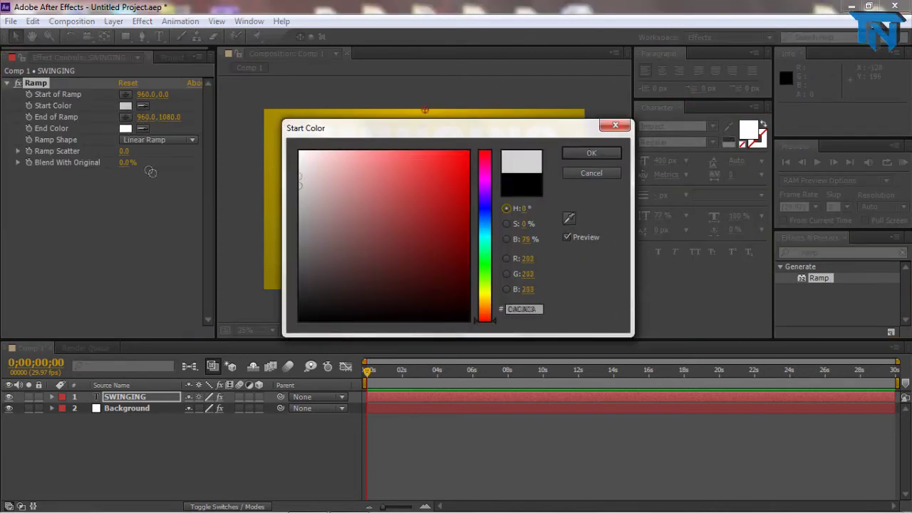
pyautogui.press('Return')
pyautogui.click(126, 128)
pyautogui.moveTo(306, 214); pyautogui.dragTo(198, 219)
pyautogui.press('Return')
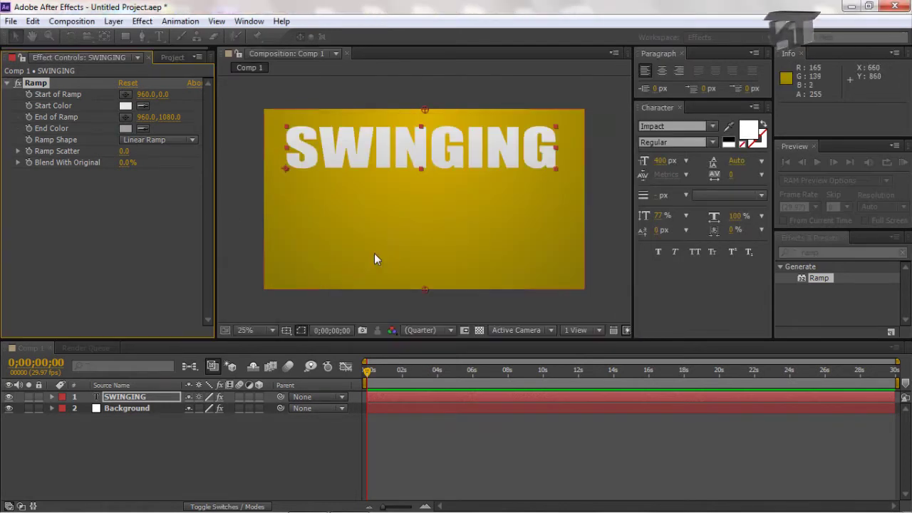
pyautogui.click(142, 140)
pyautogui.click(148, 168)
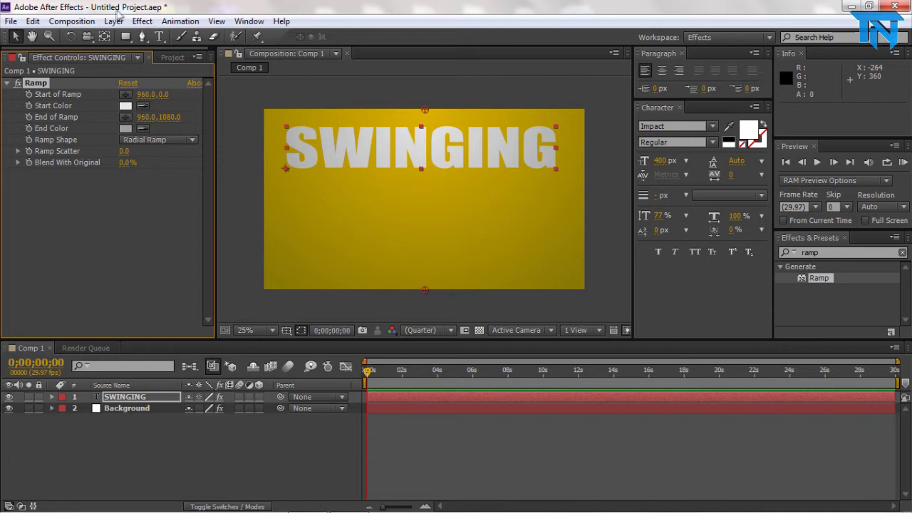
pyautogui.click(142, 20)
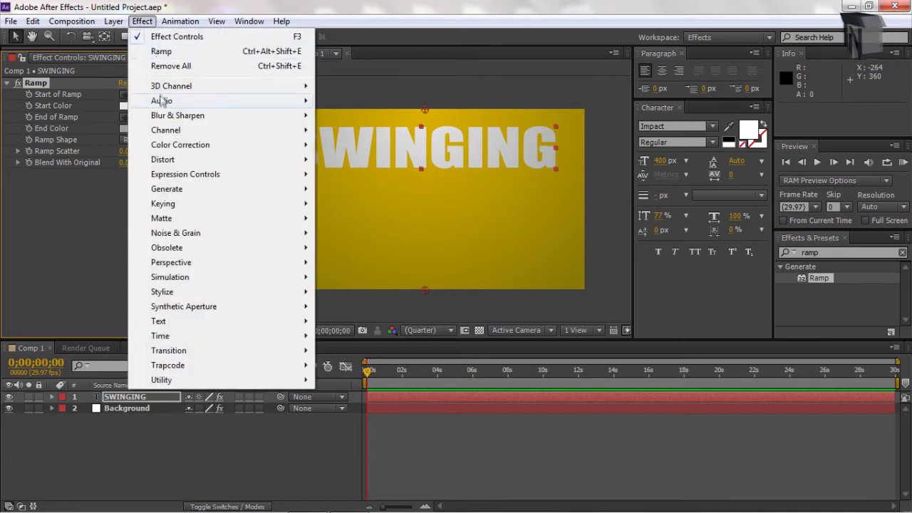
pyautogui.moveTo(159, 87)
pyautogui.press('Escape')
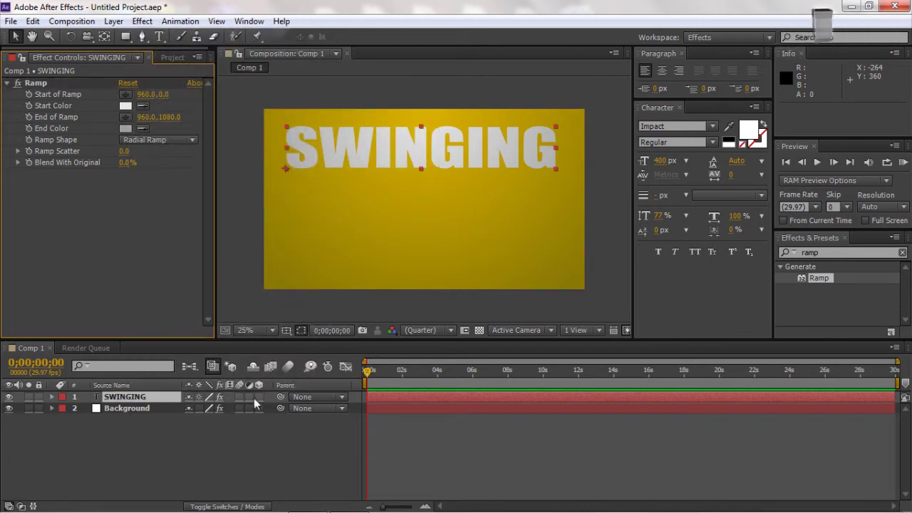
# Make the SWINGING layer 3D and add a Stroke effect from Effect > Generate
pyautogui.click(259, 396)
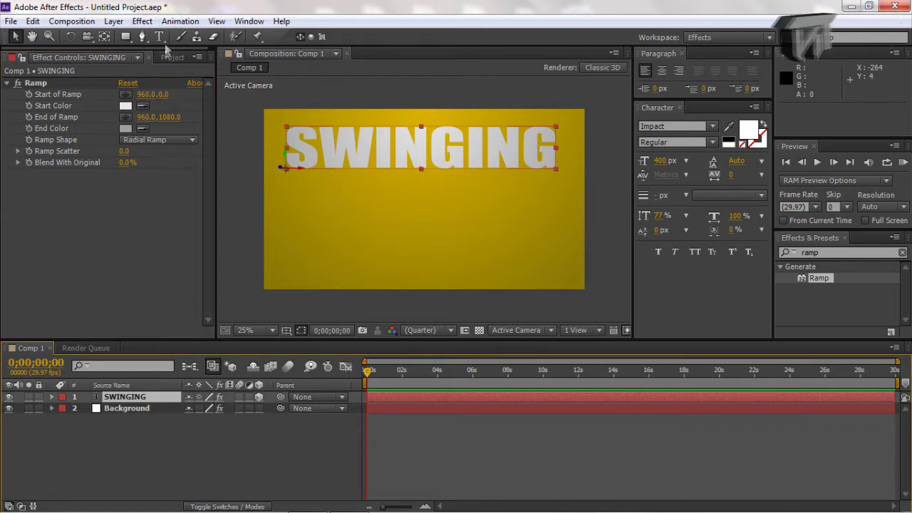
pyautogui.click(142, 21)
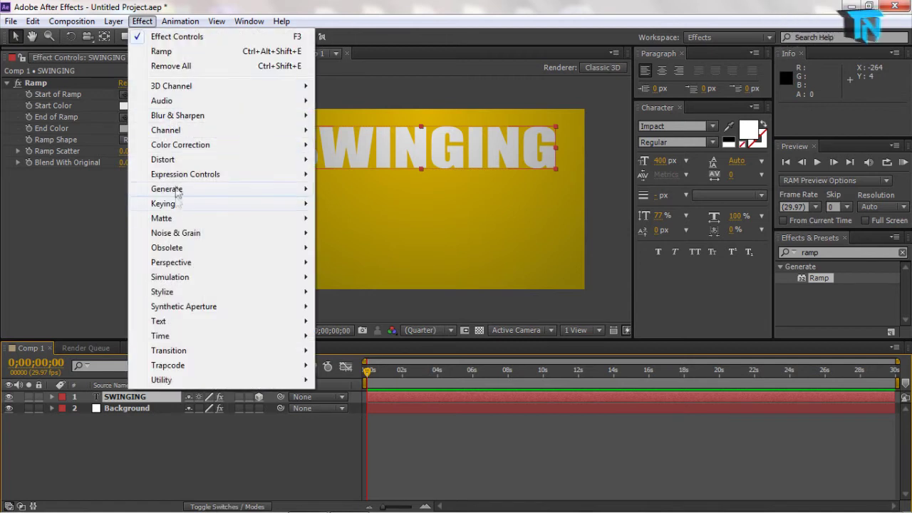
pyautogui.moveTo(177, 190)
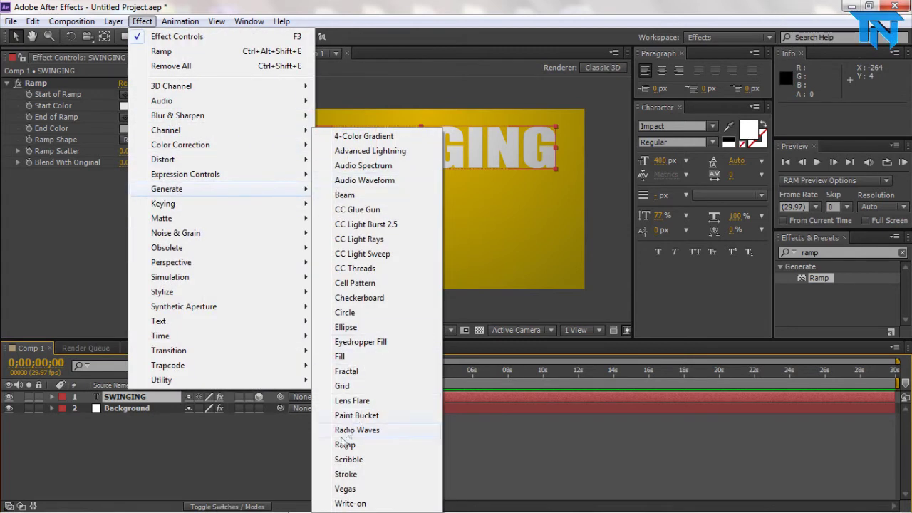
pyautogui.click(346, 474)
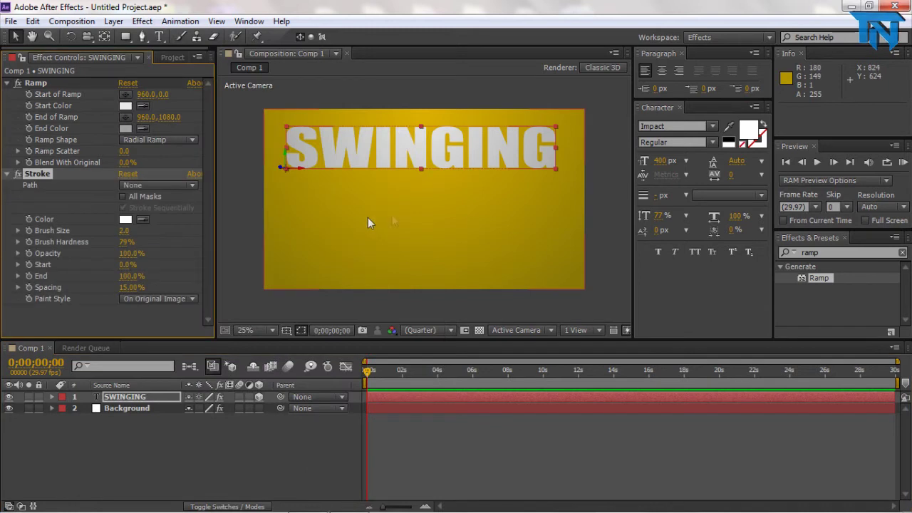
# Set the Stroke colour to black (000000), keeping it painted on the original image
pyautogui.click(126, 219)
pyautogui.write('000000')
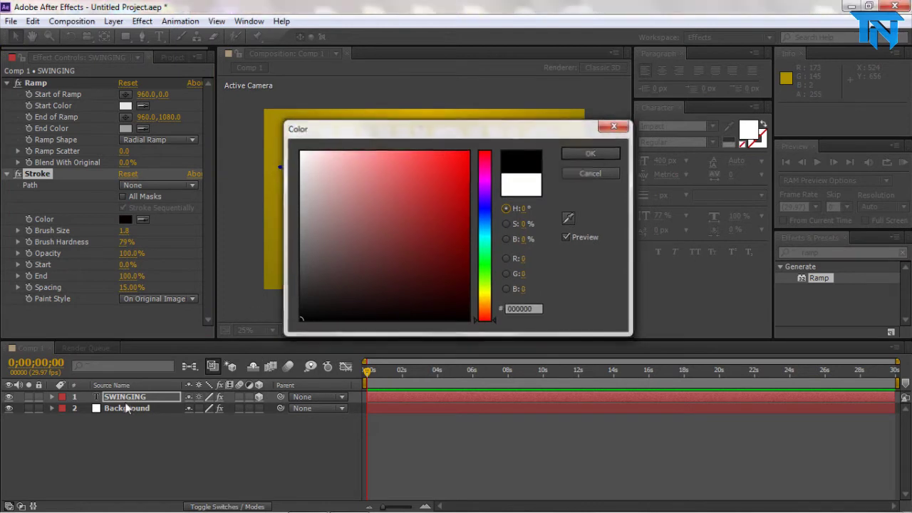
pyautogui.press('Return')
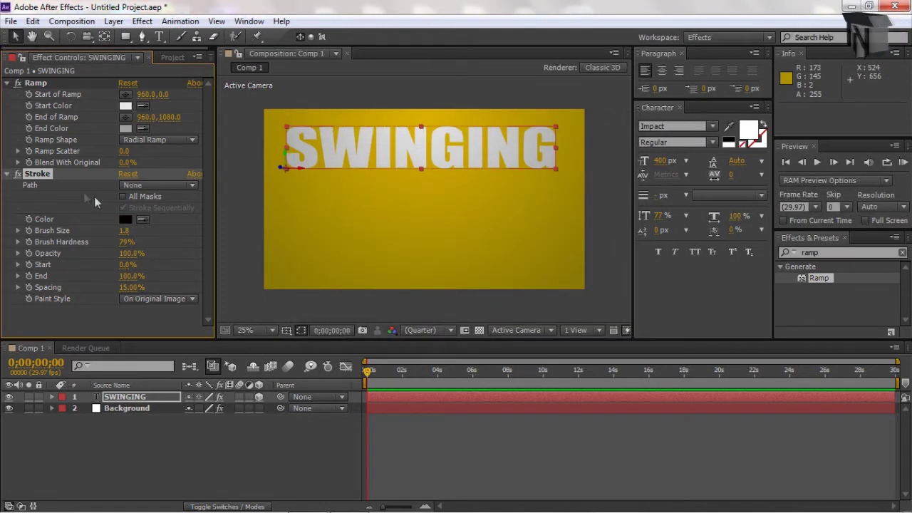
pyautogui.click(156, 185)
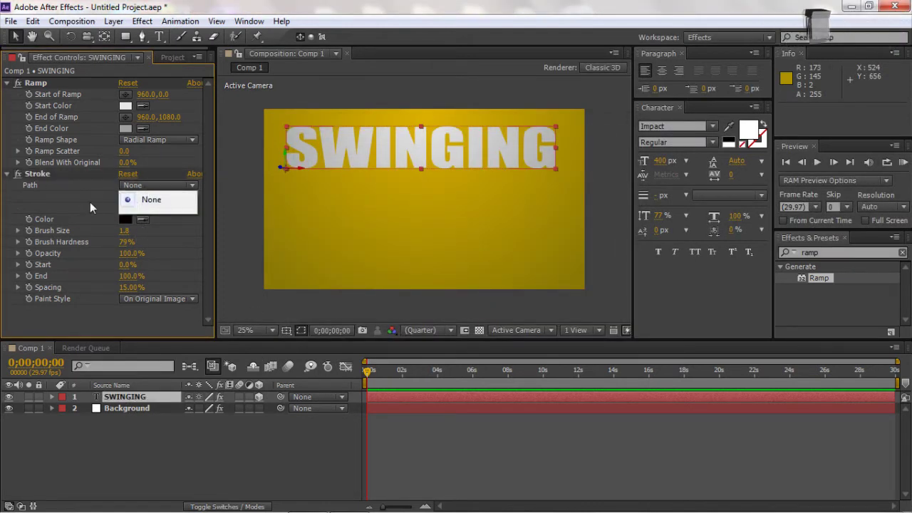
pyautogui.click(89, 201)
pyautogui.click(122, 196)
pyautogui.click(122, 196)
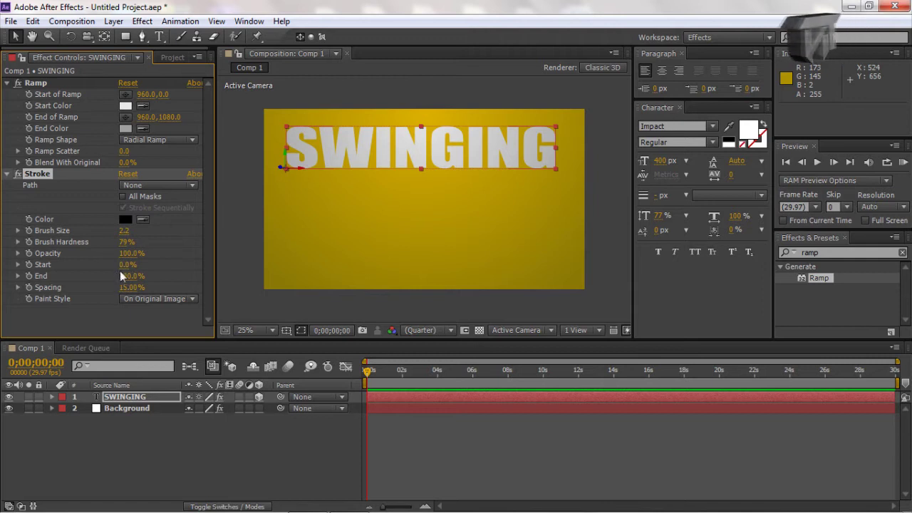
pyautogui.click(138, 301)
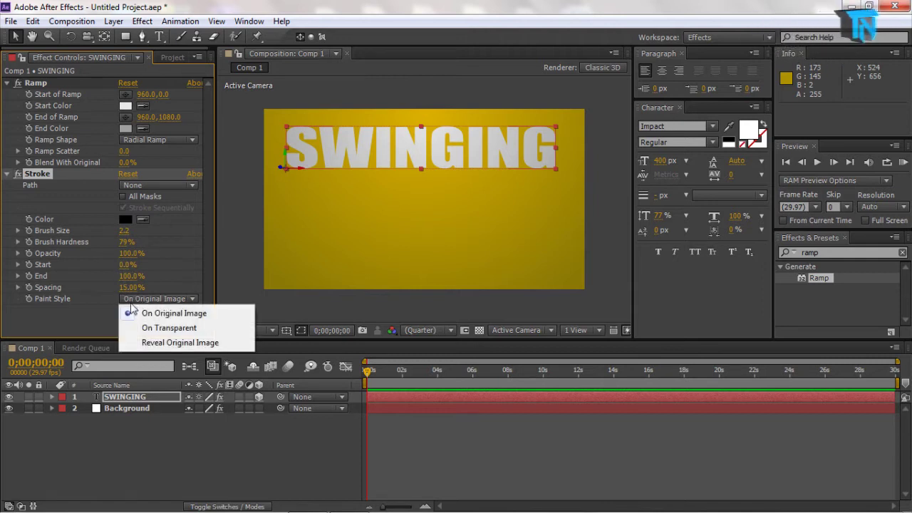
pyautogui.click(92, 328)
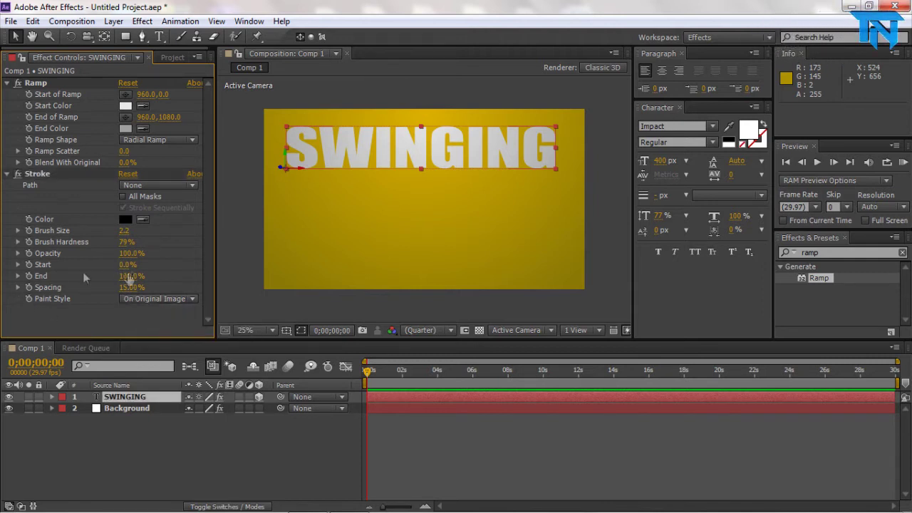
pyautogui.click(7, 175)
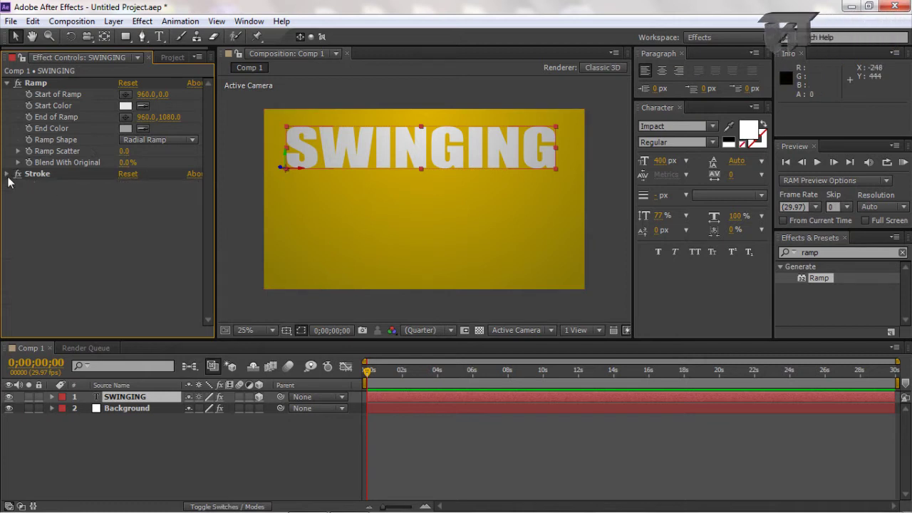
pyautogui.click(8, 176)
# Recheck the Stroke path options, then collapse the Stroke and turn it back on
pyautogui.click(303, 225)
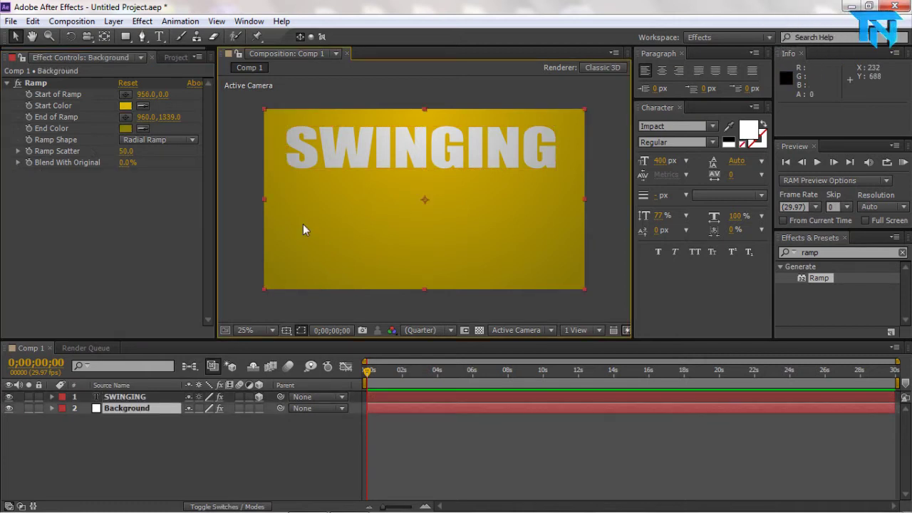
pyautogui.click(18, 163)
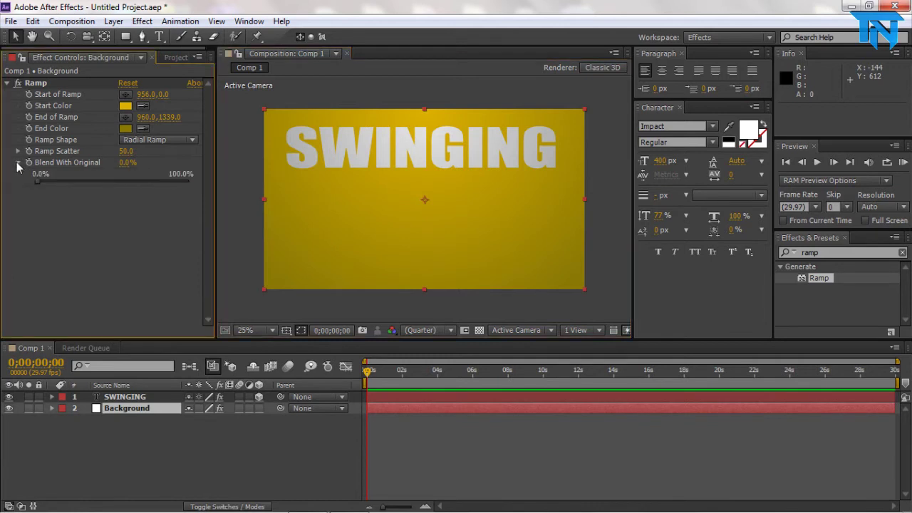
pyautogui.click(124, 397)
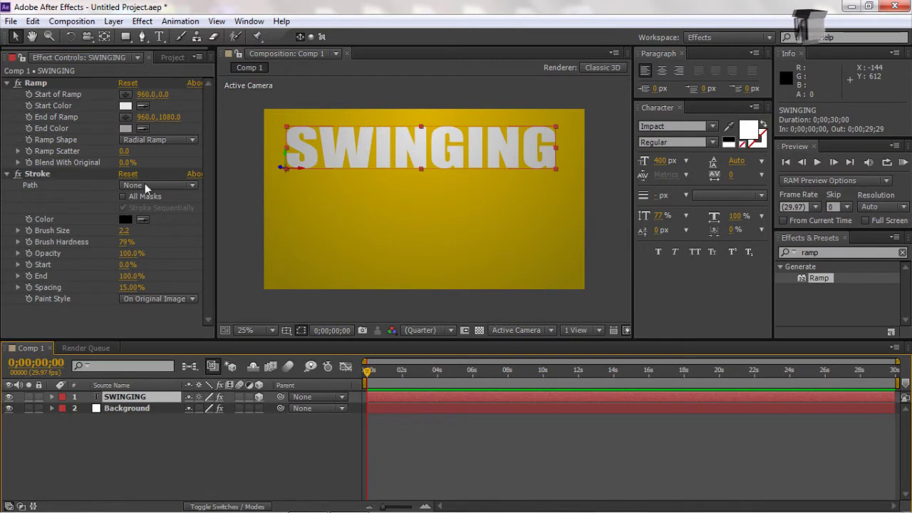
pyautogui.click(146, 185)
pyautogui.click(146, 198)
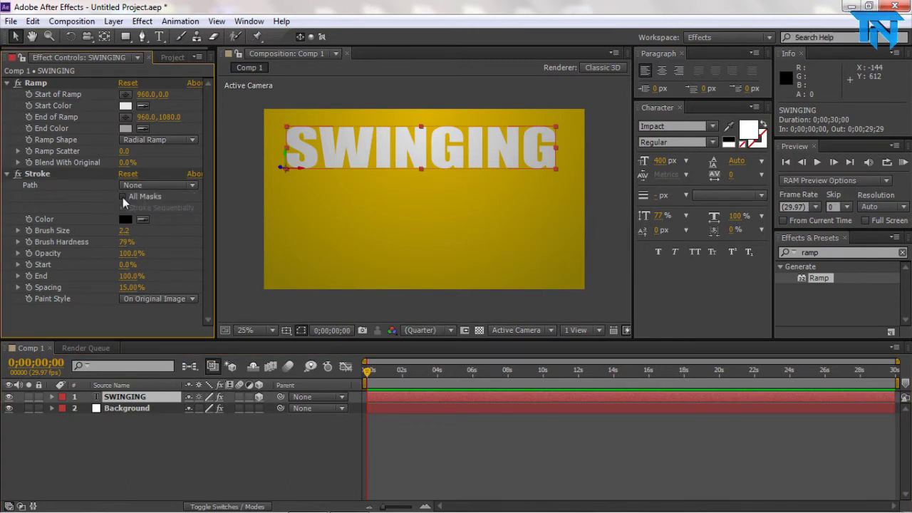
pyautogui.click(122, 197)
pyautogui.rightClick(329, 160)
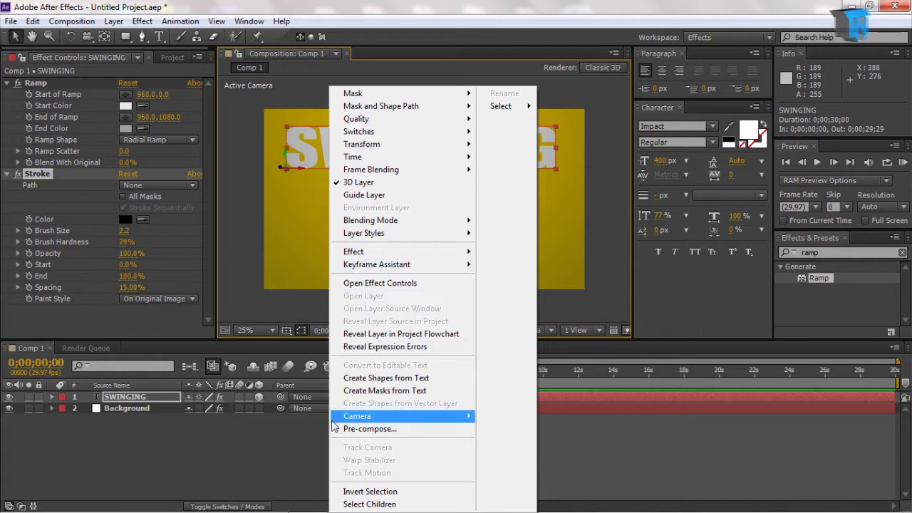
pyautogui.click(57, 289)
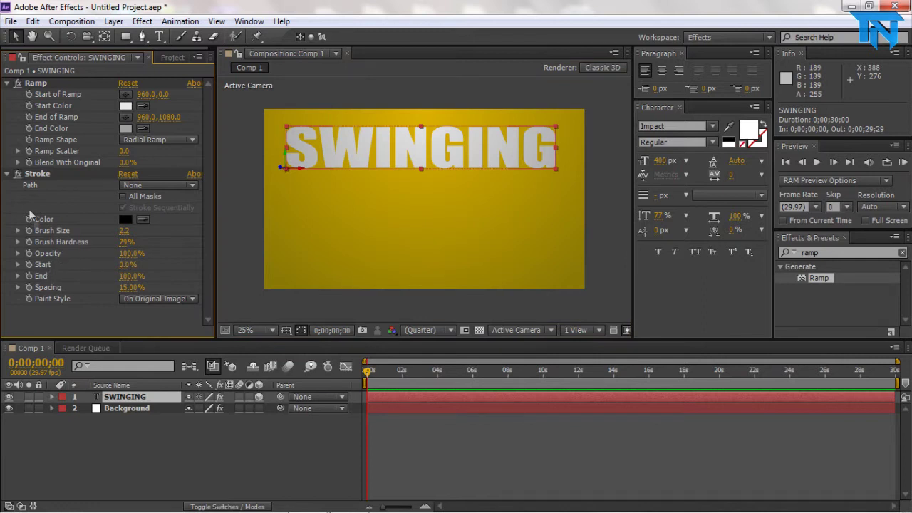
pyautogui.click(7, 173)
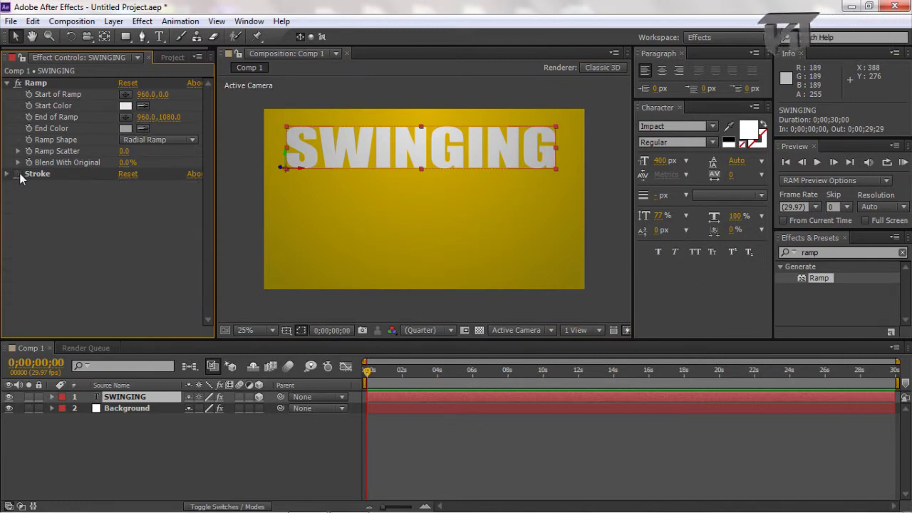
pyautogui.click(19, 173)
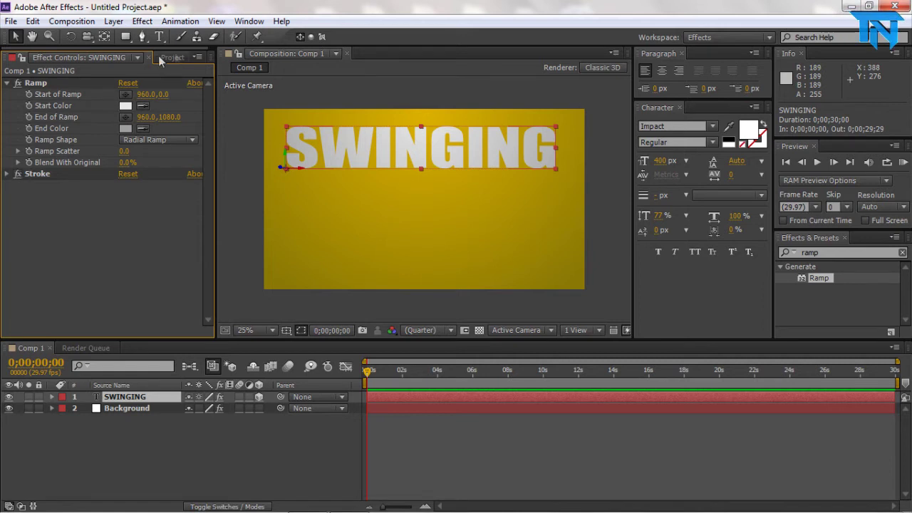
# Add a Drop Shadow effect to the SWINGING text from Effect > Perspective
pyautogui.click(144, 22)
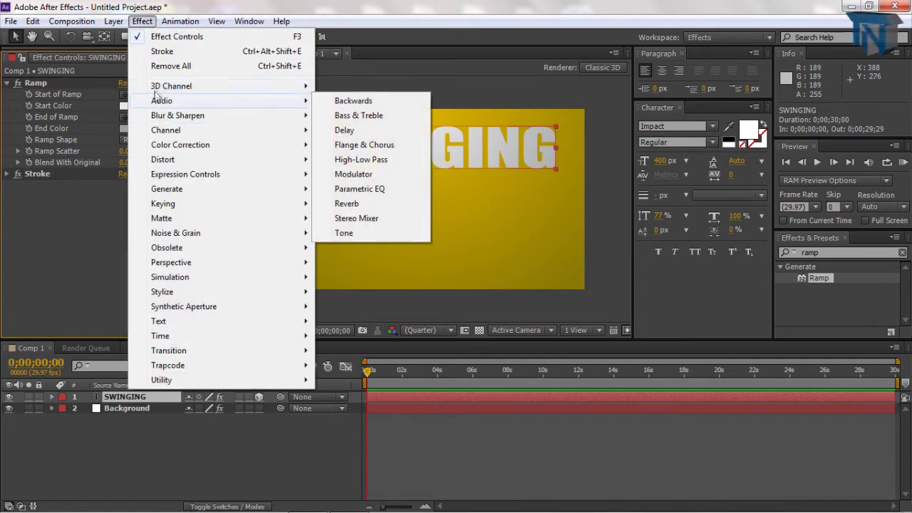
pyautogui.moveTo(160, 87)
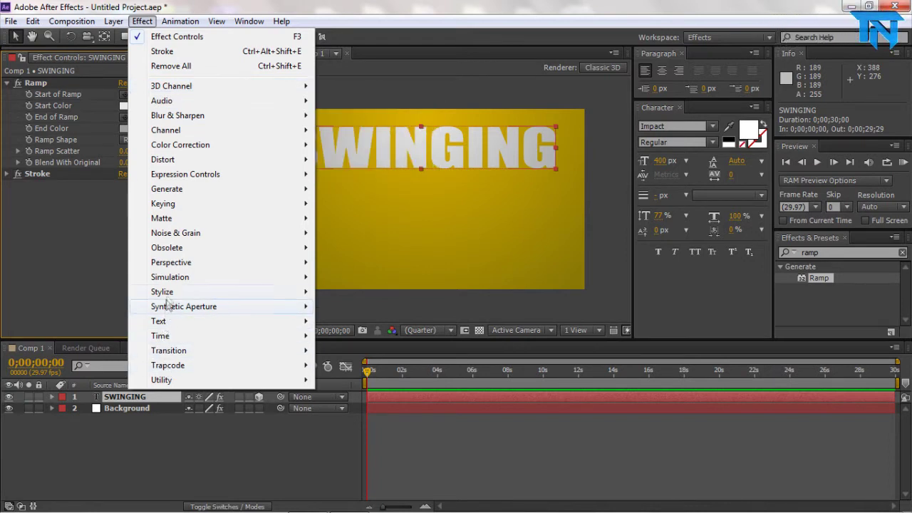
pyautogui.moveTo(169, 296)
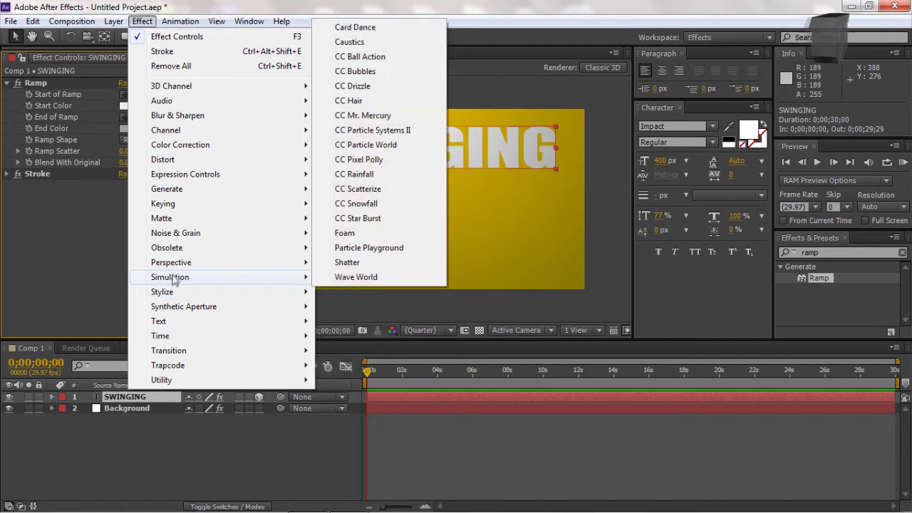
pyautogui.moveTo(173, 265)
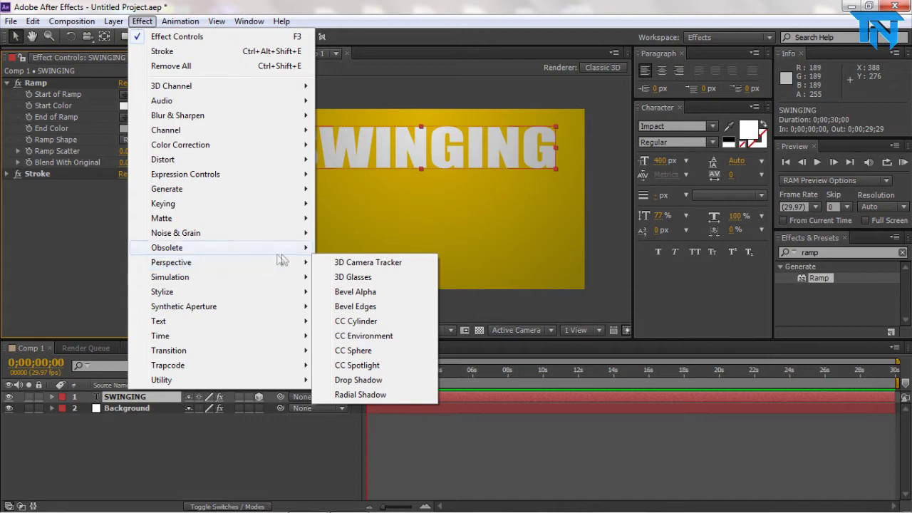
pyautogui.click(342, 382)
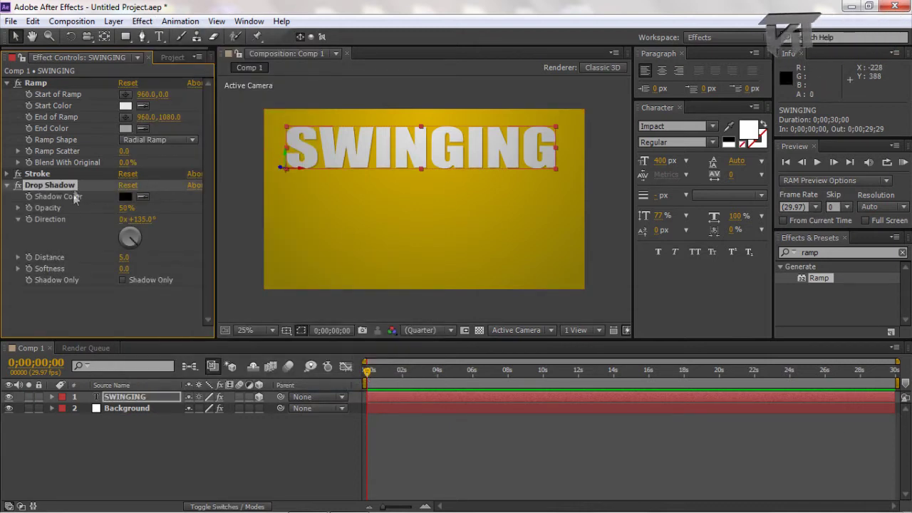
# Set the drop shadow to 75% opacity, 147° direction, distance 11 and softness 13
pyautogui.moveTo(127, 208); pyautogui.dragTo(285, 211)
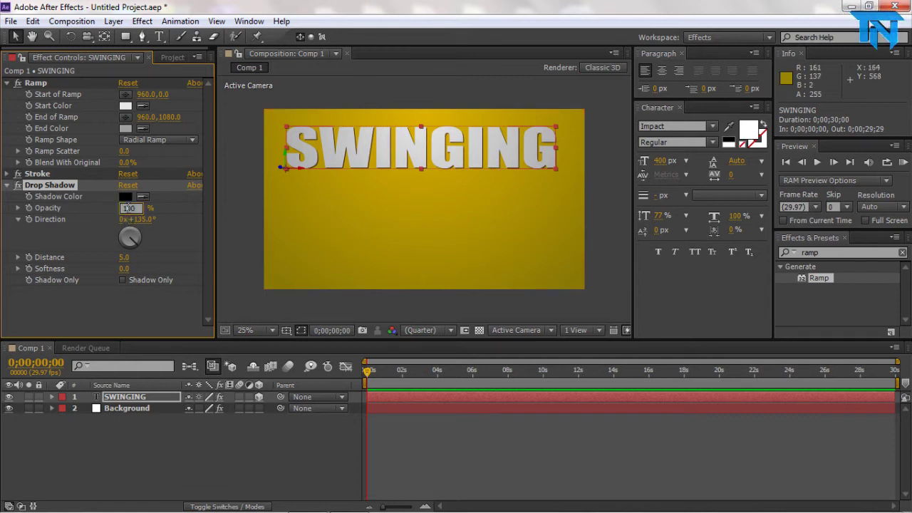
pyautogui.write('75')
pyautogui.press('Return')
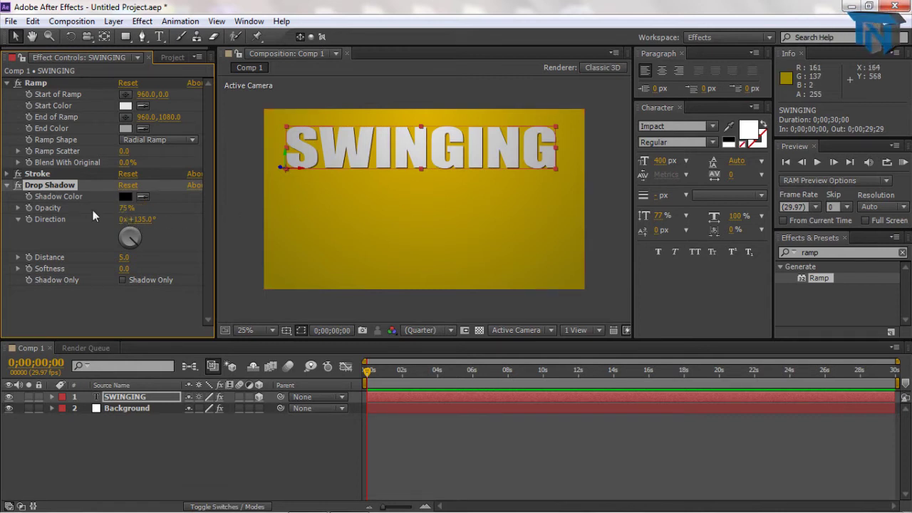
pyautogui.moveTo(141, 227); pyautogui.dragTo(146, 232)
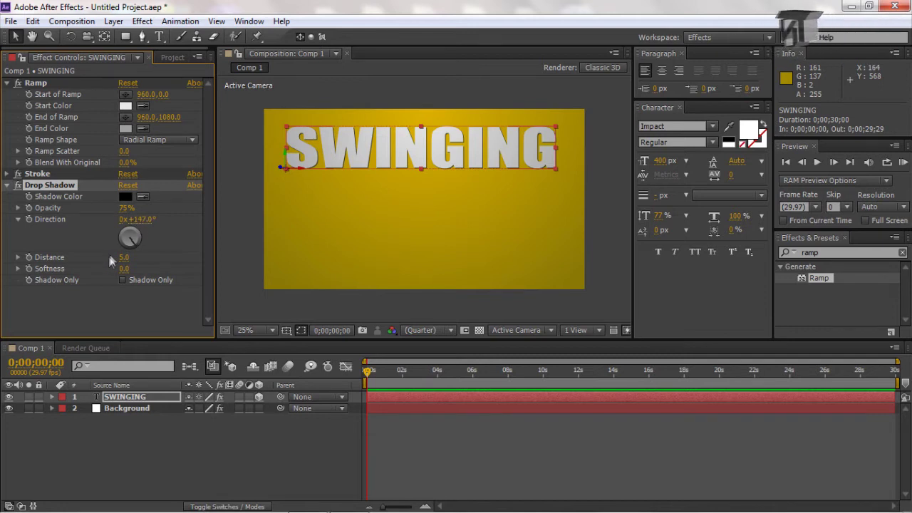
pyautogui.moveTo(124, 263); pyautogui.dragTo(127, 257)
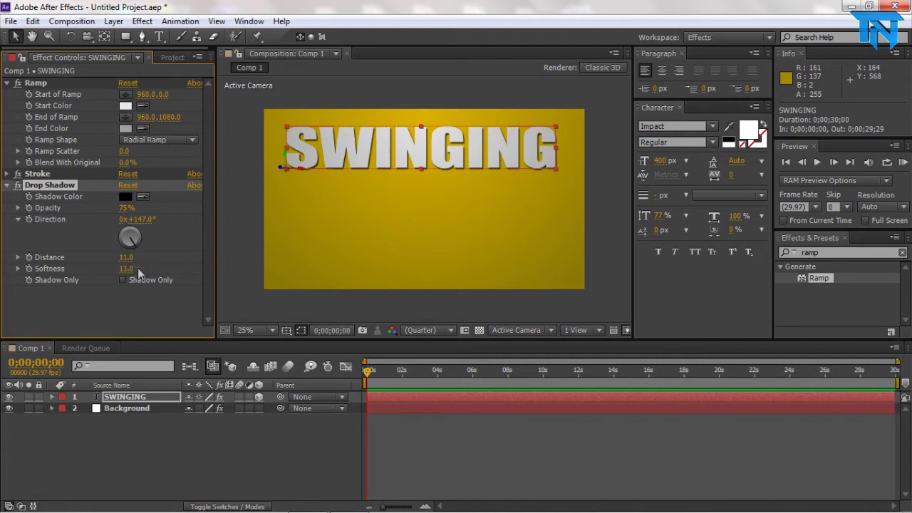
pyautogui.click(7, 185)
pyautogui.click(239, 215)
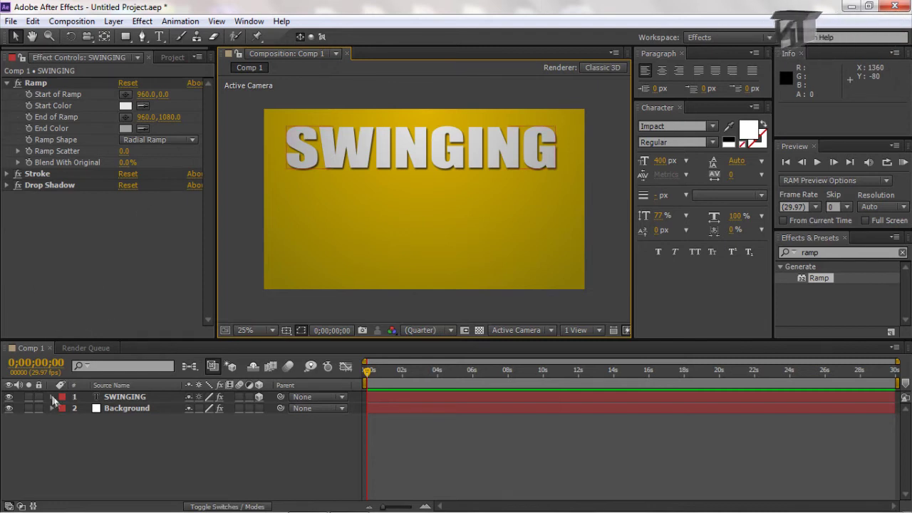
pyautogui.click(117, 399)
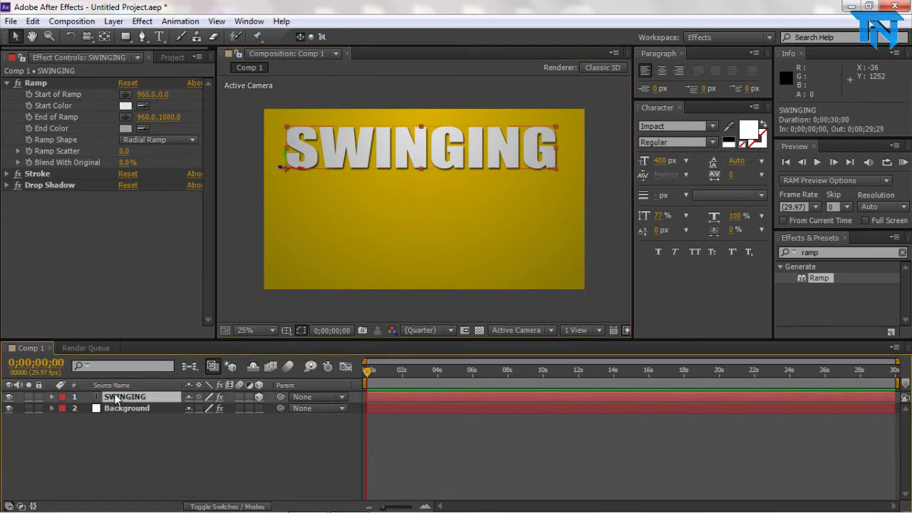
# Reveal SWINGING's rotation properties and shift the Background layer slightly down
pyautogui.press('r')
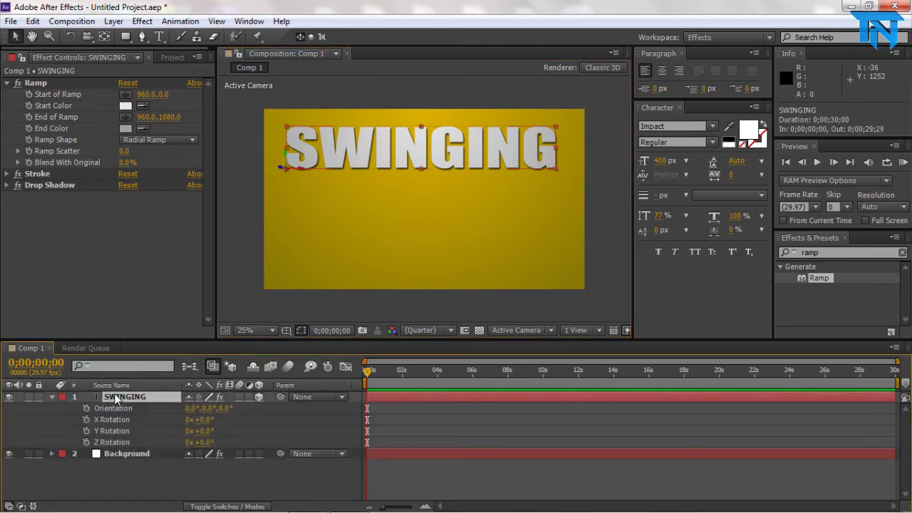
pyautogui.click(103, 39)
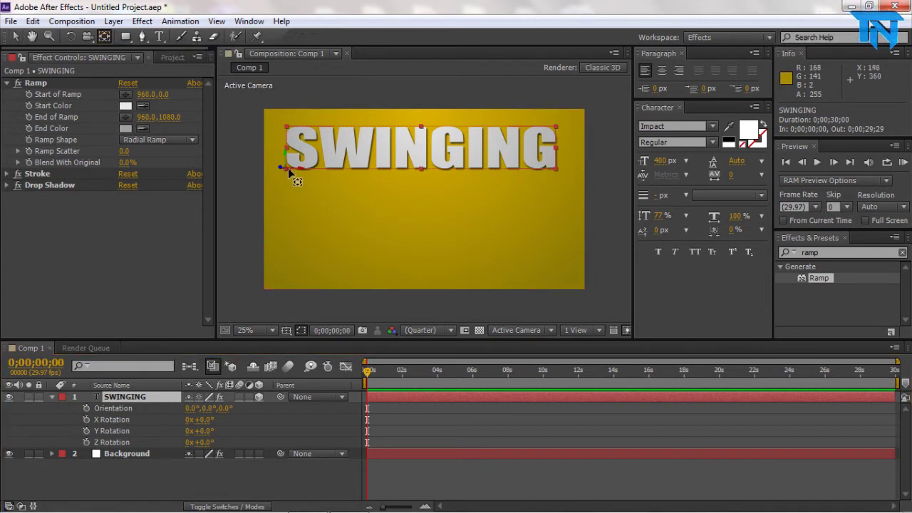
pyautogui.scroll(5, 292, 184)
pyautogui.scroll(-2, 269, 183)
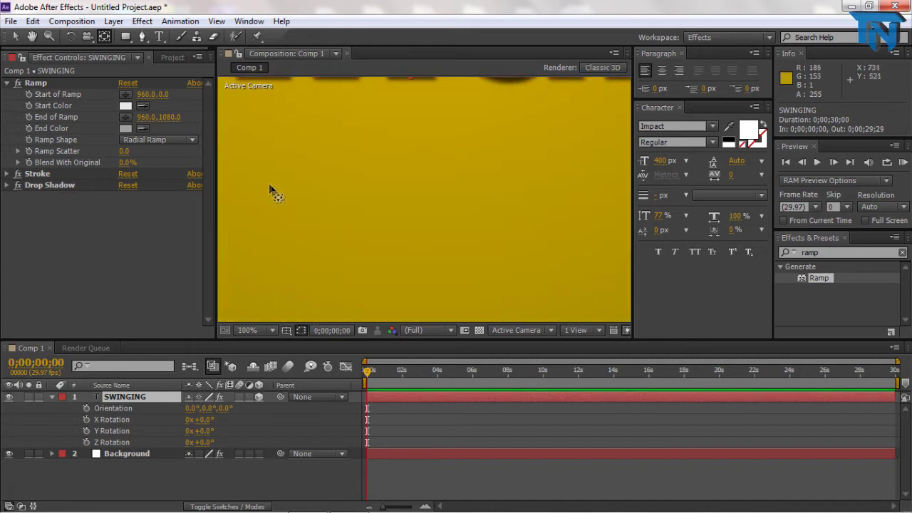
pyautogui.click(285, 197)
pyautogui.click(22, 37)
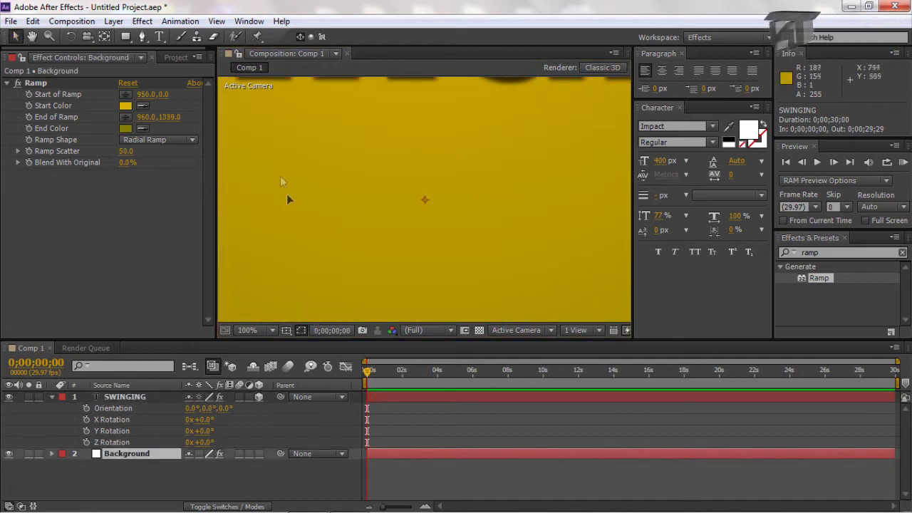
pyautogui.moveTo(322, 190); pyautogui.dragTo(323, 197)
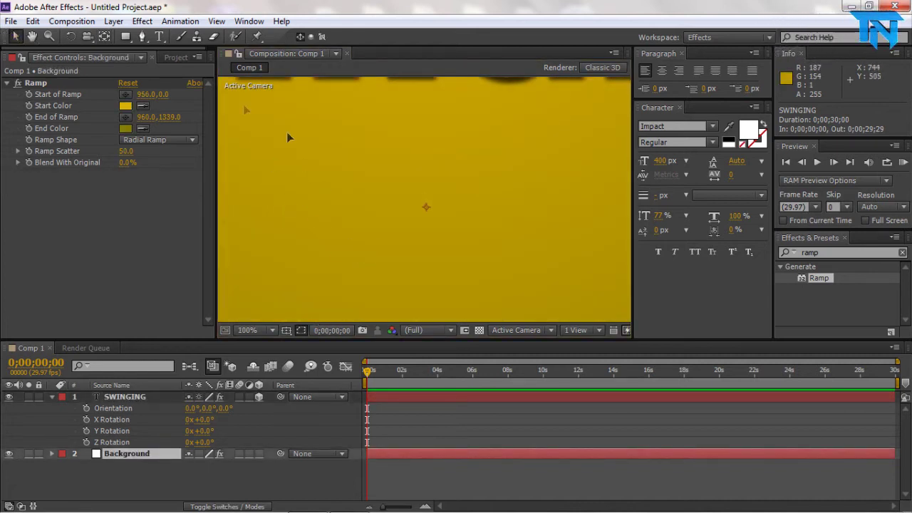
# Move the SWINGING layer's anchor point to the top centre of the word
pyautogui.moveTo(431, 255); pyautogui.dragTo(456, 260)
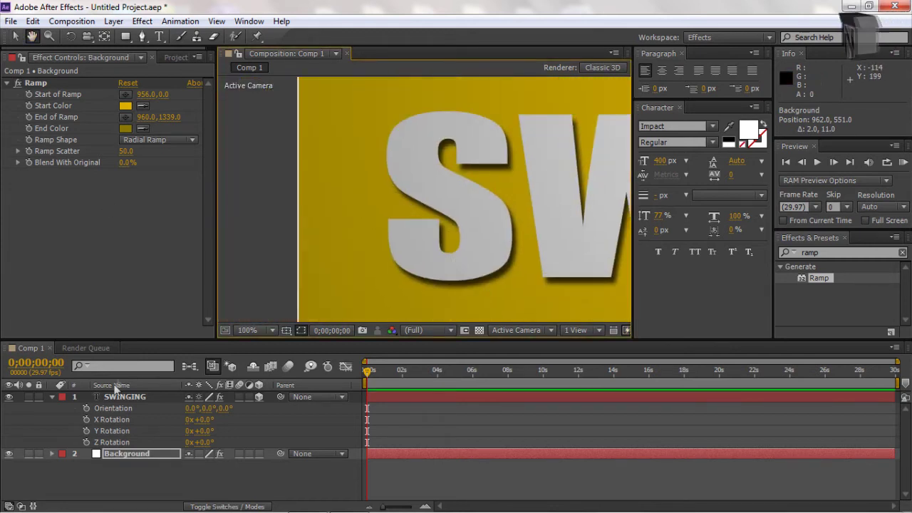
pyautogui.moveTo(418, 259); pyautogui.dragTo(315, 261)
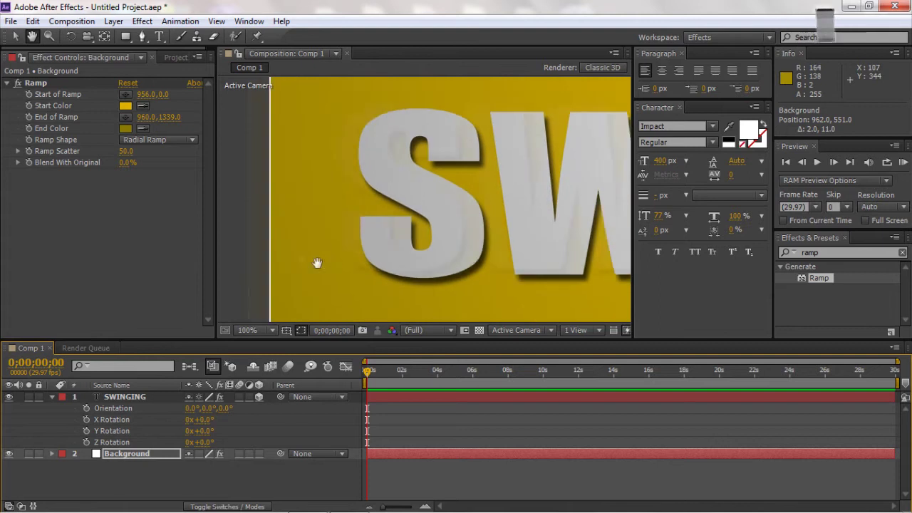
pyautogui.scroll(-4, 299, 231)
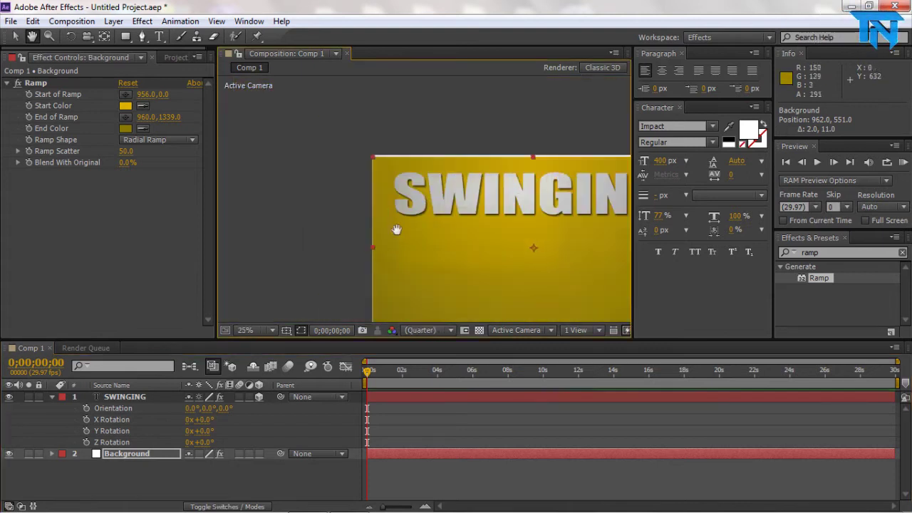
pyautogui.moveTo(417, 264); pyautogui.dragTo(291, 226)
pyautogui.scroll(2, 301, 226)
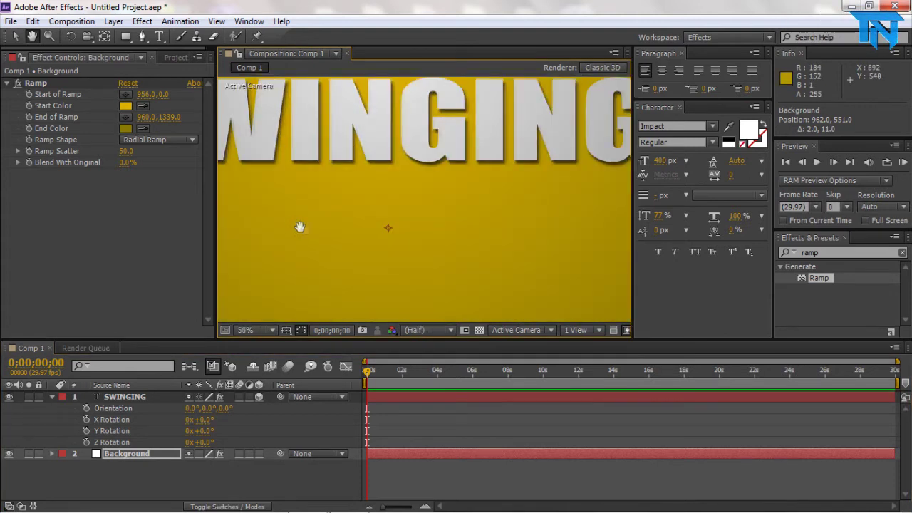
pyautogui.scroll(-2, 310, 230)
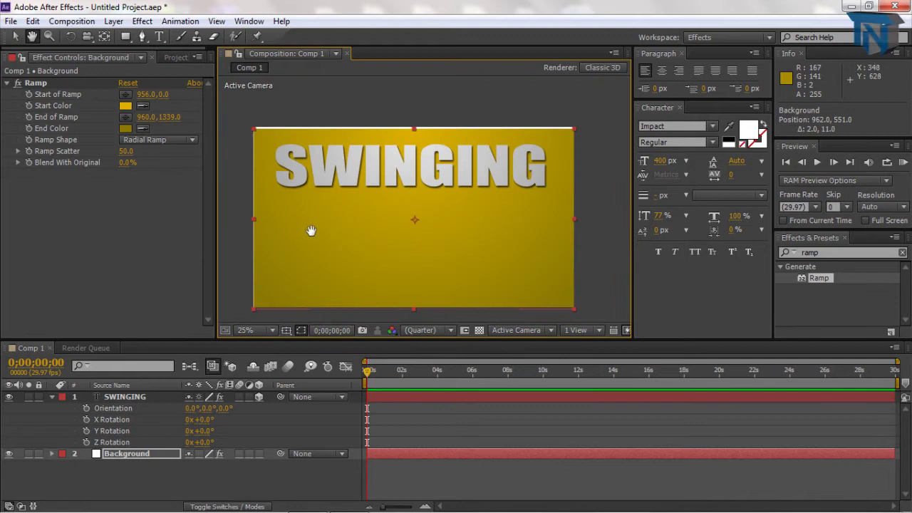
pyautogui.click(104, 37)
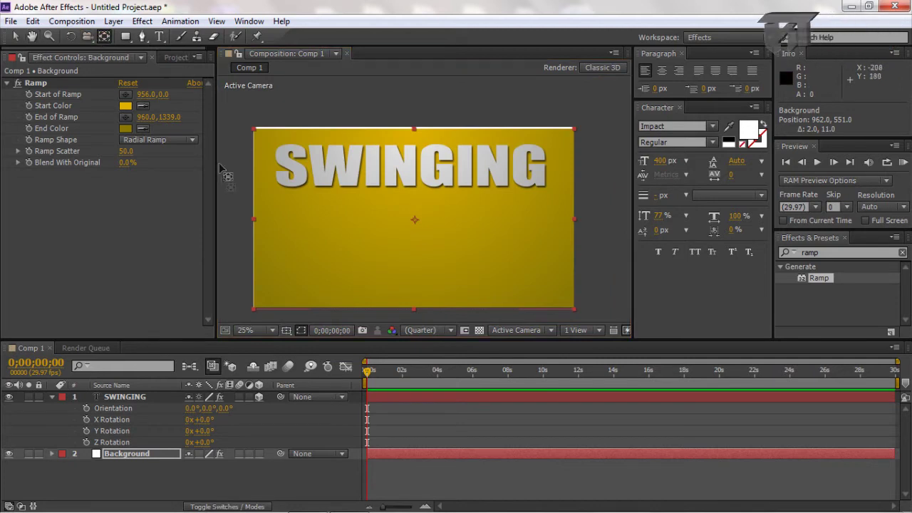
pyautogui.click(115, 397)
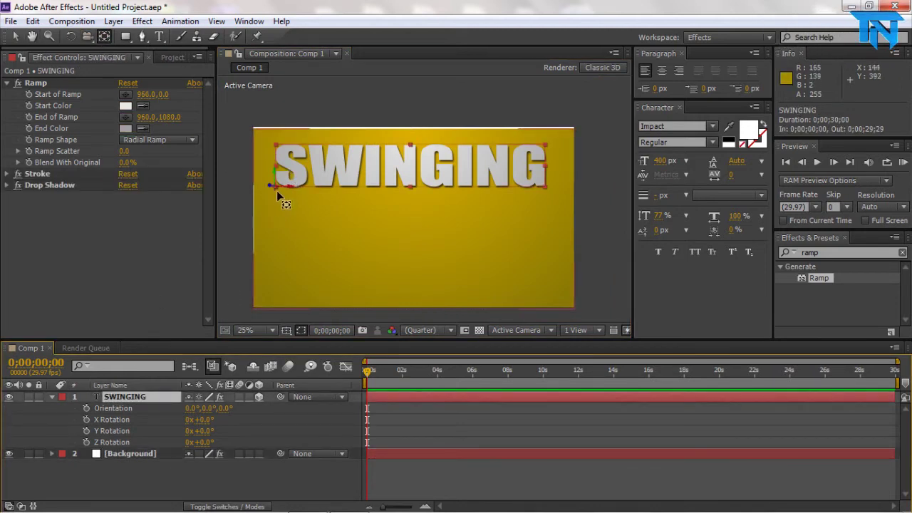
pyautogui.moveTo(277, 190); pyautogui.dragTo(283, 193)
pyautogui.moveTo(369, 175); pyautogui.dragTo(410, 148)
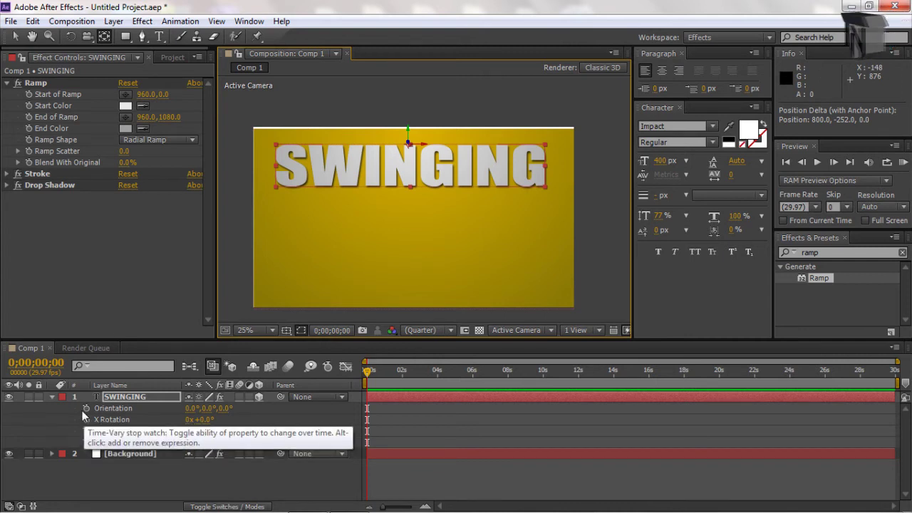
# Recentre the view and move the Background layer back into place, slightly wider
pyautogui.click(107, 455)
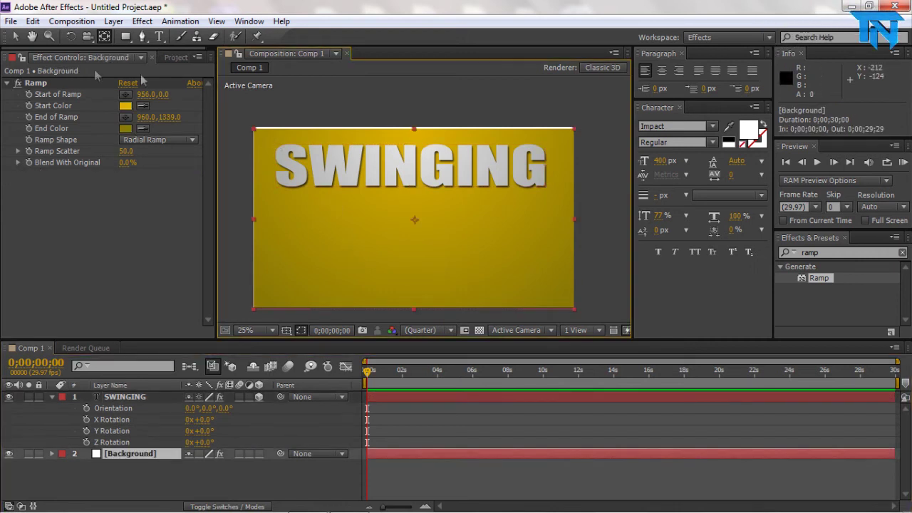
pyautogui.click(33, 37)
pyautogui.moveTo(350, 224); pyautogui.dragTo(356, 229)
pyautogui.click(15, 37)
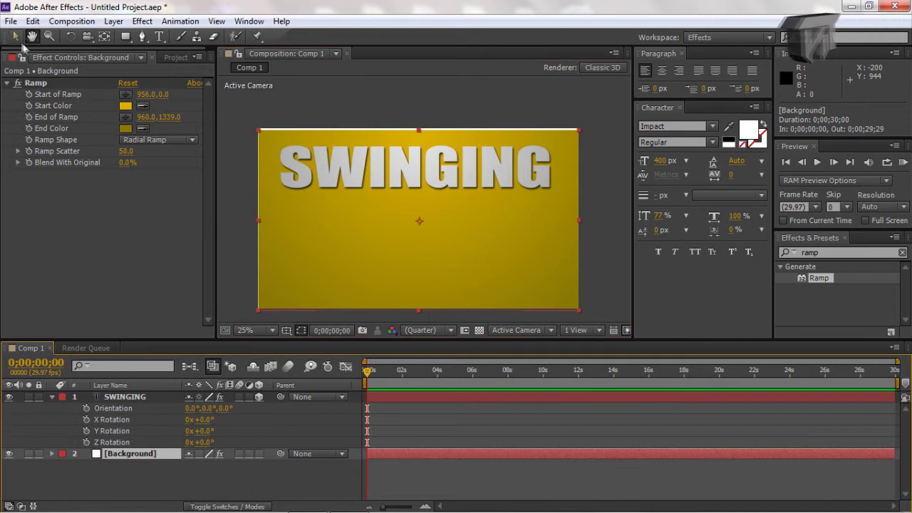
pyautogui.moveTo(319, 209)
pyautogui.mouseDown()
pyautogui.moveTo(313, 221)
pyautogui.moveTo(323, 216)
pyautogui.mouseUp()
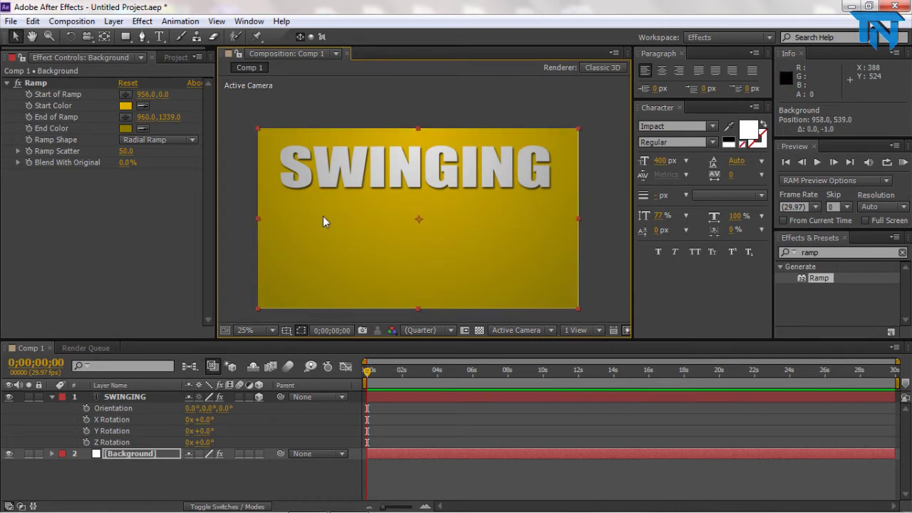
pyautogui.moveTo(578, 129); pyautogui.dragTo(582, 128)
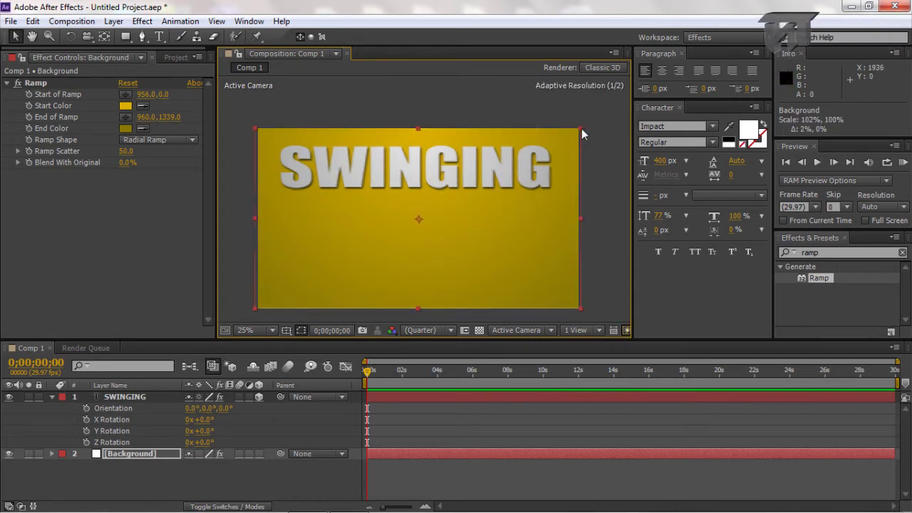
pyautogui.doubleClick(581, 128)
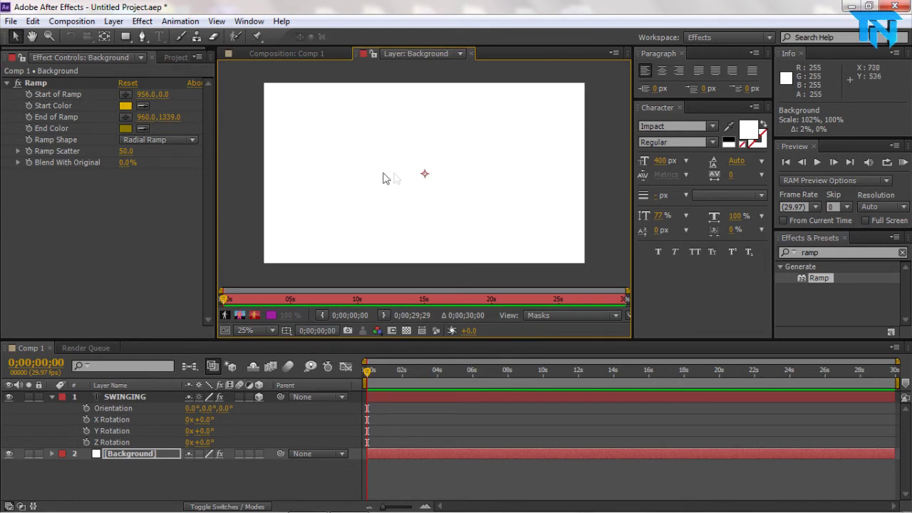
pyautogui.click(471, 54)
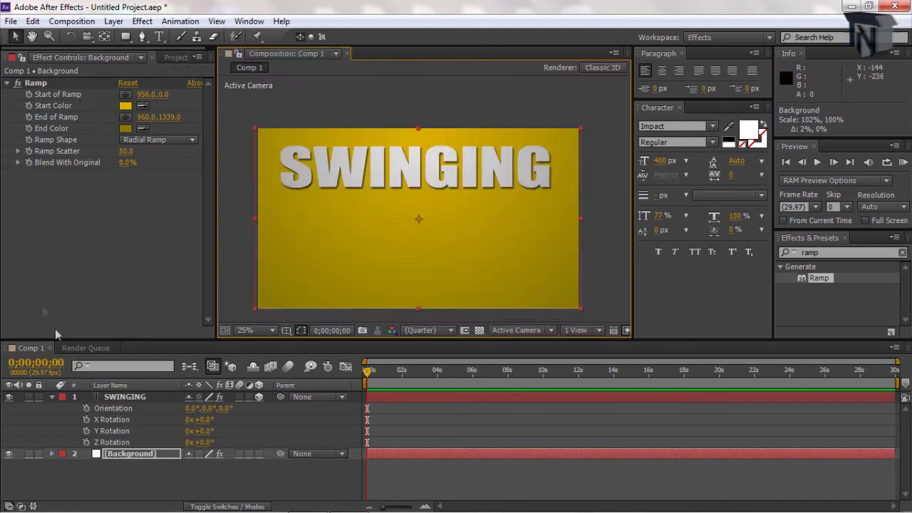
# Zoom in and out on the SWINGING layer, then fit the composition to the viewer
pyautogui.click(102, 395)
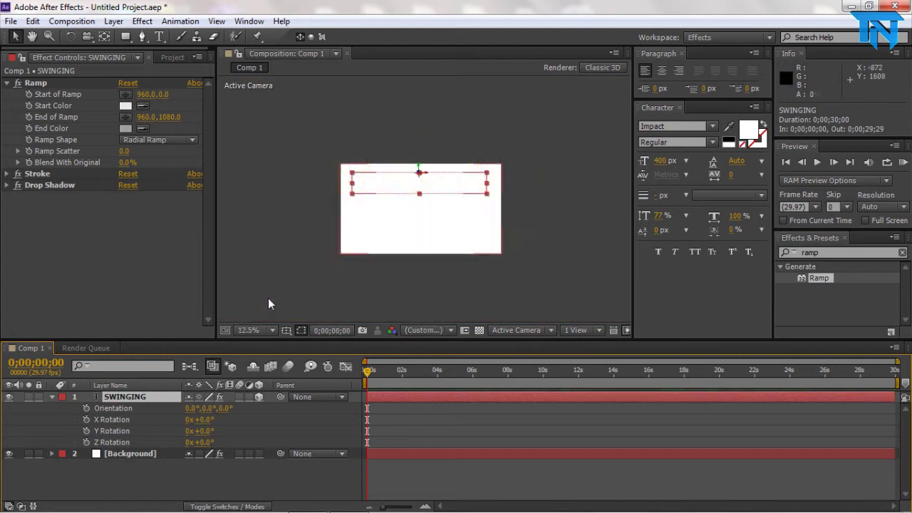
pyautogui.press('.')
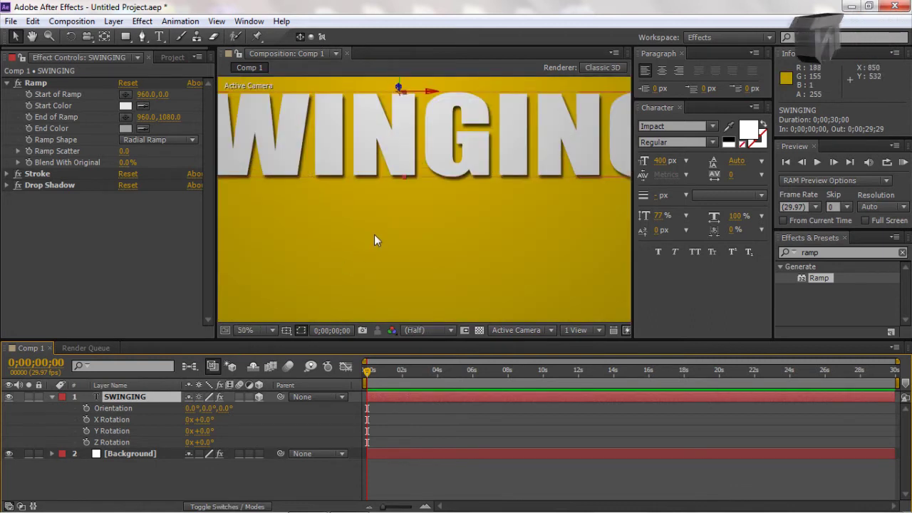
pyautogui.press(',')
pyautogui.click(254, 331)
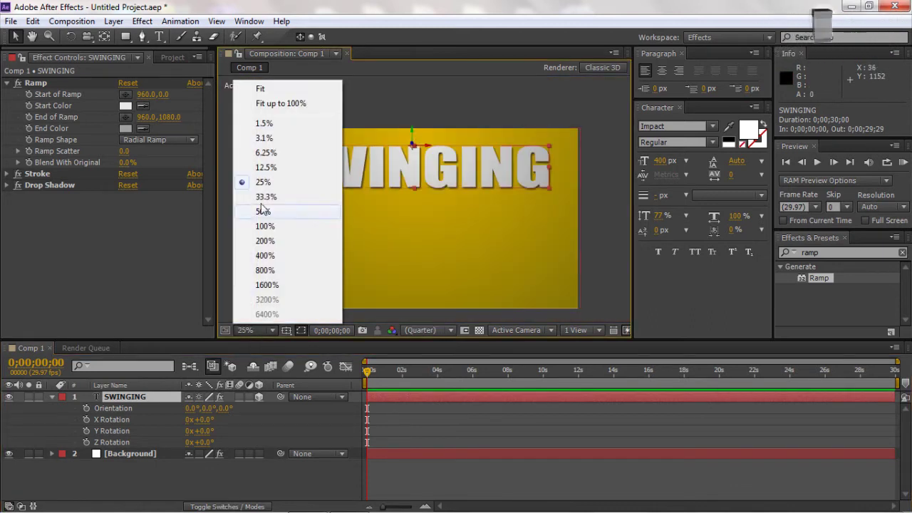
pyautogui.click(260, 89)
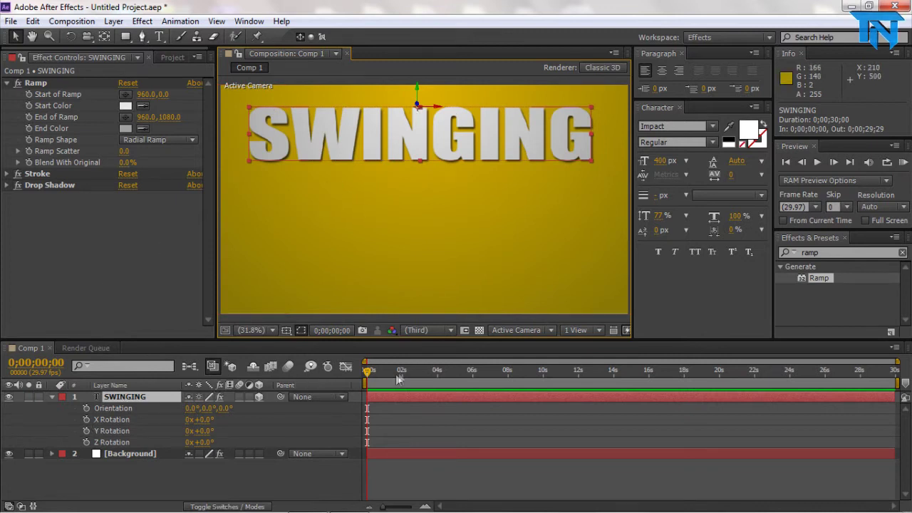
# Keyframe SWINGING's X Rotation swinging +100°, -49°, +39°, -15°, +10°, then 0° at 0;00;03;04
pyautogui.click(86, 421)
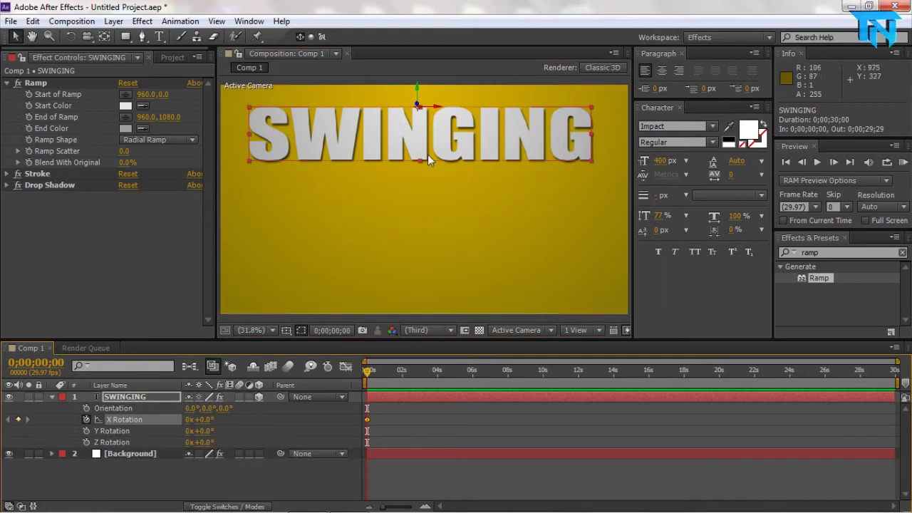
pyautogui.moveTo(203, 420); pyautogui.dragTo(262, 413)
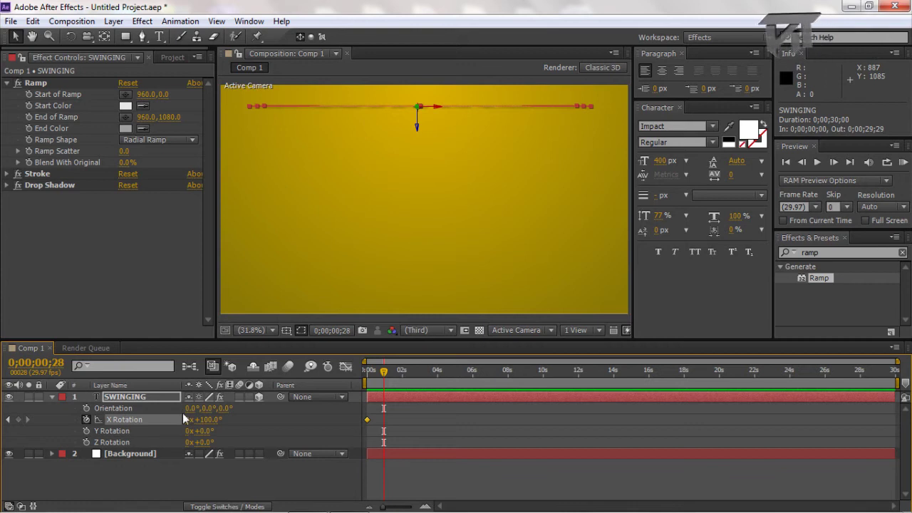
pyautogui.moveTo(187, 419)
pyautogui.mouseDown()
pyautogui.moveTo(209, 420)
pyautogui.moveTo(128, 432)
pyautogui.mouseUp()
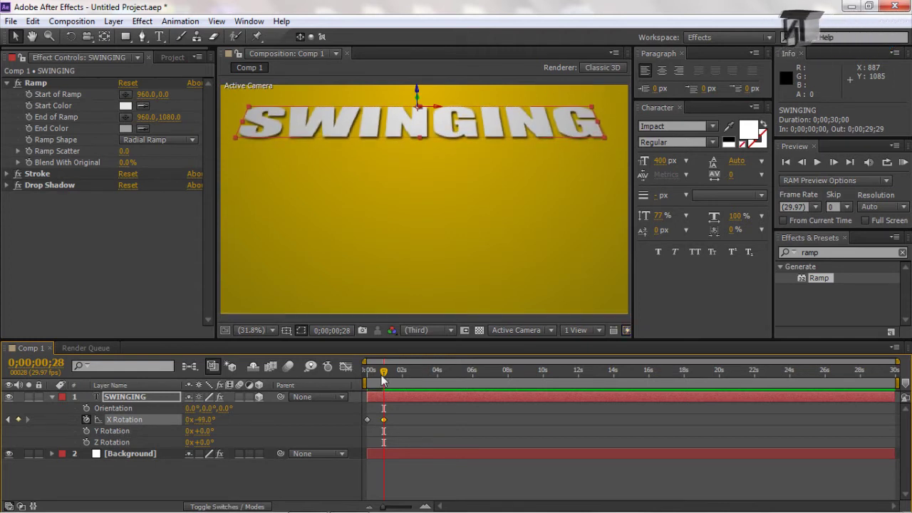
pyautogui.moveTo(384, 371); pyautogui.dragTo(397, 376)
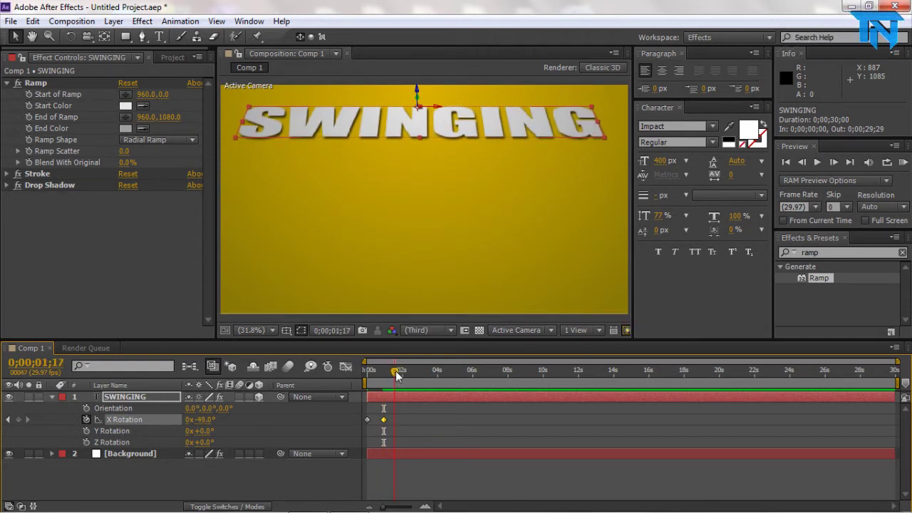
pyautogui.moveTo(200, 422); pyautogui.dragTo(261, 419)
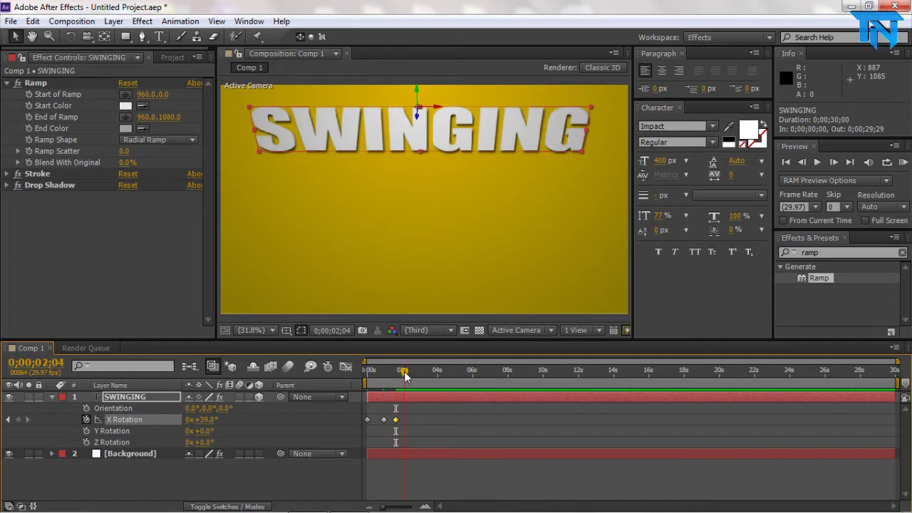
pyautogui.moveTo(208, 424); pyautogui.dragTo(178, 431)
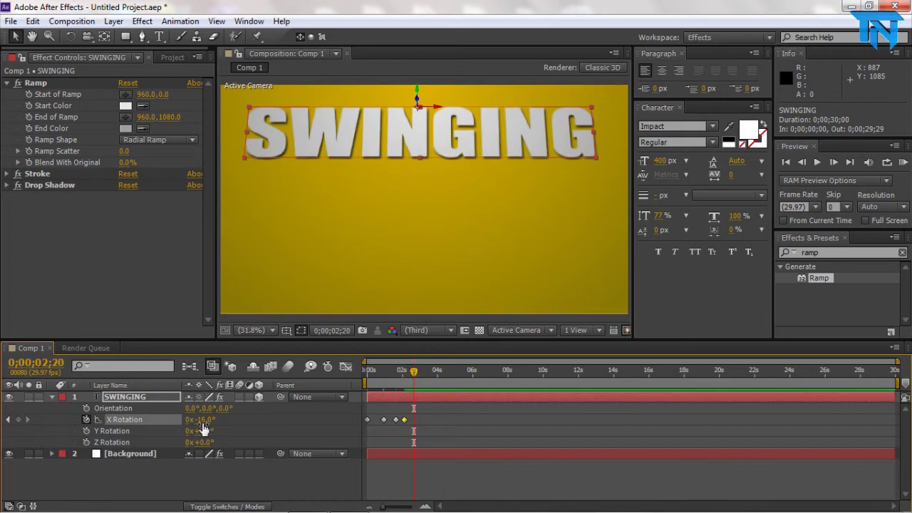
pyautogui.moveTo(203, 426)
pyautogui.mouseDown()
pyautogui.moveTo(235, 420)
pyautogui.moveTo(218, 423)
pyautogui.mouseUp()
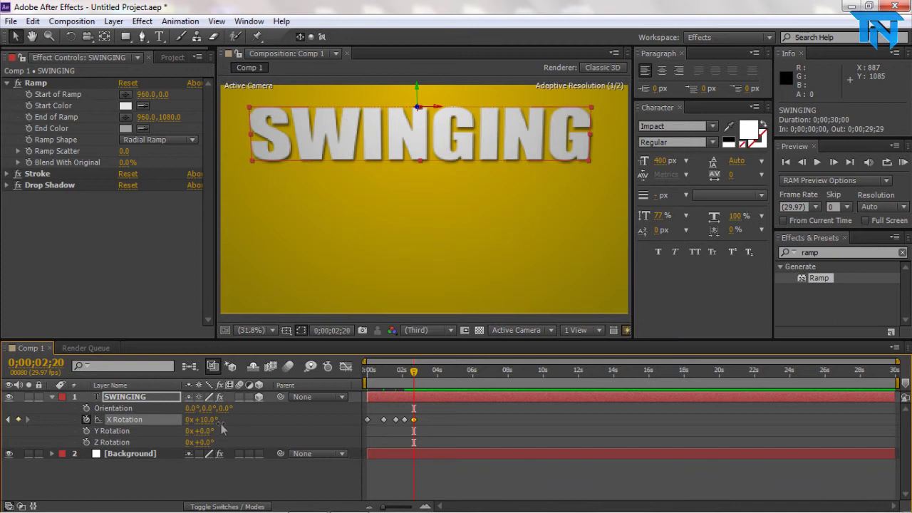
pyautogui.moveTo(417, 375); pyautogui.dragTo(424, 371)
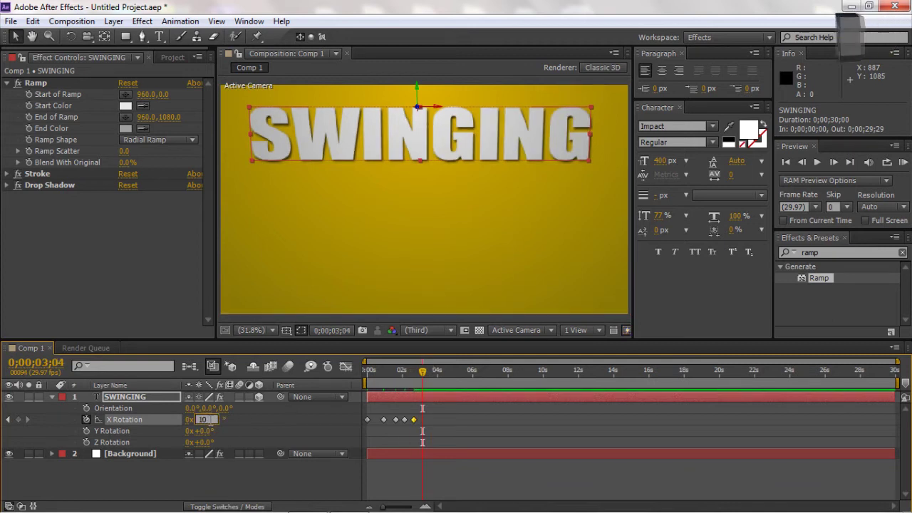
pyautogui.moveTo(206, 425); pyautogui.dragTo(210, 426)
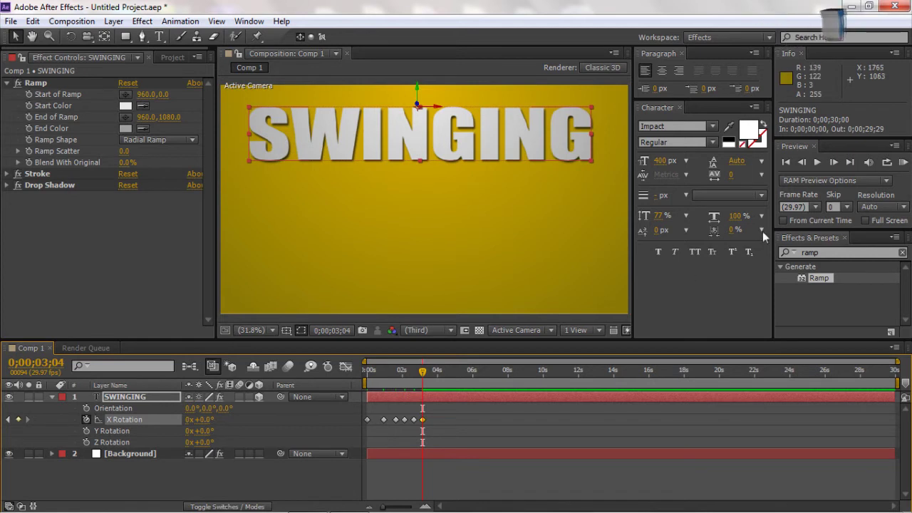
# Preview the swing animation, then set the viewer magnification to 25%
pyautogui.click(802, 162)
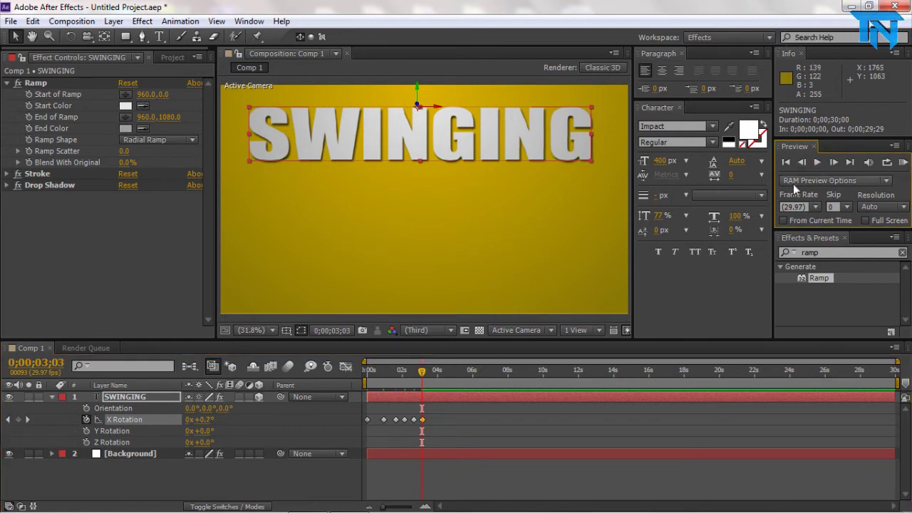
pyautogui.click(785, 162)
pyautogui.click(817, 162)
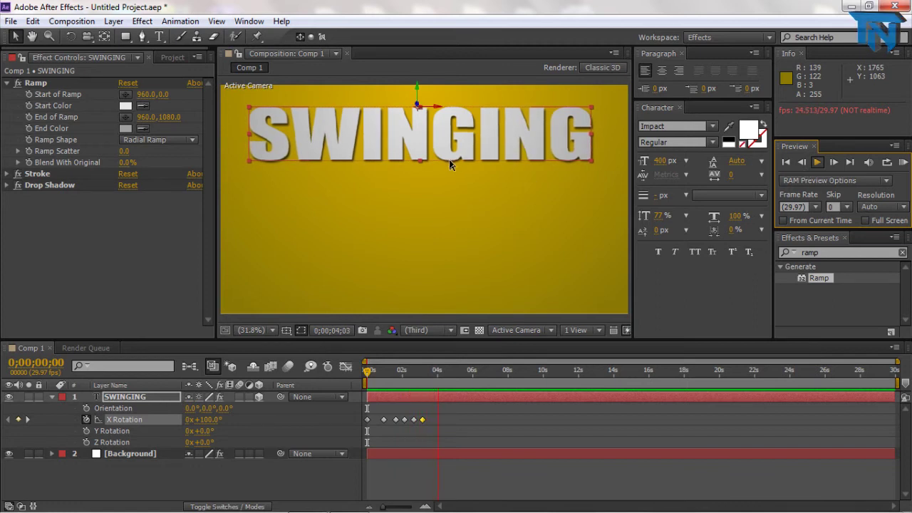
pyautogui.click(786, 163)
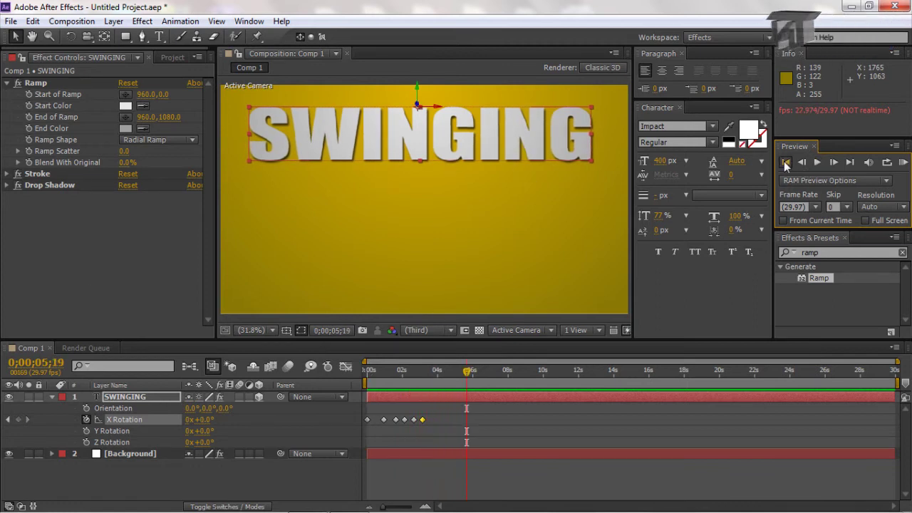
pyautogui.click(786, 163)
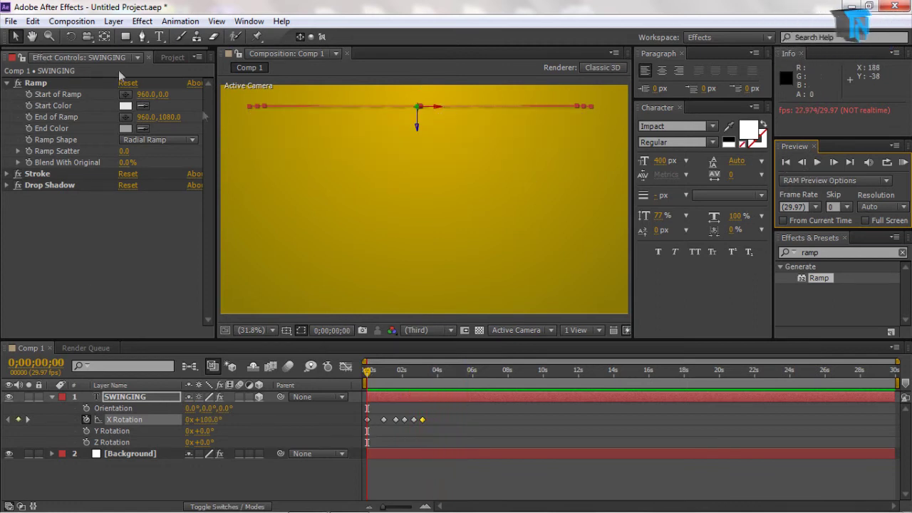
pyautogui.scroll(-2, 327, 179)
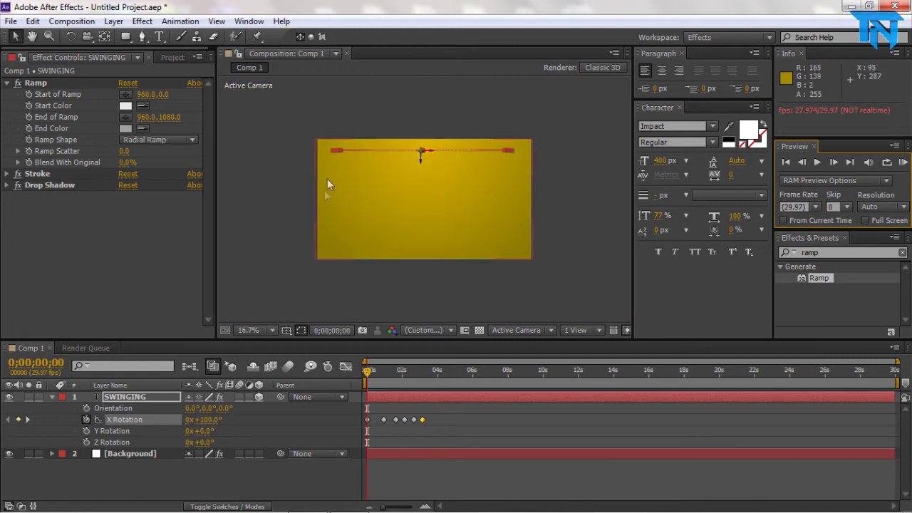
pyautogui.scroll(2, 363, 251)
pyautogui.click(249, 330)
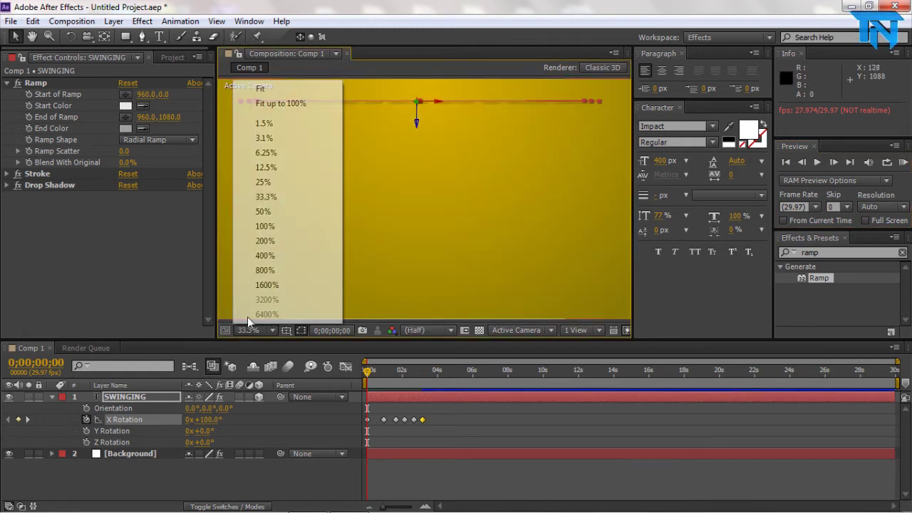
pyautogui.click(265, 182)
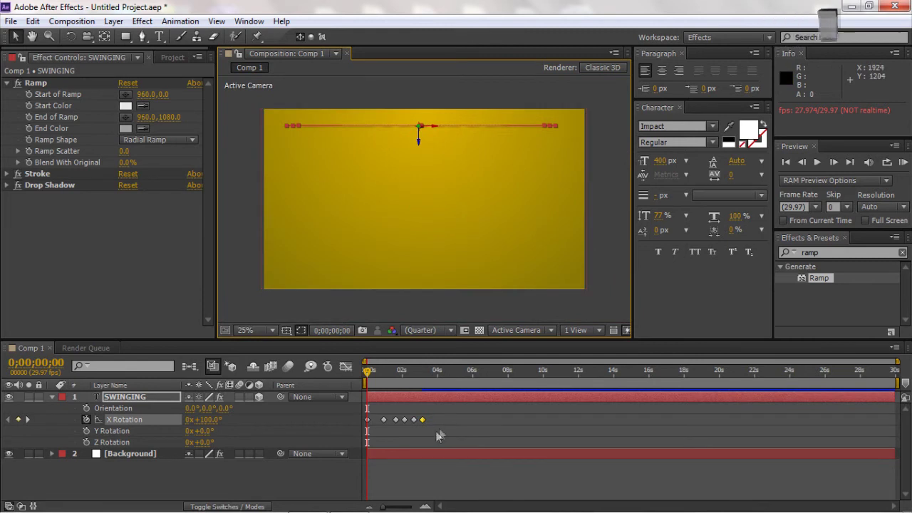
# Apply Easy Ease to all X Rotation keyframes and pull the last keyframe earlier
pyautogui.moveTo(378, 420); pyautogui.dragTo(379, 422)
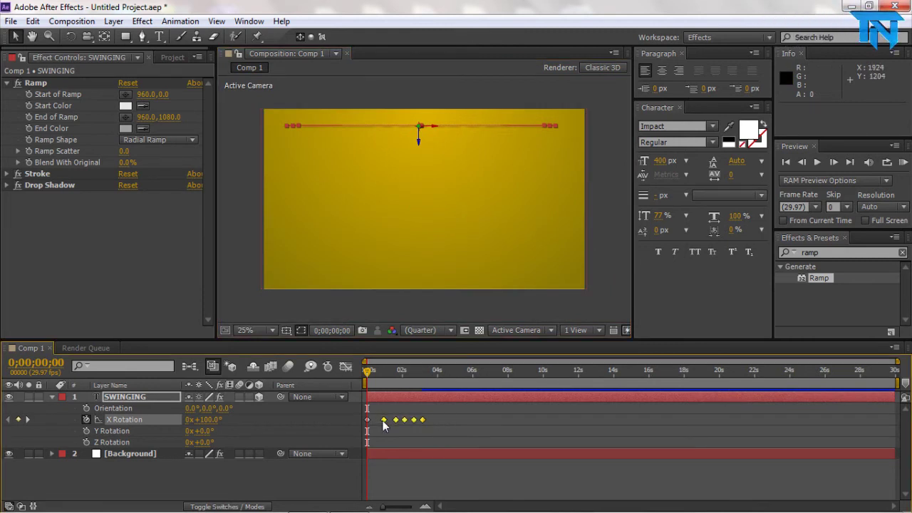
pyautogui.rightClick(383, 420)
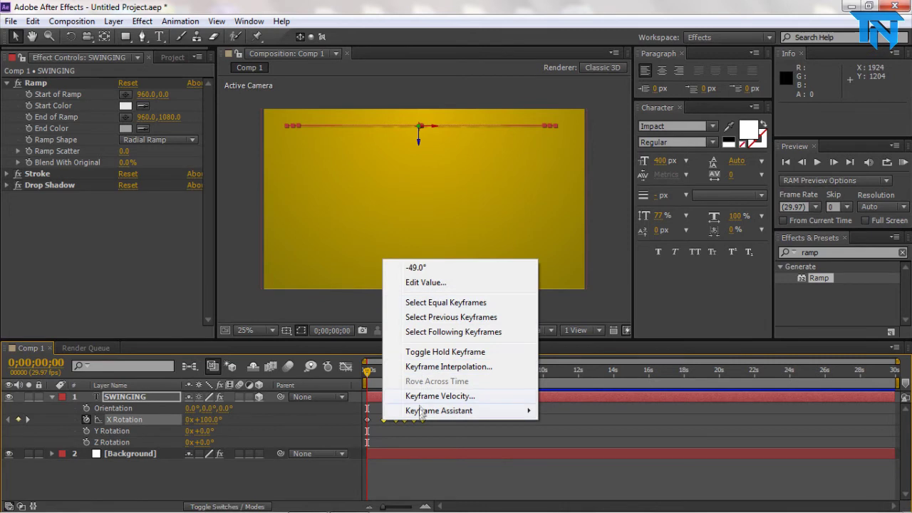
pyautogui.moveTo(420, 412)
pyautogui.click(591, 322)
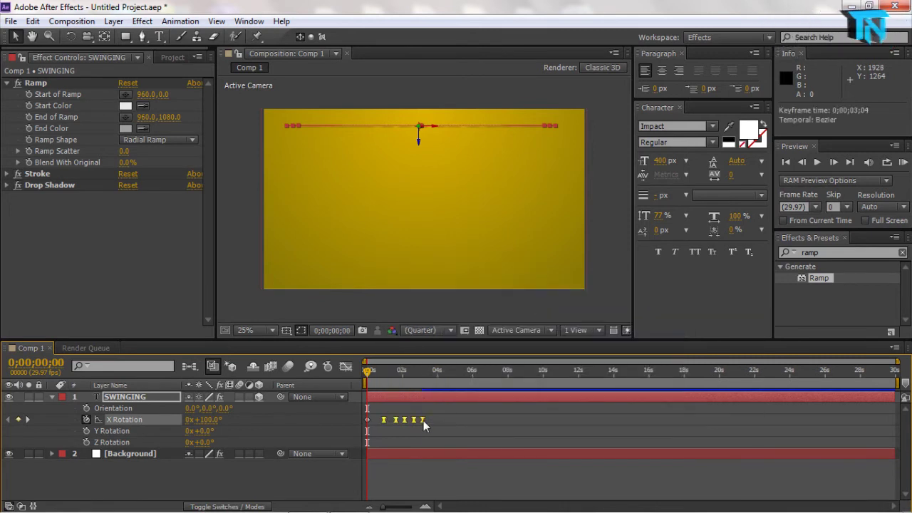
pyautogui.moveTo(424, 420)
pyautogui.mouseDown()
pyautogui.moveTo(409, 420)
pyautogui.moveTo(426, 420)
pyautogui.mouseUp()
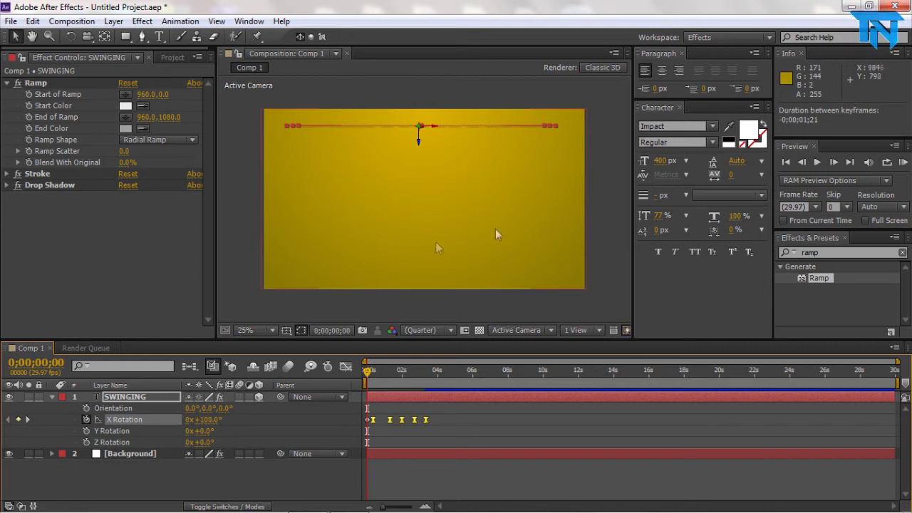
# Shift the last three X Rotation keyframes earlier and preview the tightened swing
pyautogui.click(819, 165)
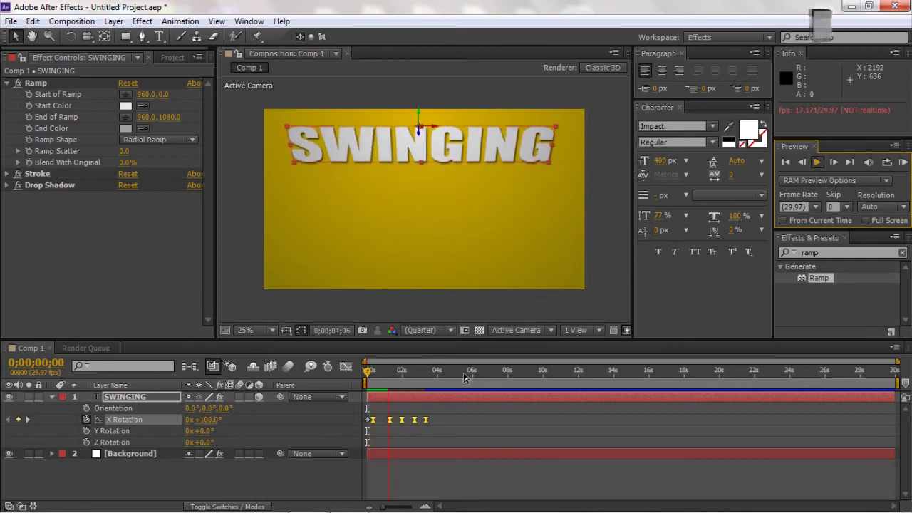
pyautogui.click(718, 233)
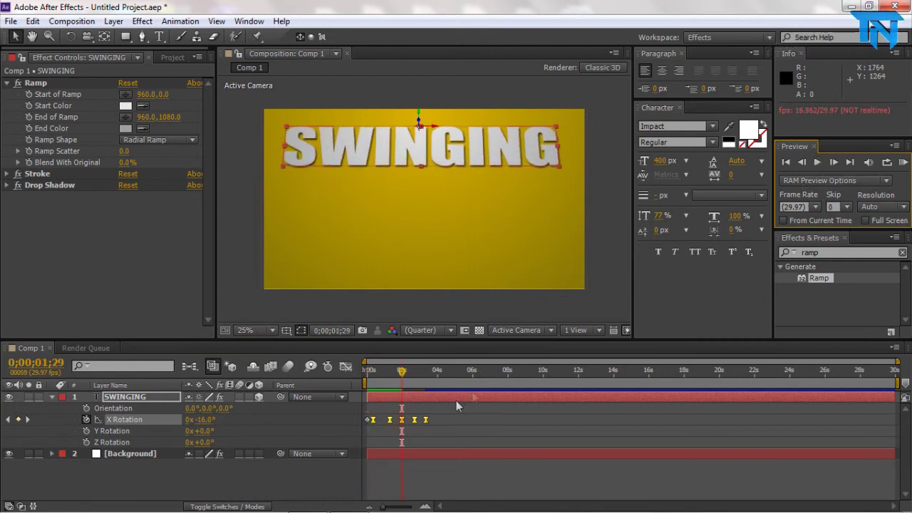
pyautogui.moveTo(441, 424); pyautogui.dragTo(382, 419)
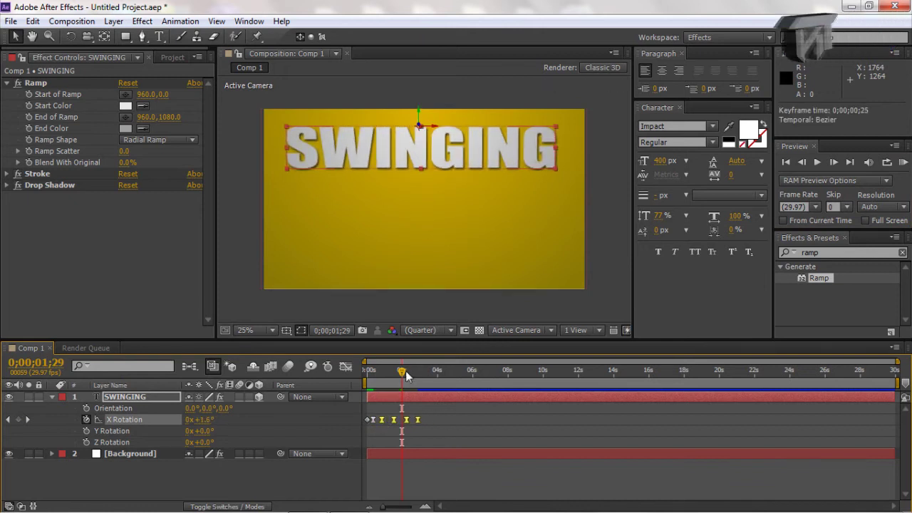
pyautogui.click(816, 161)
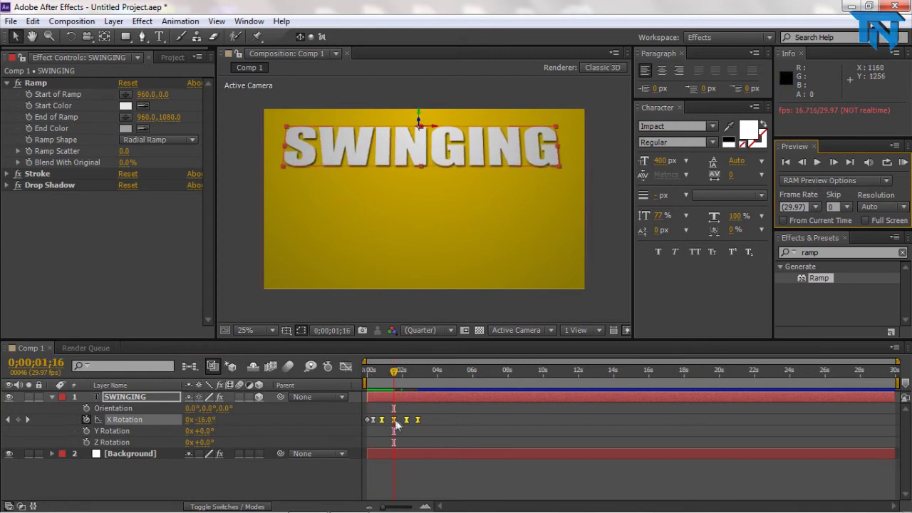
pyautogui.moveTo(447, 429); pyautogui.dragTo(396, 421)
pyautogui.press('Home')
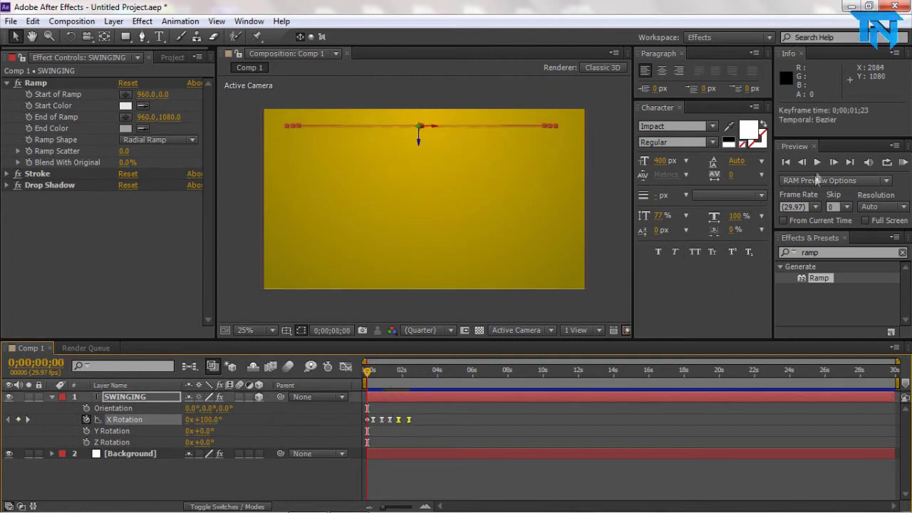
pyautogui.click(817, 161)
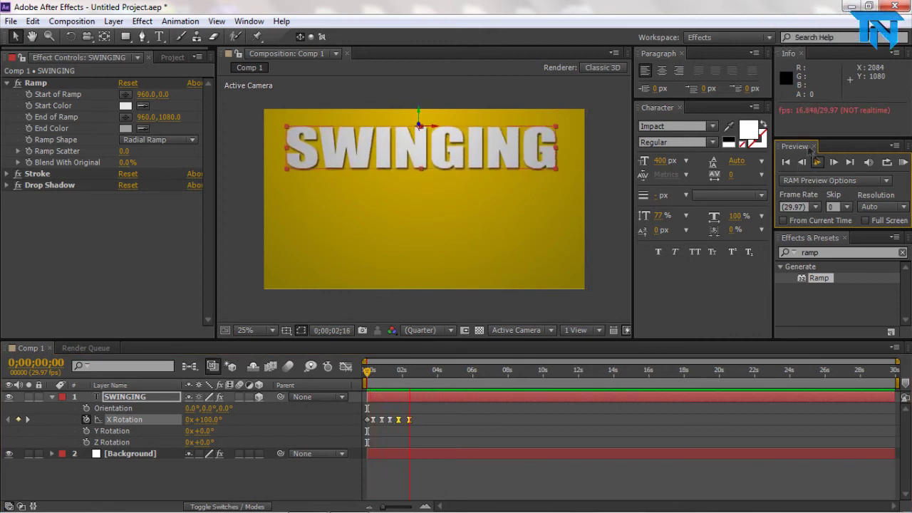
pyautogui.click(786, 163)
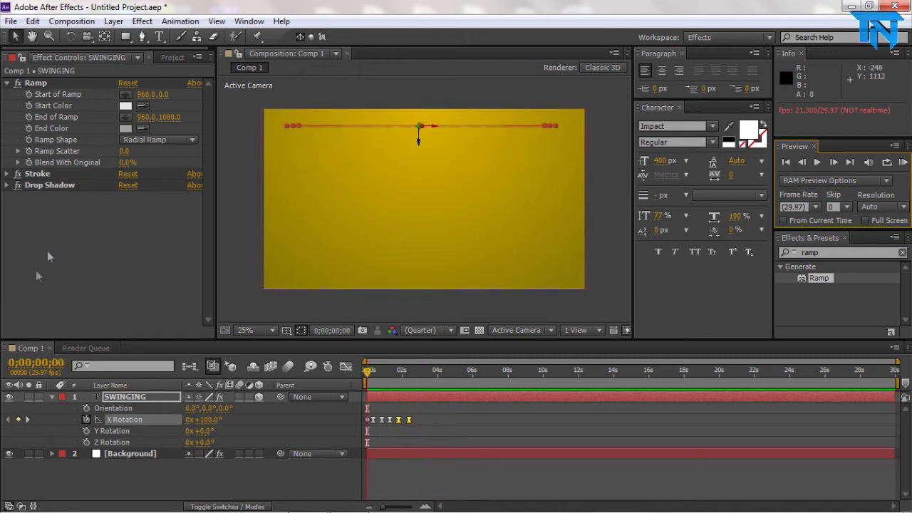
pyautogui.click(159, 37)
# Create a new text layer reading 'TEXT' in capitals
pyautogui.click(303, 187)
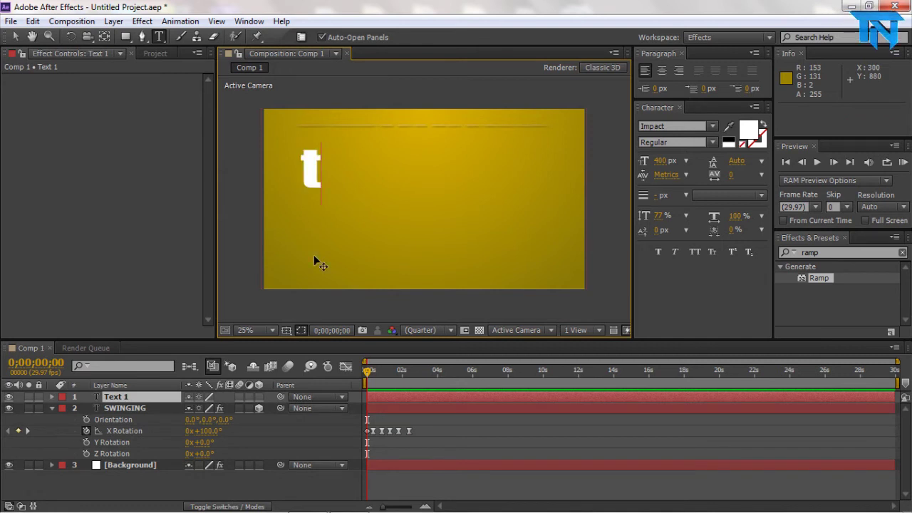
pyautogui.press('BackSpace')
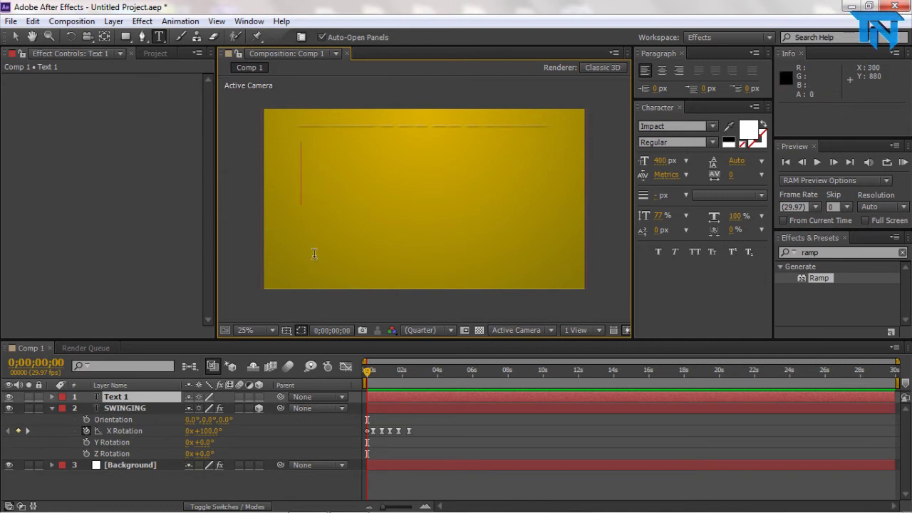
pyautogui.press('capslock')
pyautogui.write('TEXT')
pyautogui.press('capslock')
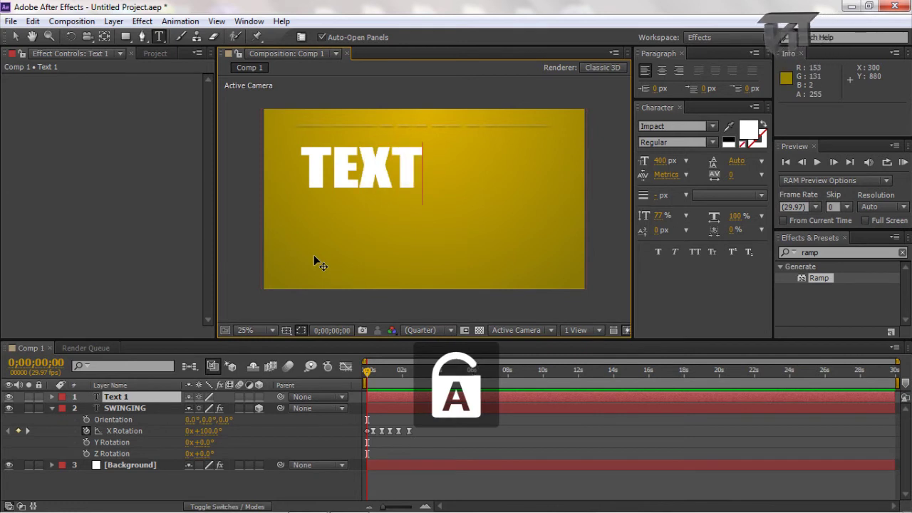
pyautogui.click(16, 36)
# Place TEXT centred beneath SWINGING, checking at 0;00;02;13 and nudging it right
pyautogui.moveTo(350, 176); pyautogui.dragTo(390, 213)
pyautogui.moveTo(364, 375); pyautogui.dragTo(411, 373)
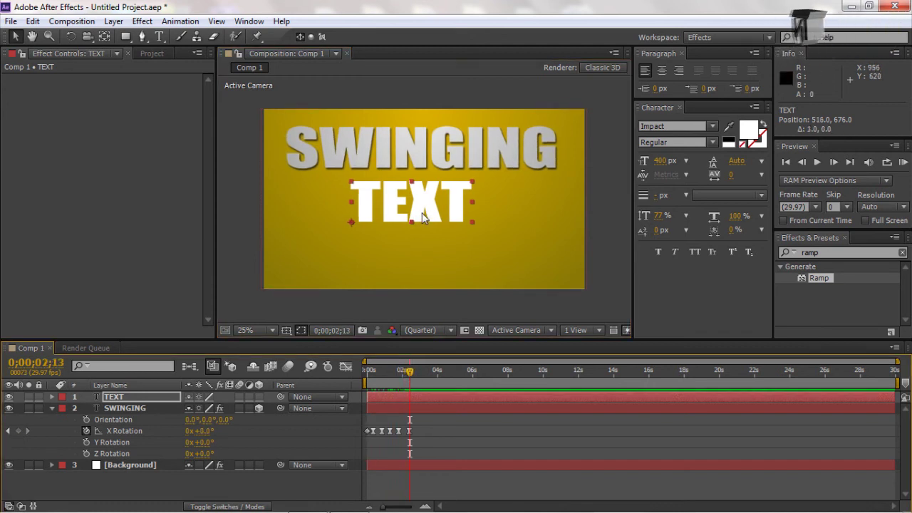
pyautogui.press('Right')
pyautogui.press('Right')
pyautogui.press('Right')
pyautogui.press('Right')
pyautogui.press('Right')
pyautogui.press('Right')
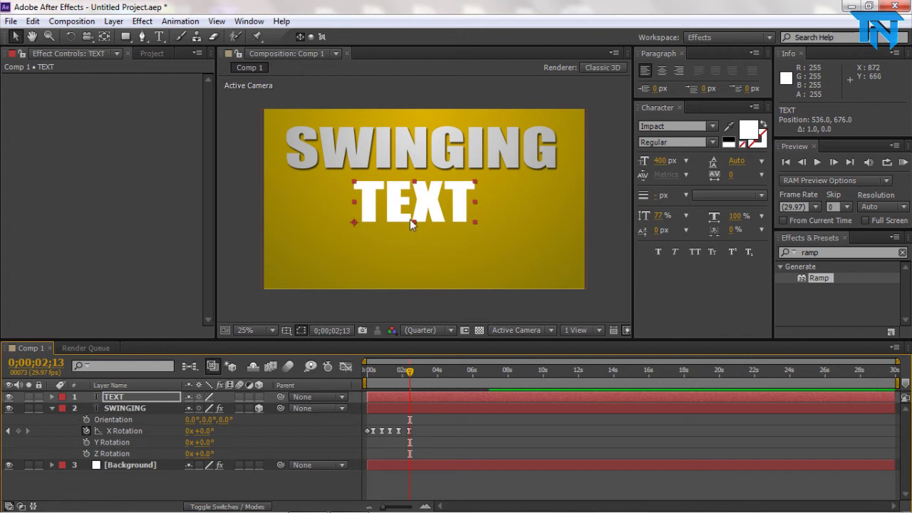
pyautogui.press('Right')
pyautogui.press('Right')
pyautogui.press('Right')
pyautogui.press('Right')
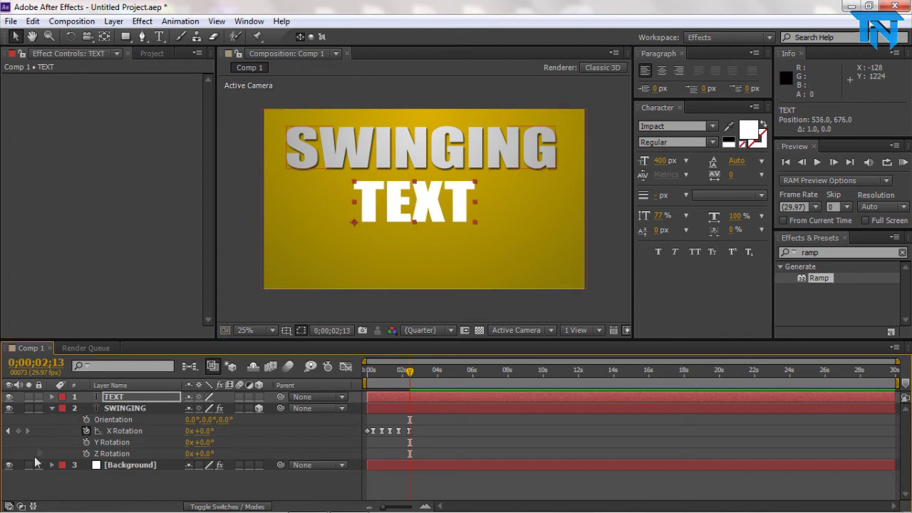
pyautogui.click(135, 409)
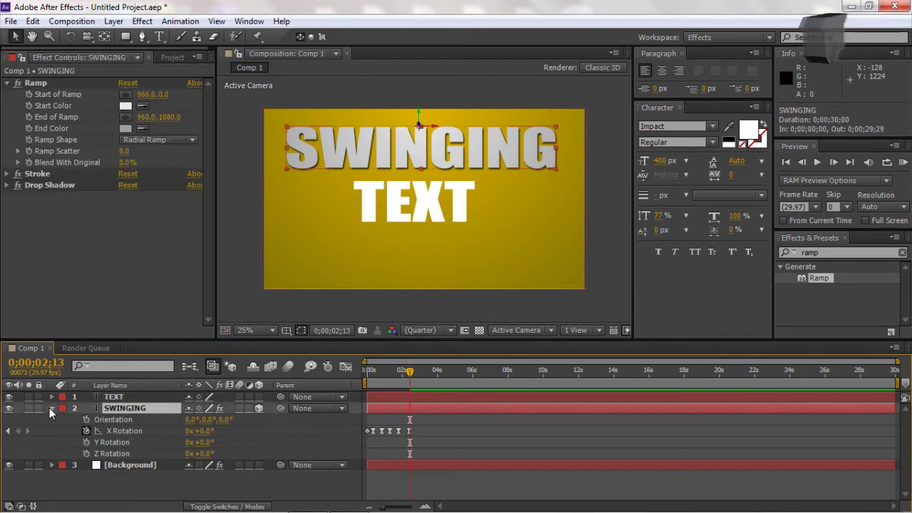
# Copy SWINGING's Ramp, Stroke and Drop Shadow effects onto the TEXT layer
pyautogui.click(6, 82)
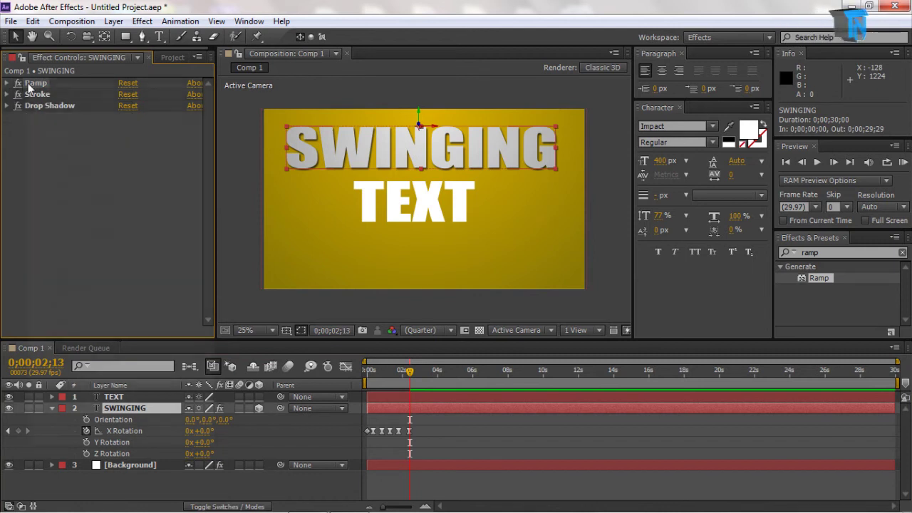
pyautogui.rightClick(35, 80)
pyautogui.press('Escape')
pyautogui.click(30, 107)
pyautogui.keyDown('shift'); pyautogui.click(34, 94); pyautogui.keyUp('shift')
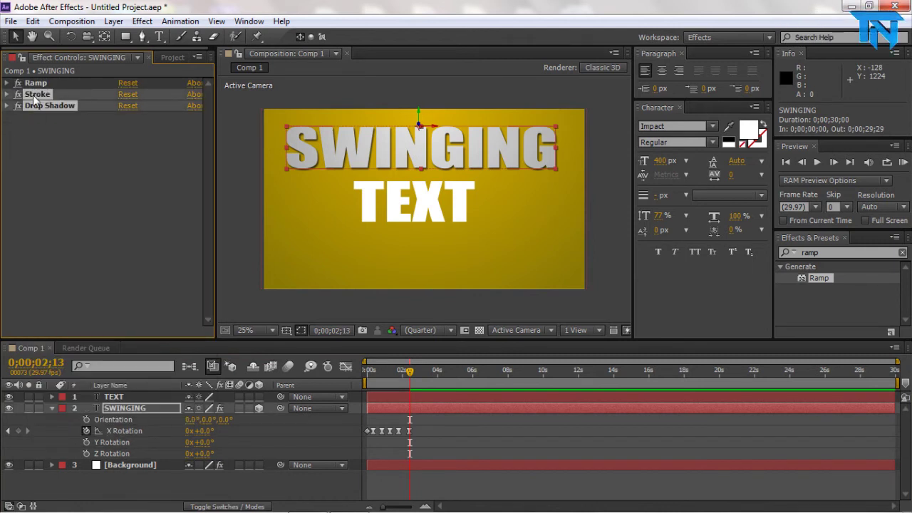
pyautogui.keyDown('shift'); pyautogui.click(34, 86); pyautogui.keyUp('shift')
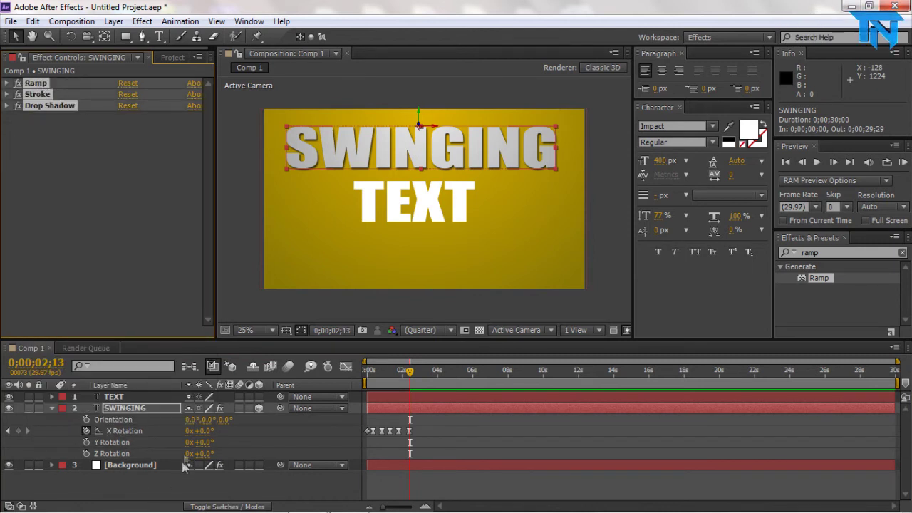
pyautogui.click(147, 398)
pyautogui.hotkey('ctrl', 'v')
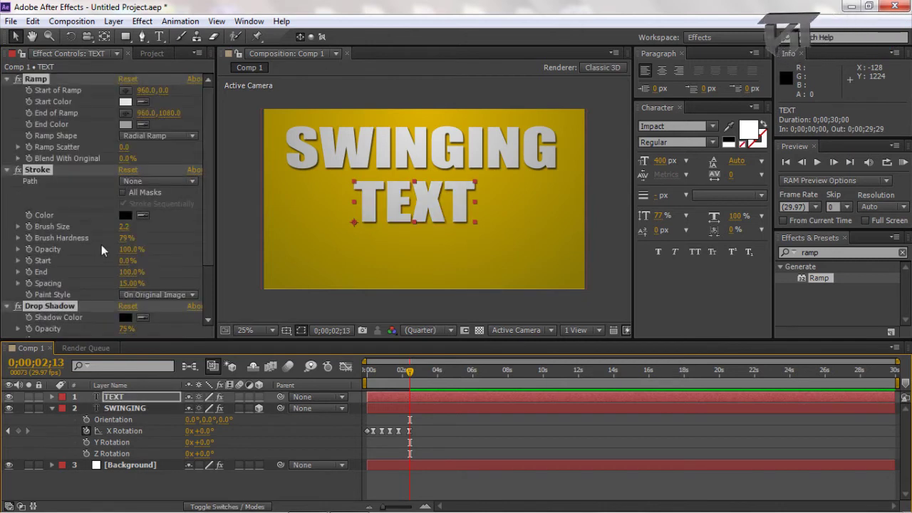
# Collapse the pasted Ramp, Stroke and Drop Shadow effects on TEXT
pyautogui.click(9, 113)
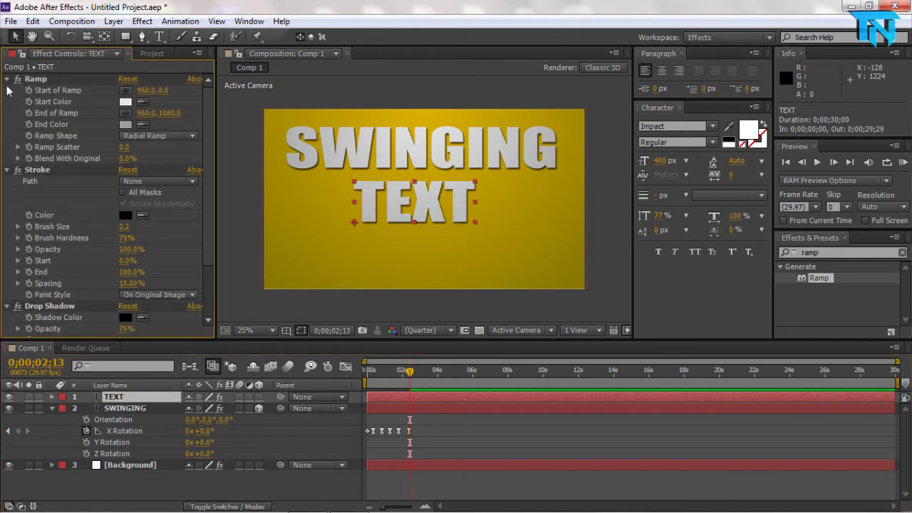
pyautogui.click(8, 79)
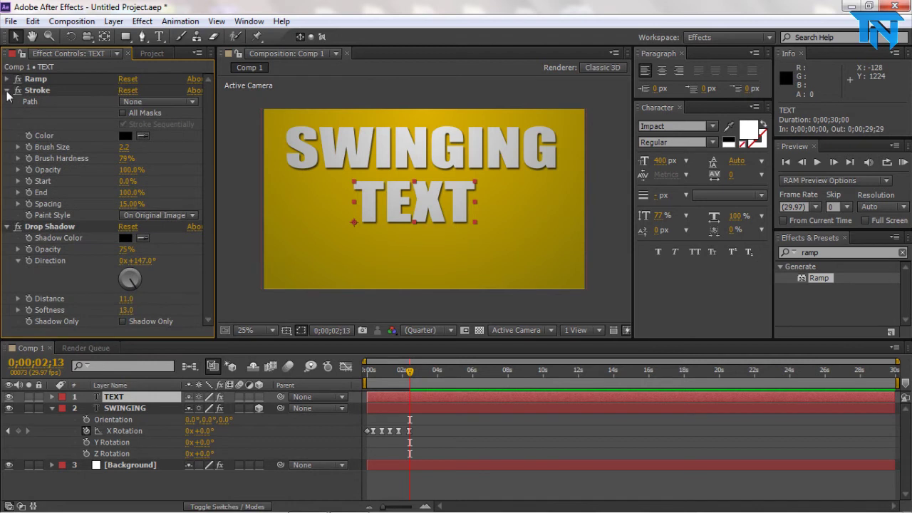
pyautogui.click(7, 90)
pyautogui.click(8, 102)
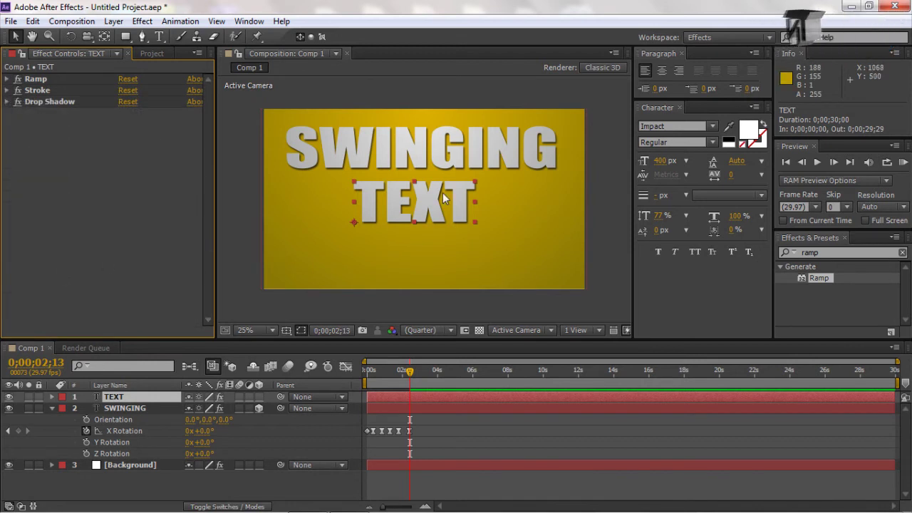
pyautogui.keyDown('shift'); pyautogui.click(377, 161); pyautogui.keyUp('shift')
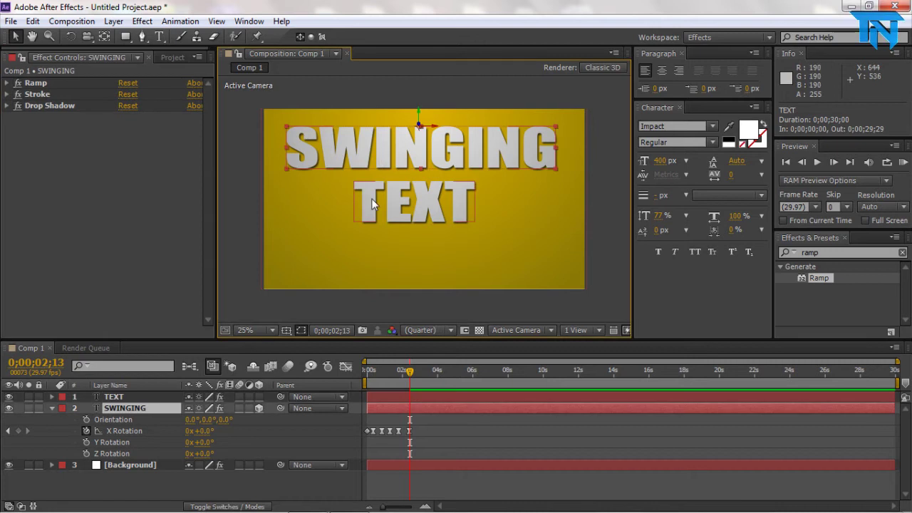
# Move SWINGING and TEXT down together, fine-tuning their position with Shift+arrow nudges
pyautogui.hotkey('shift', 'Down')
pyautogui.hotkey('shift', 'Down')
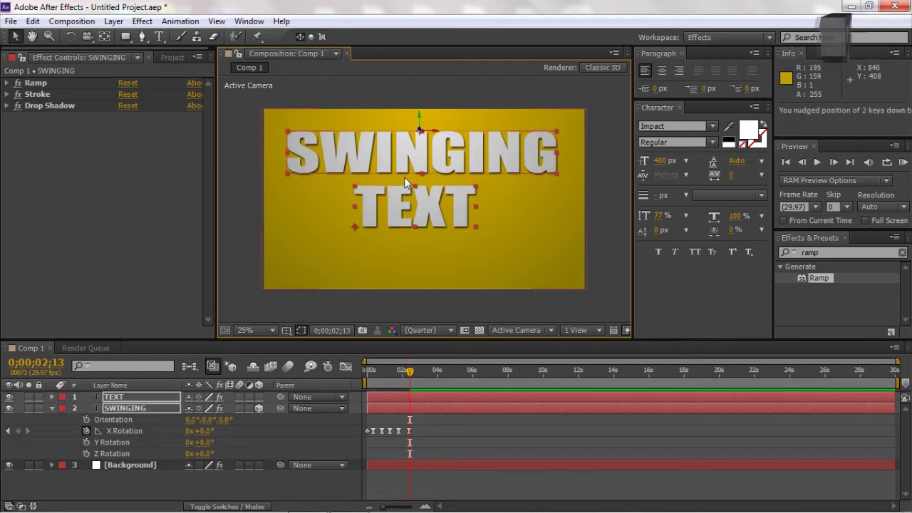
pyautogui.keyDown('shift'); pyautogui.click(406, 159); pyautogui.keyUp('shift')
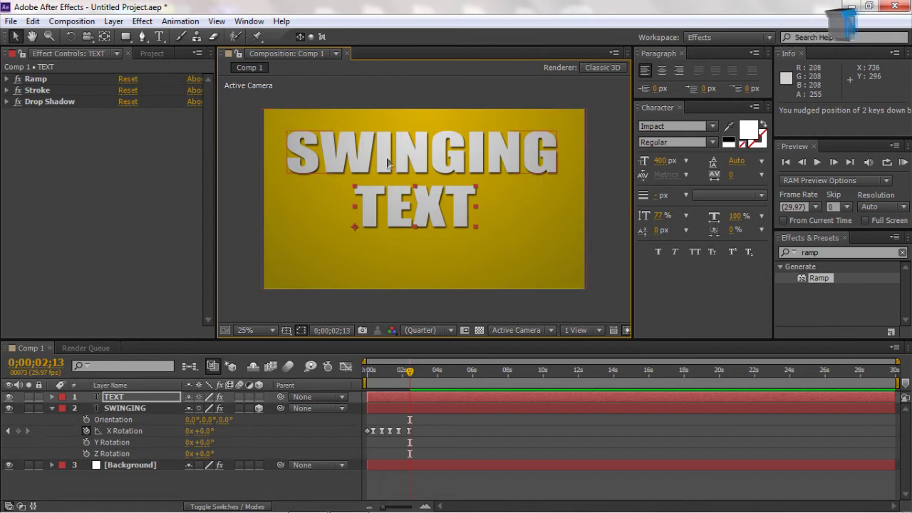
pyautogui.keyDown('shift'); pyautogui.click(387, 163); pyautogui.keyUp('shift')
pyautogui.moveTo(387, 163); pyautogui.dragTo(389, 182)
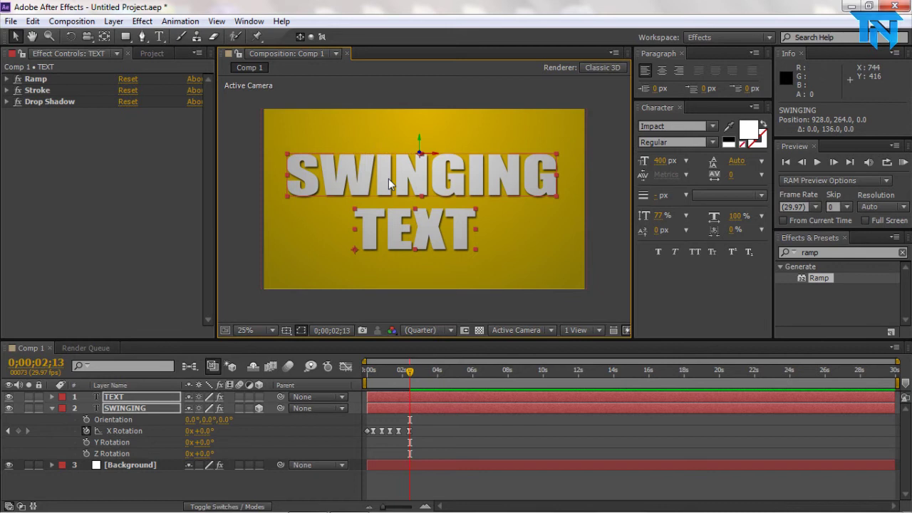
pyautogui.hotkey('shift', 'Right')
pyautogui.hotkey('shift', 'Right')
pyautogui.hotkey('shift', 'Up')
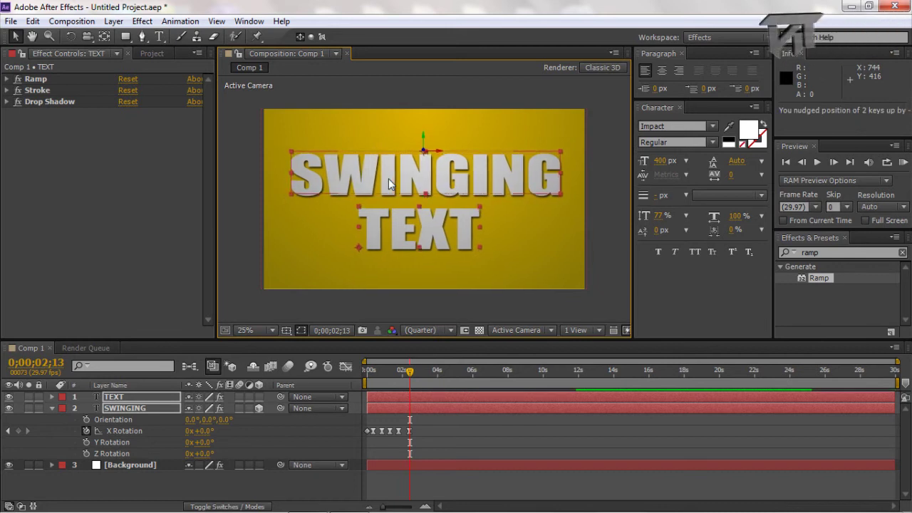
pyautogui.hotkey('shift', 'Up')
pyautogui.hotkey('shift', 'Up')
pyautogui.hotkey('shift', 'Up')
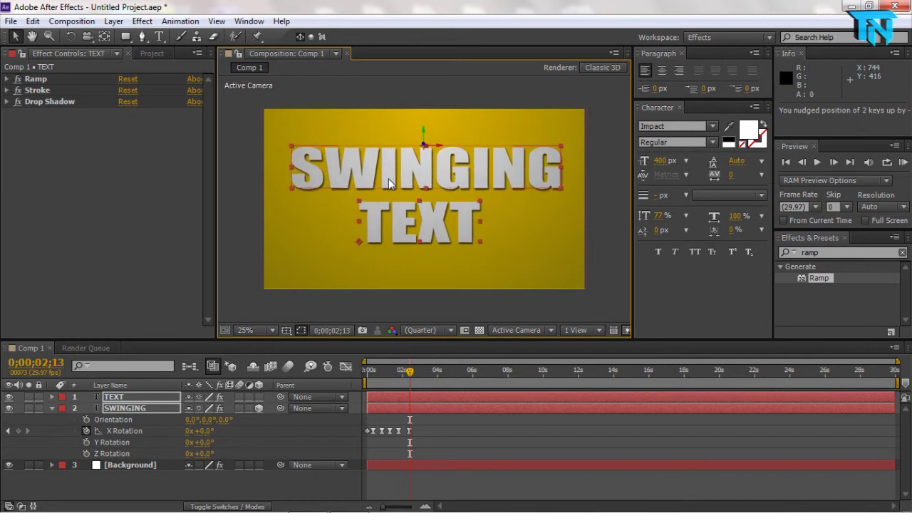
pyautogui.hotkey('shift', 'Up')
pyautogui.hotkey('shift', 'Up')
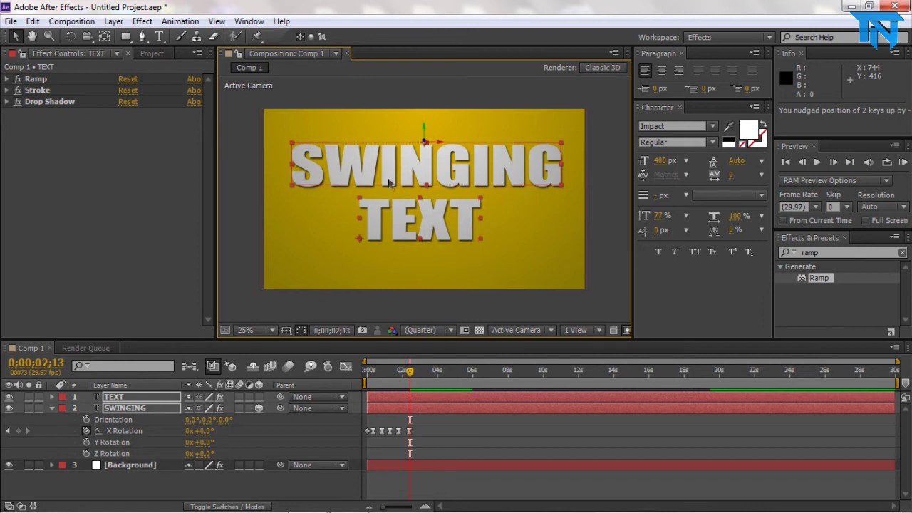
pyautogui.hotkey('shift', 'Right')
pyautogui.hotkey('shift', 'Right')
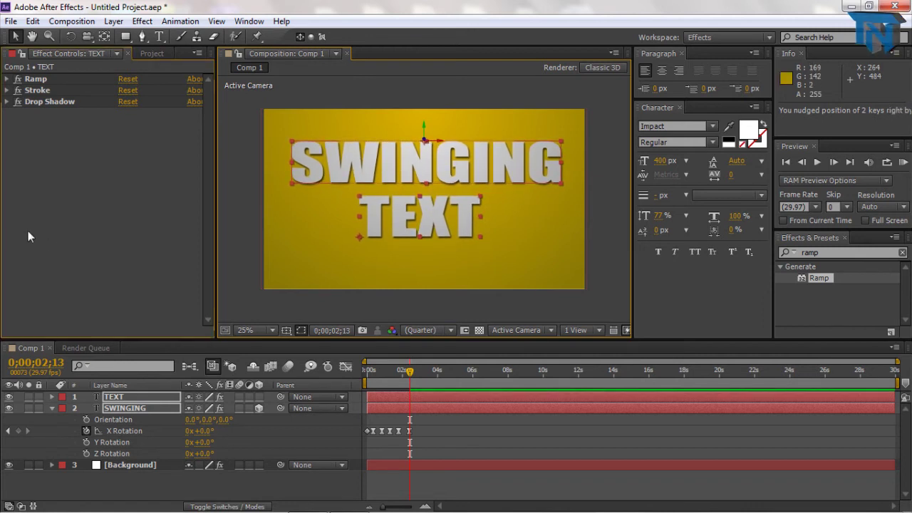
pyautogui.click(119, 397)
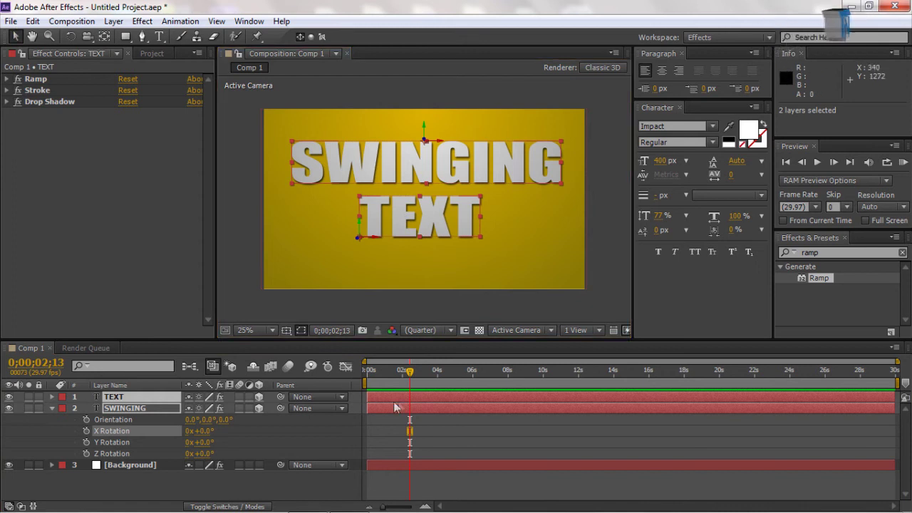
# Set the time to 0;00;02;15 and select only the TEXT layer
pyautogui.moveTo(410, 376); pyautogui.dragTo(352, 380)
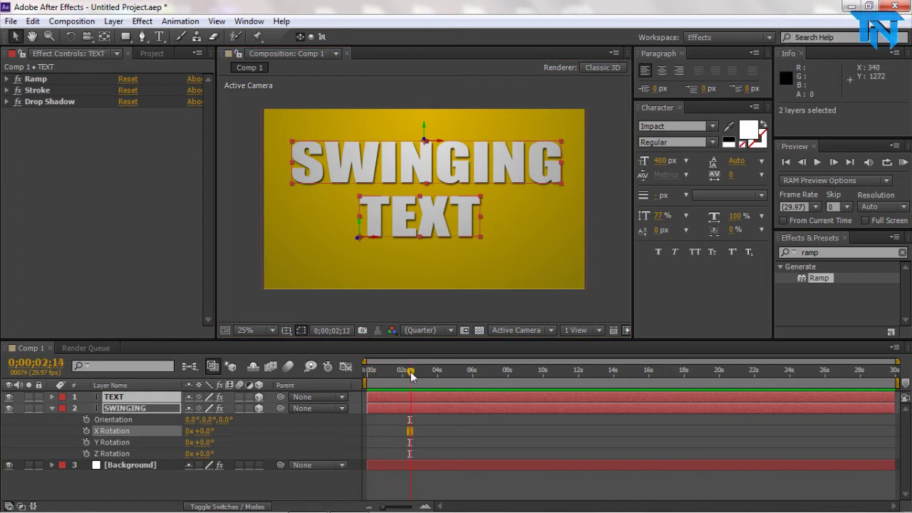
pyautogui.moveTo(412, 376); pyautogui.dragTo(413, 375)
pyautogui.keyDown('shift'); pyautogui.click(381, 223); pyautogui.keyUp('shift')
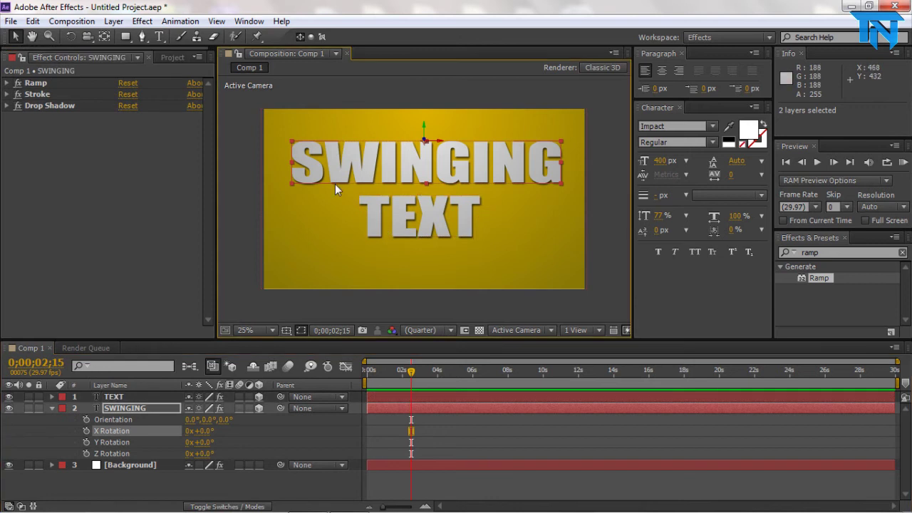
pyautogui.click(327, 201)
pyautogui.click(118, 396)
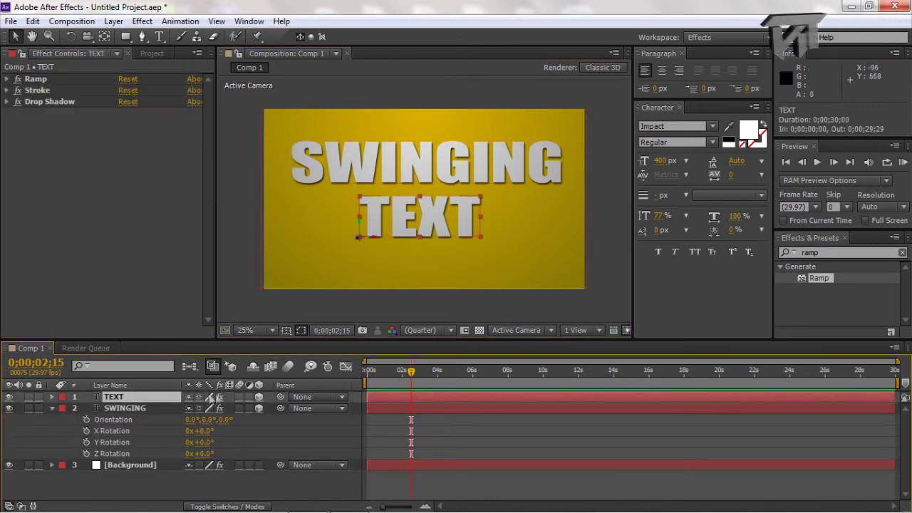
# Show TEXT's rotation and move its anchor point to the word's top centre with Pan Behind
pyautogui.press('r')
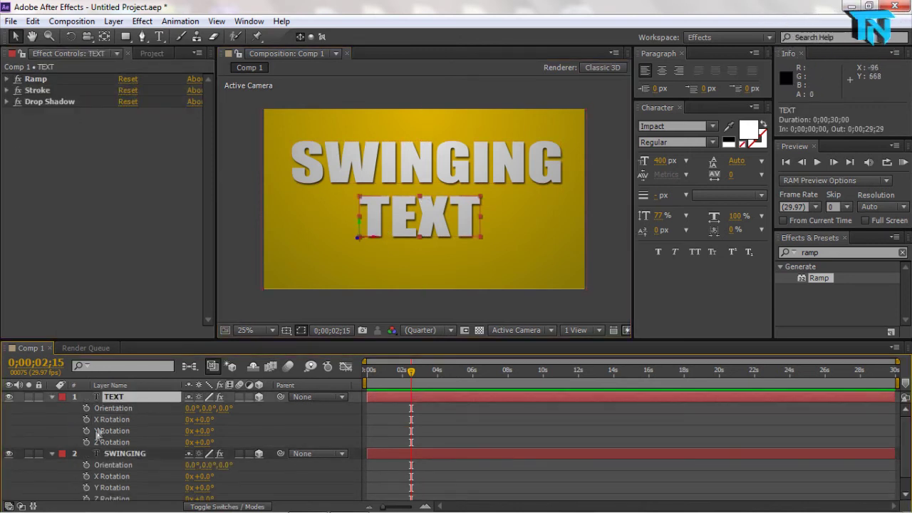
pyautogui.click(103, 37)
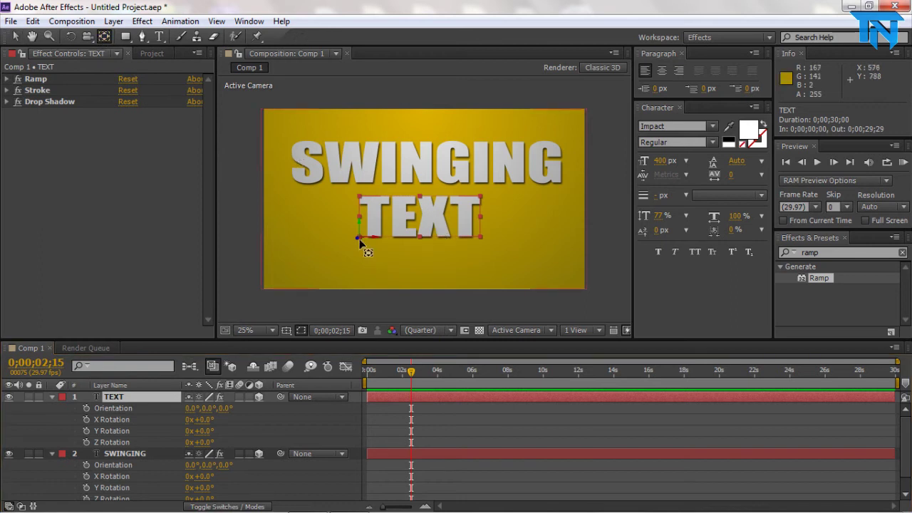
pyautogui.moveTo(359, 239); pyautogui.dragTo(420, 194)
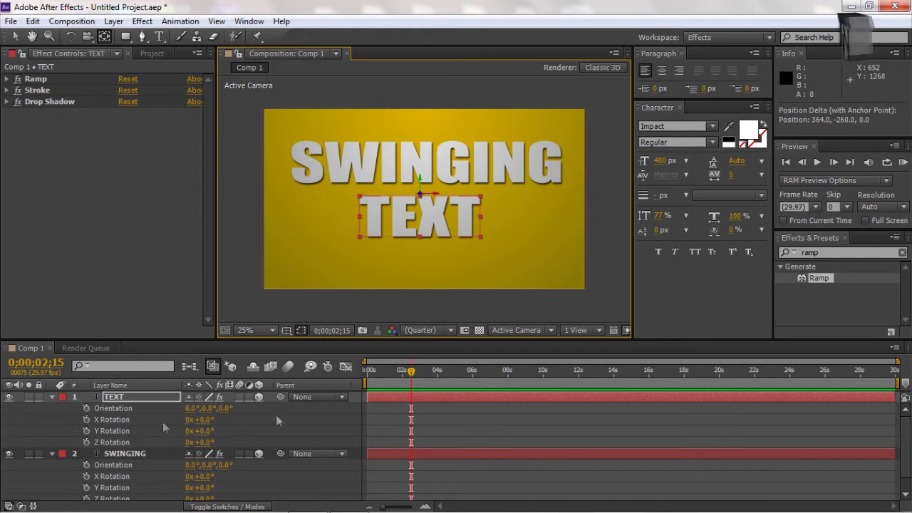
pyautogui.click(908, 454)
# Scrub SWINGING's swing-in, return to 0;00;00;00 and play a preview
pyautogui.moveTo(908, 454); pyautogui.dragTo(909, 464)
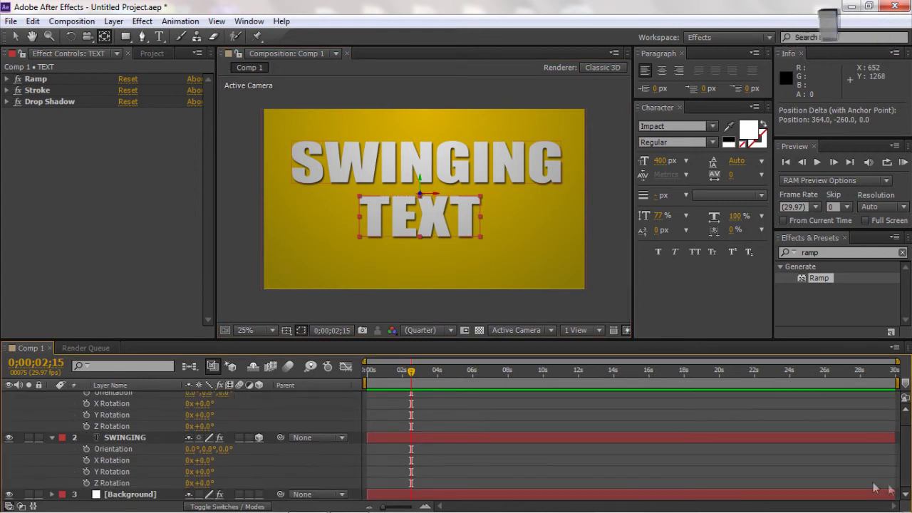
pyautogui.click(127, 439)
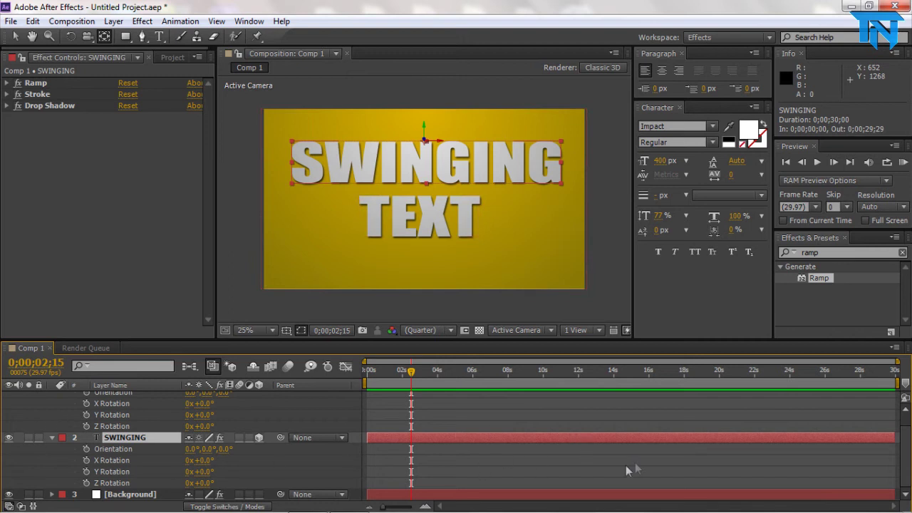
pyautogui.moveTo(411, 371)
pyautogui.mouseDown()
pyautogui.moveTo(354, 382)
pyautogui.moveTo(401, 372)
pyautogui.mouseUp()
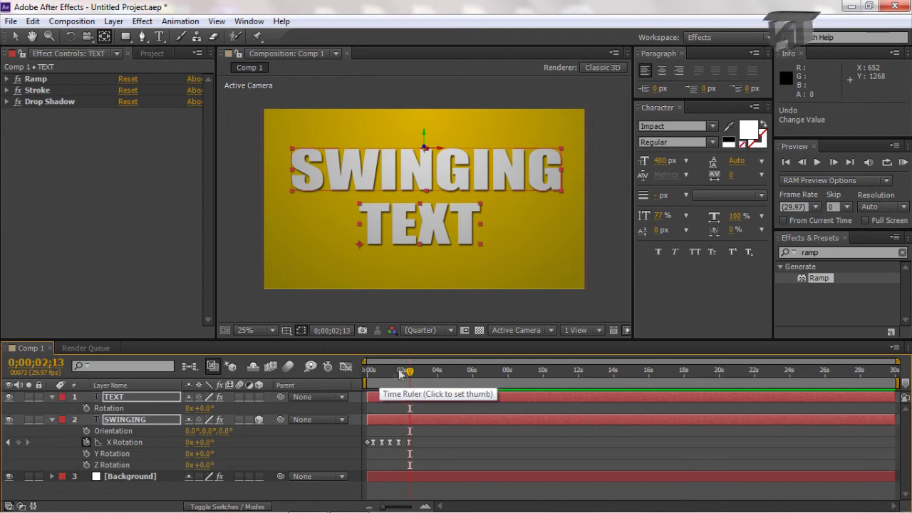
pyautogui.moveTo(409, 371); pyautogui.dragTo(358, 378)
pyautogui.click(816, 162)
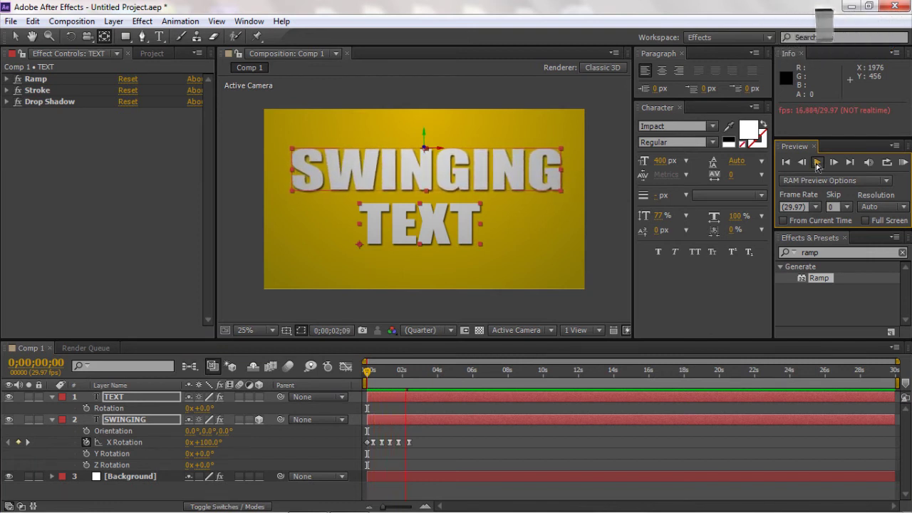
# Stop the preview, step back one frame and make TEXT a 3D layer
pyautogui.click(817, 162)
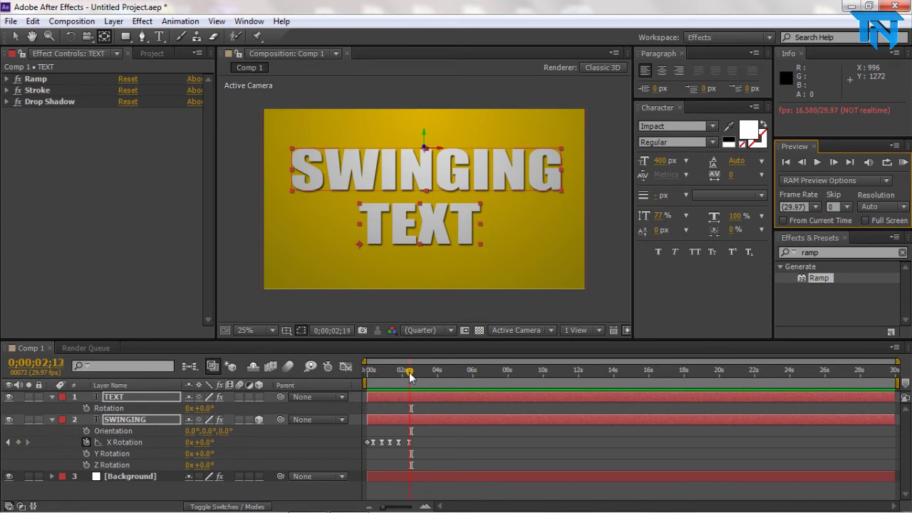
pyautogui.press('j')
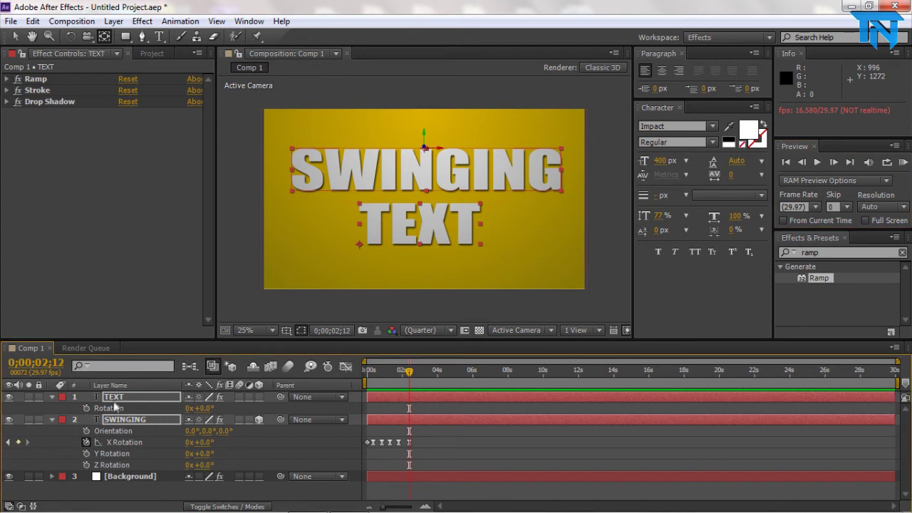
pyautogui.click(258, 397)
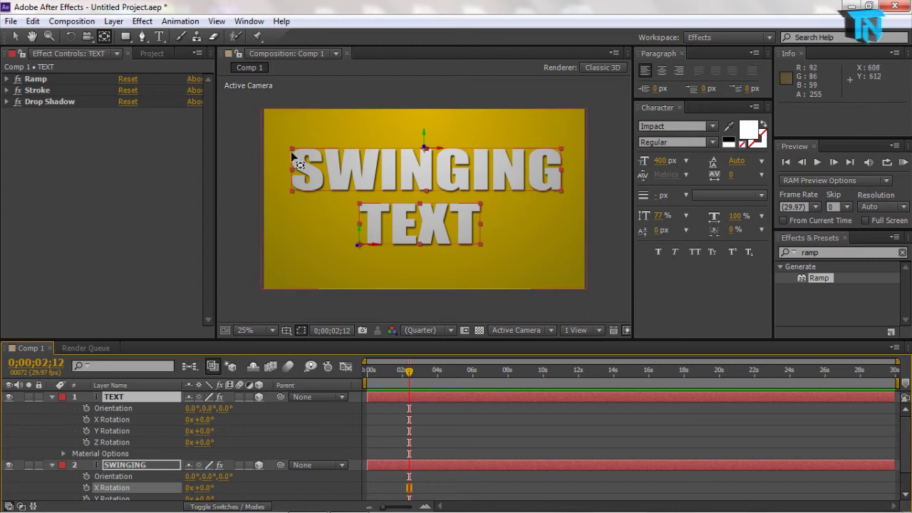
# Select only TEXT and drag its anchor point to the top centre of the word
pyautogui.click(411, 223)
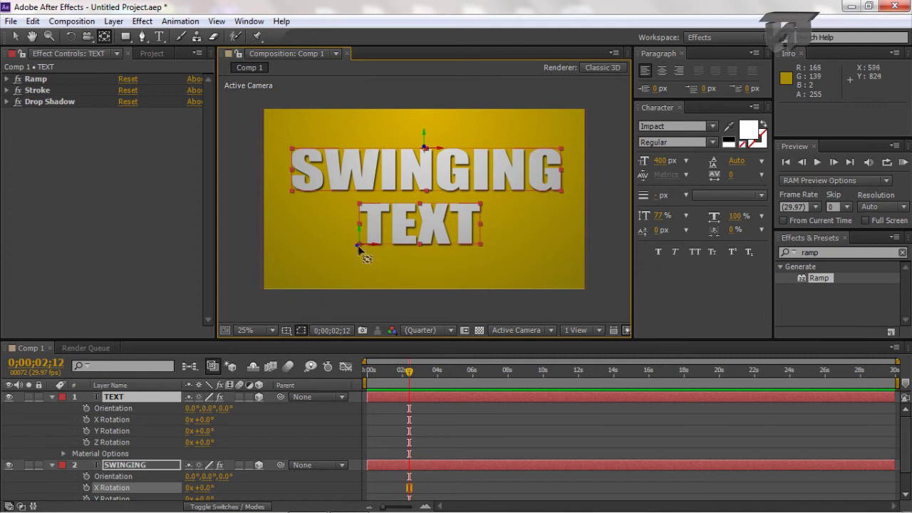
pyautogui.click(161, 369)
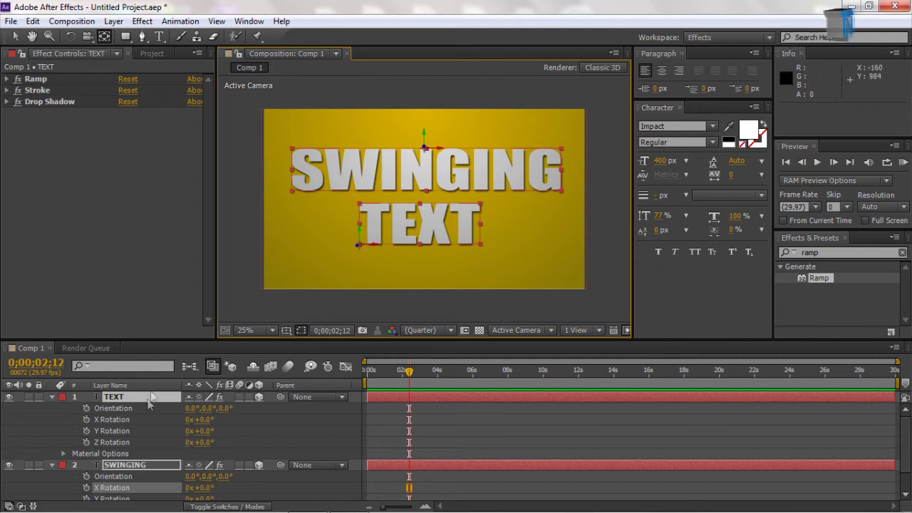
pyautogui.click(363, 251)
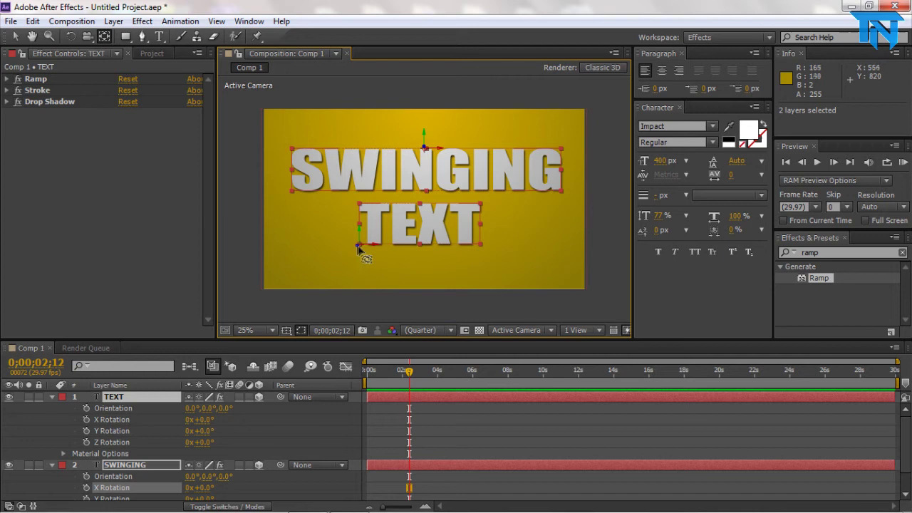
pyautogui.click(142, 419)
pyautogui.click(143, 396)
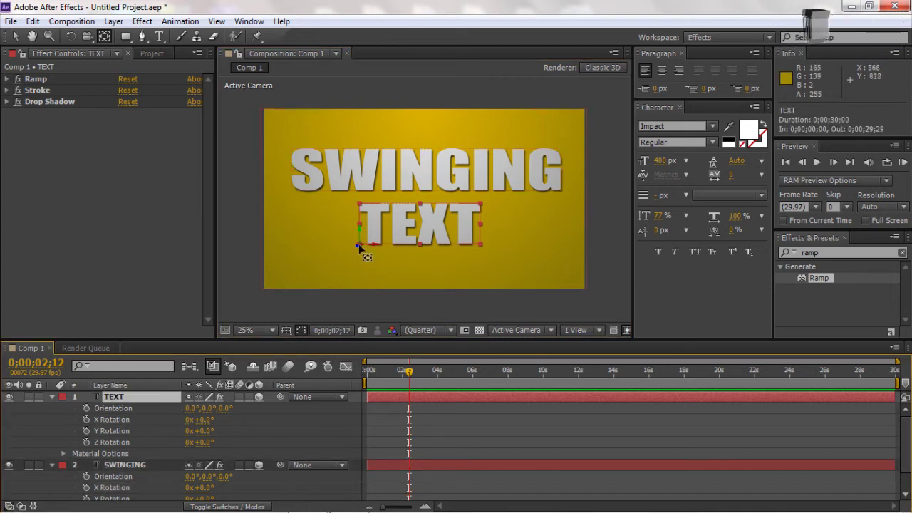
pyautogui.moveTo(360, 247); pyautogui.dragTo(370, 249)
pyautogui.moveTo(418, 212); pyautogui.dragTo(418, 204)
# Expand SWINGING's properties and preview the animation from the start
pyautogui.scroll(-2, 905, 475)
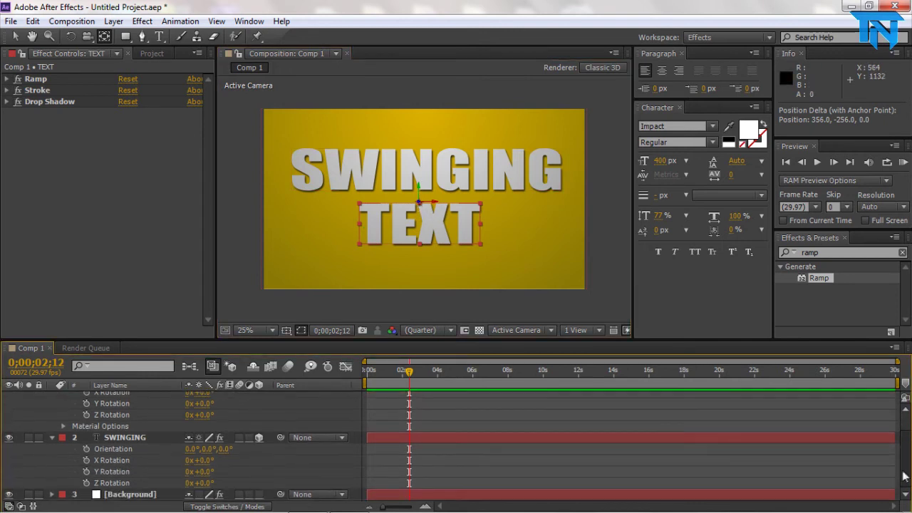
pyautogui.click(140, 435)
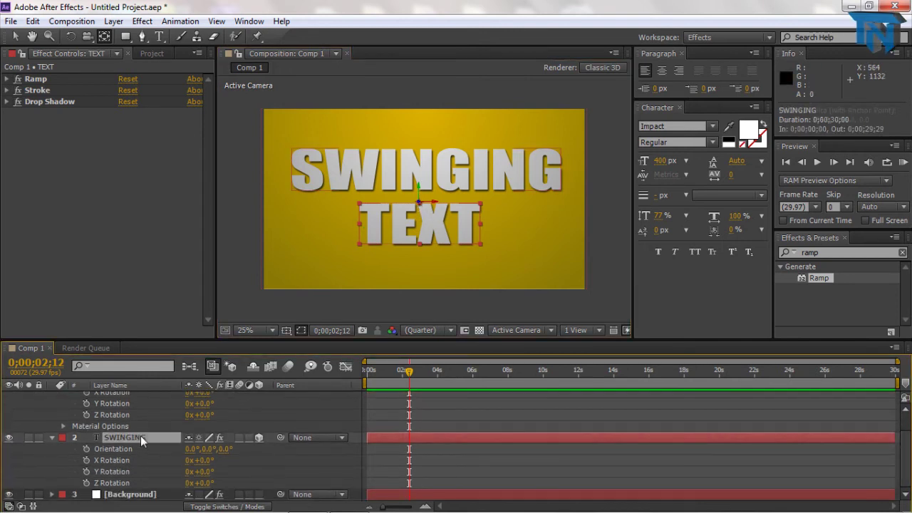
pyautogui.click(51, 438)
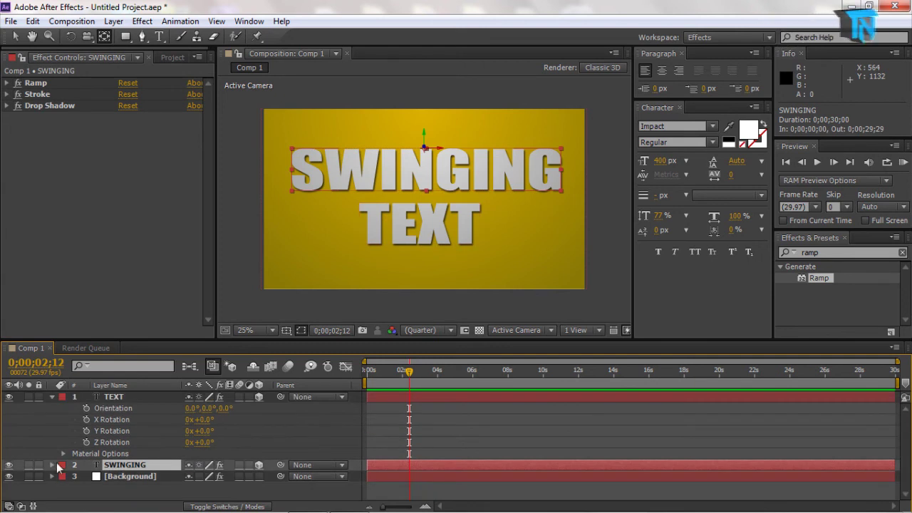
pyautogui.click(52, 463)
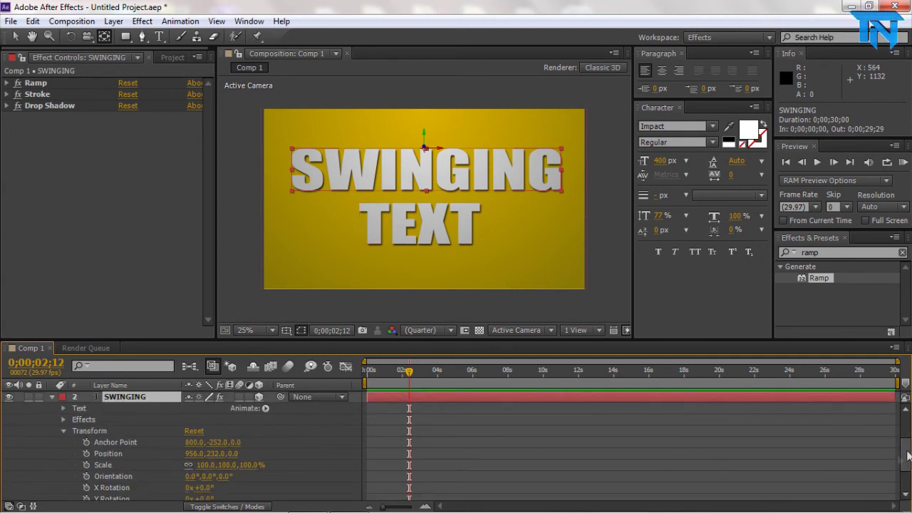
pyautogui.moveTo(906, 456); pyautogui.dragTo(882, 504)
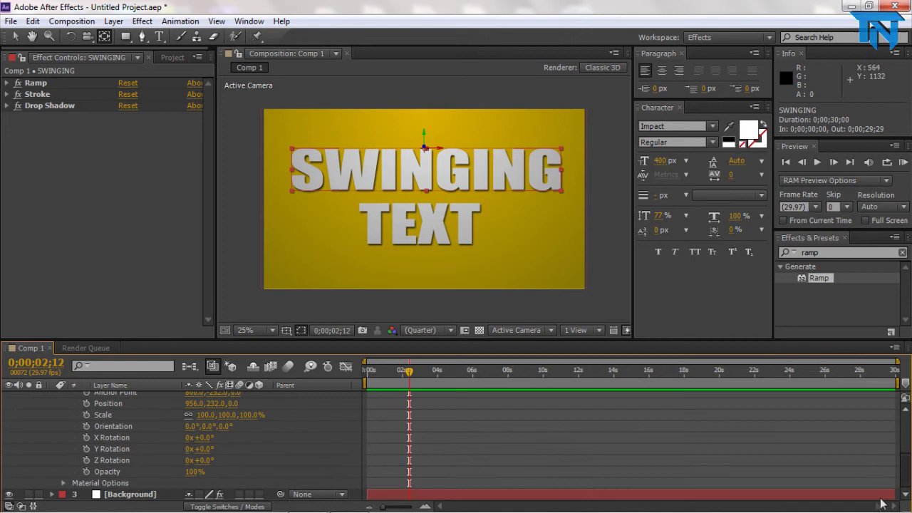
pyautogui.press('Home')
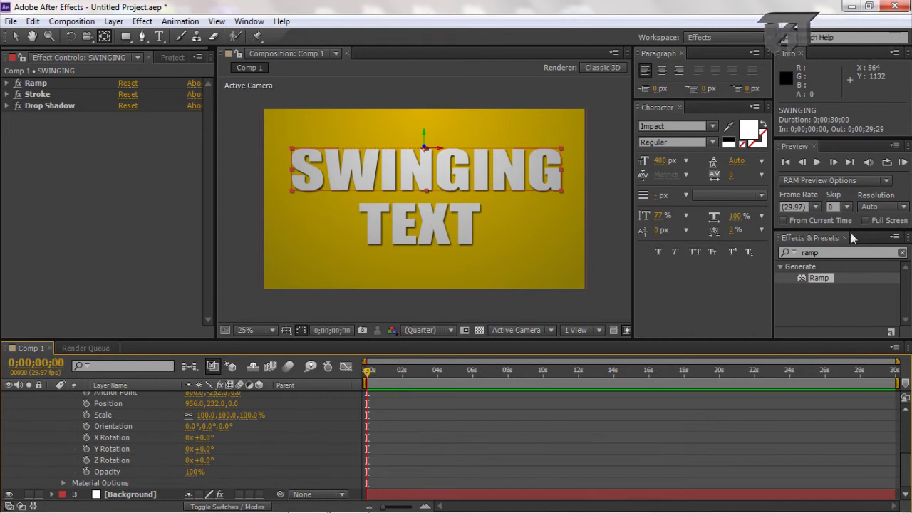
pyautogui.click(821, 161)
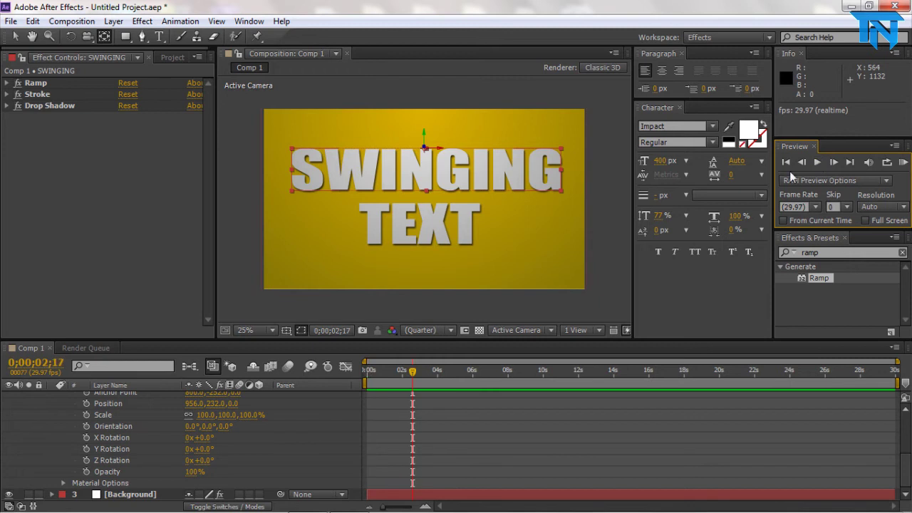
pyautogui.click(787, 162)
# Collapse the layers, show only SWINGING's rotation and toggle its X Rotation stopwatch
pyautogui.scroll(5, 85, 467)
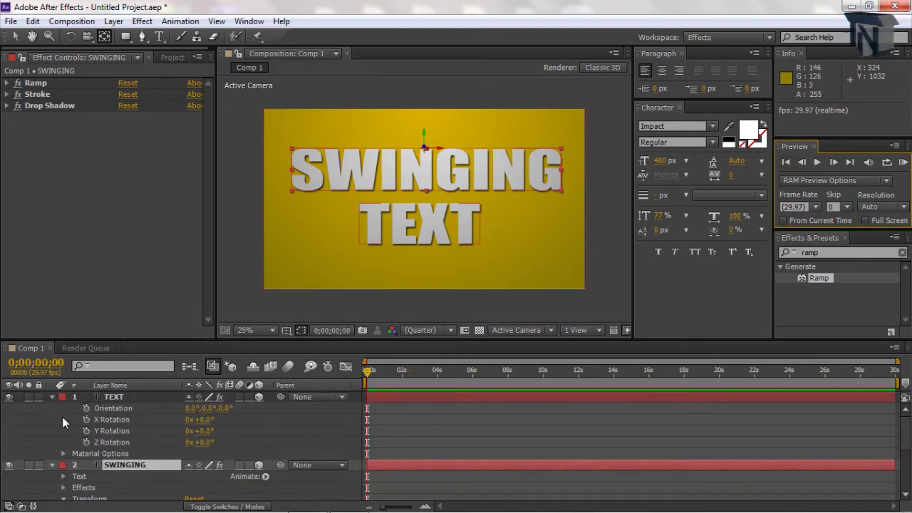
pyautogui.click(51, 464)
pyautogui.hotkey('ctrl', 'shift', 'a')
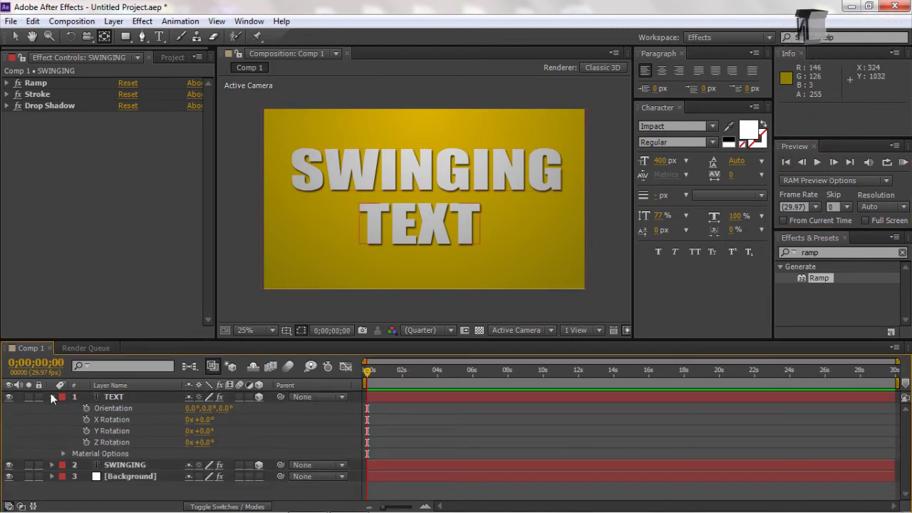
pyautogui.click(51, 397)
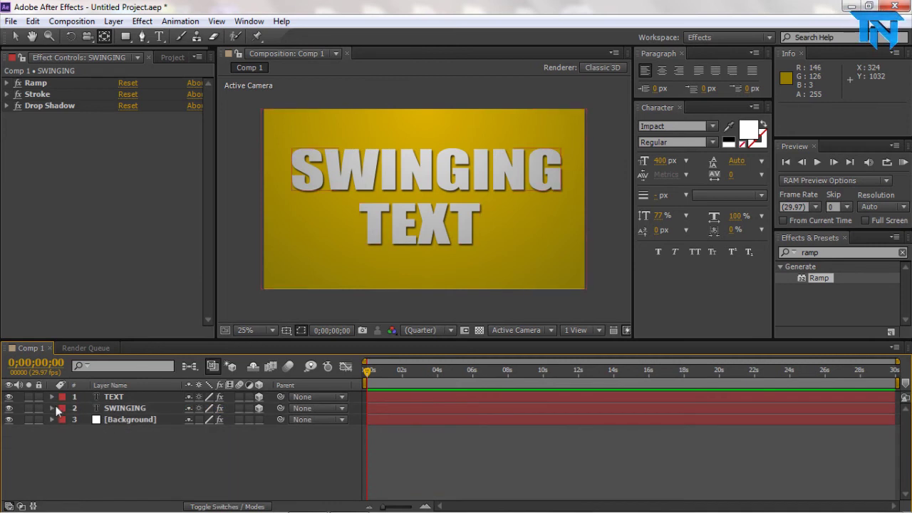
pyautogui.click(51, 408)
pyautogui.scroll(-1, 53, 407)
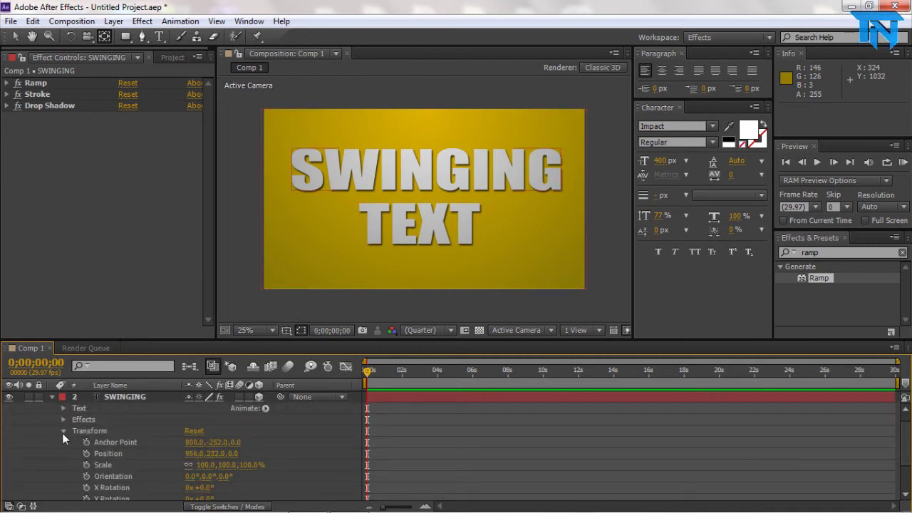
pyautogui.click(63, 431)
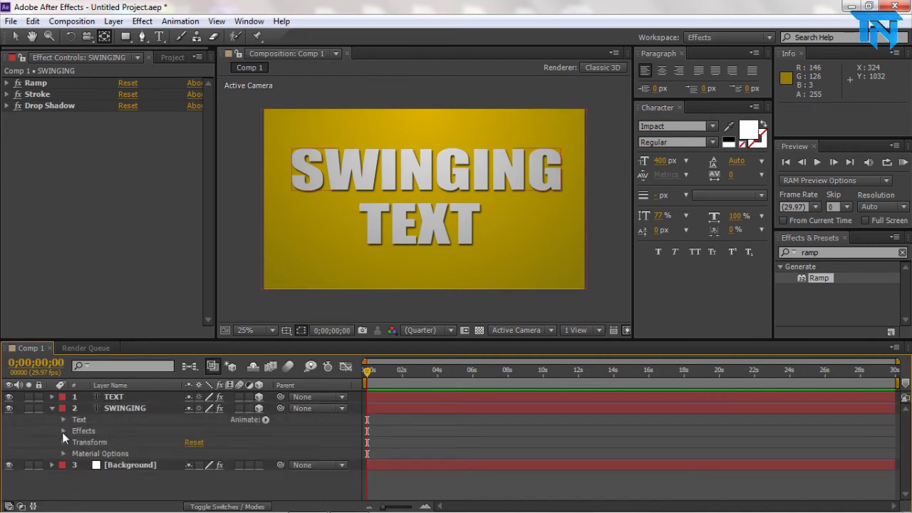
pyautogui.click(100, 408)
pyautogui.press('r')
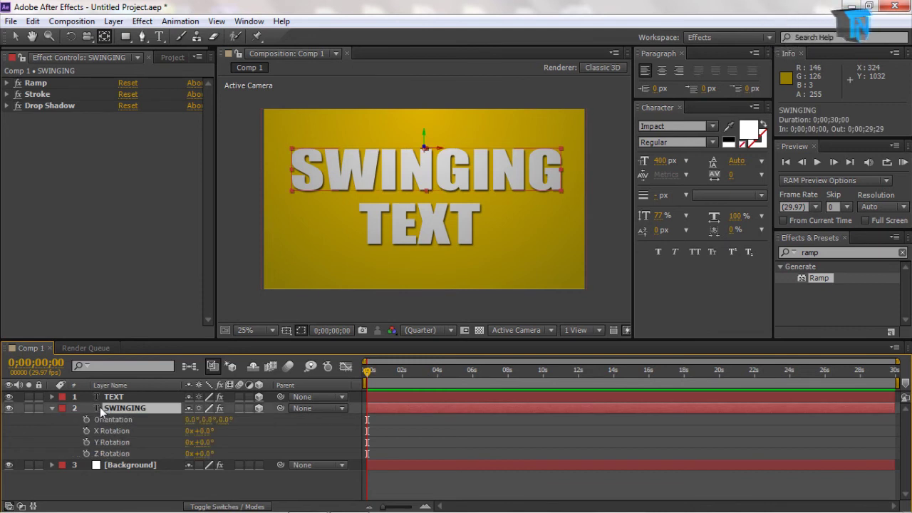
pyautogui.click(86, 431)
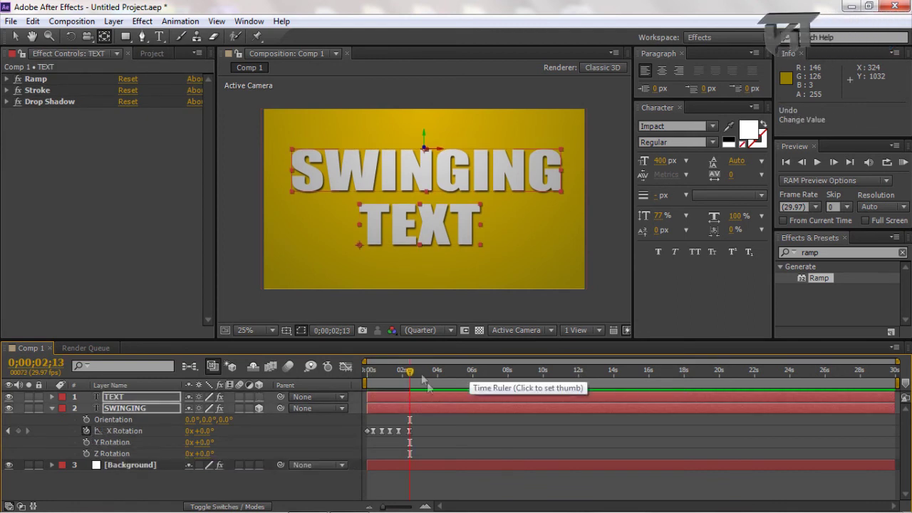
# Copy the five X Rotation keyframes from the SWINGING layer
pyautogui.moveTo(408, 370); pyautogui.dragTo(444, 389)
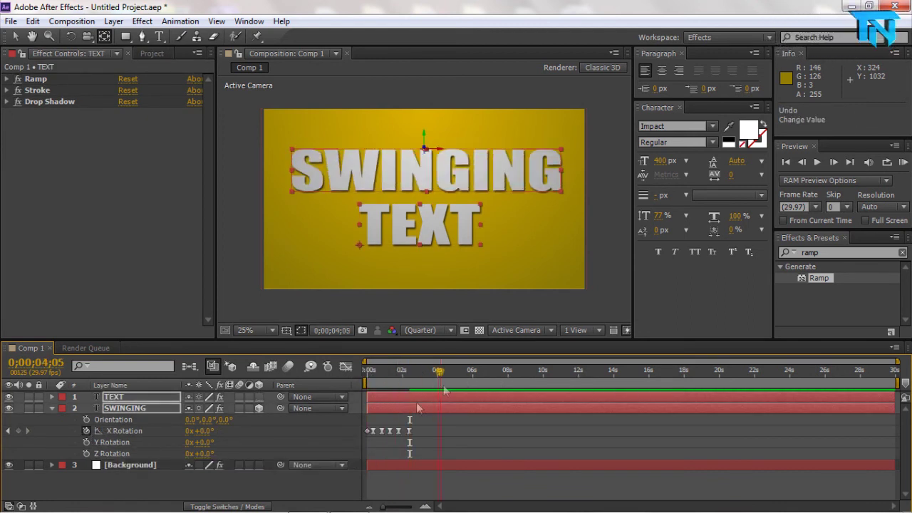
pyautogui.moveTo(423, 425); pyautogui.dragTo(376, 426)
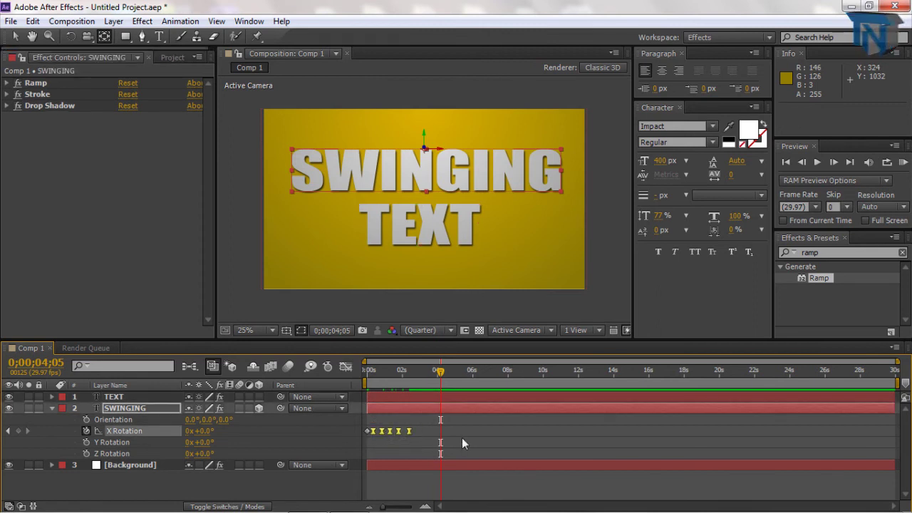
pyautogui.hotkey('ctrl', 'c')
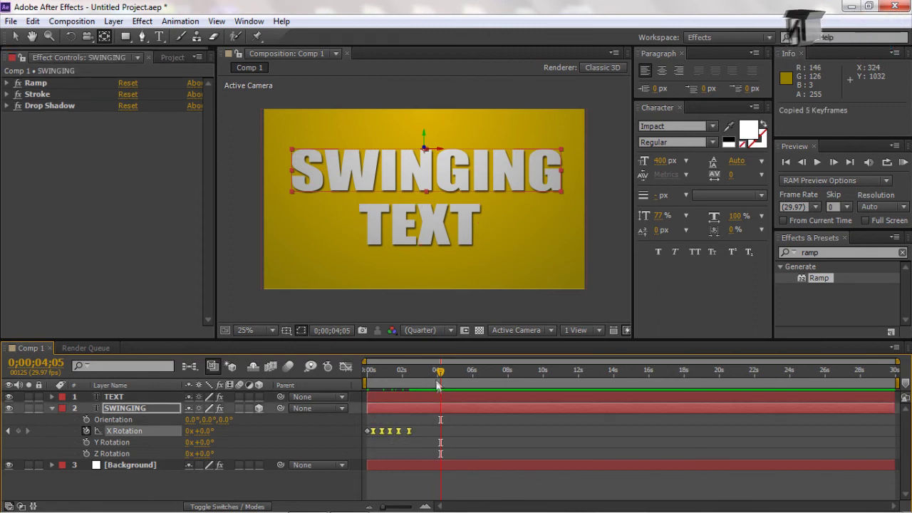
# Return to the comp start, collapse SWINGING, and reveal the TEXT layer's Transform properties
pyautogui.moveTo(440, 371); pyautogui.dragTo(327, 388)
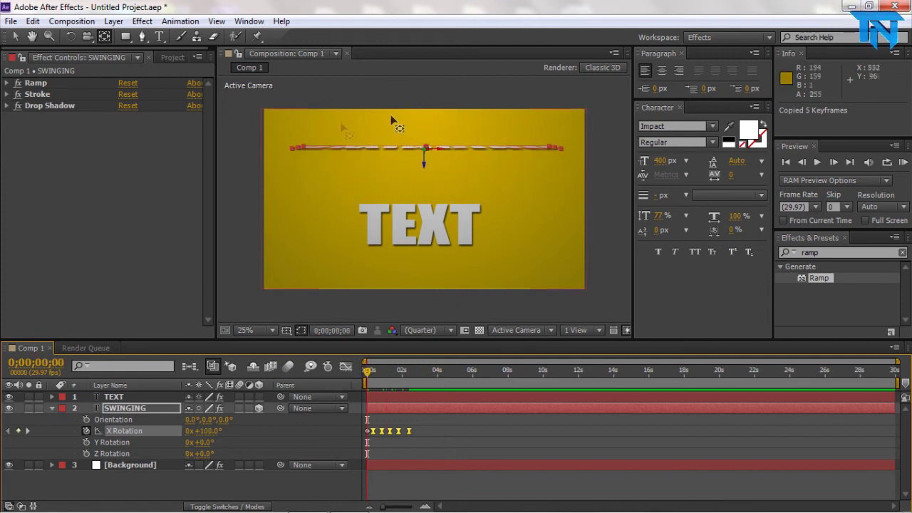
pyautogui.click(52, 408)
pyautogui.click(71, 397)
pyautogui.click(52, 396)
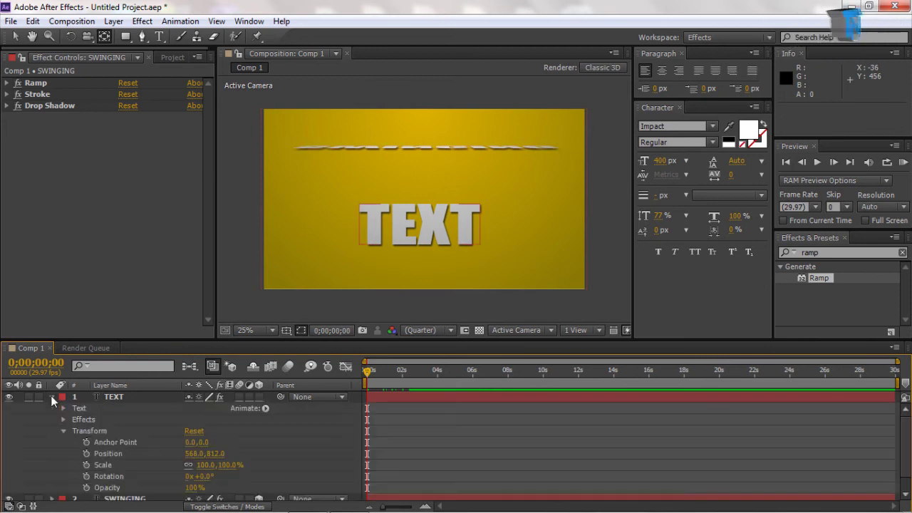
# Make the TEXT layer 3D and show only its rotation properties
pyautogui.click(51, 395)
pyautogui.click(50, 395)
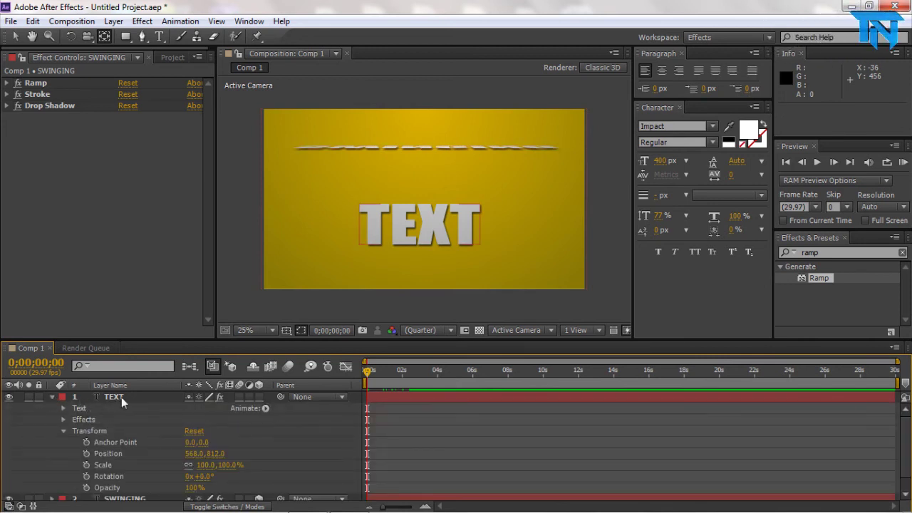
pyautogui.click(75, 399)
pyautogui.click(260, 397)
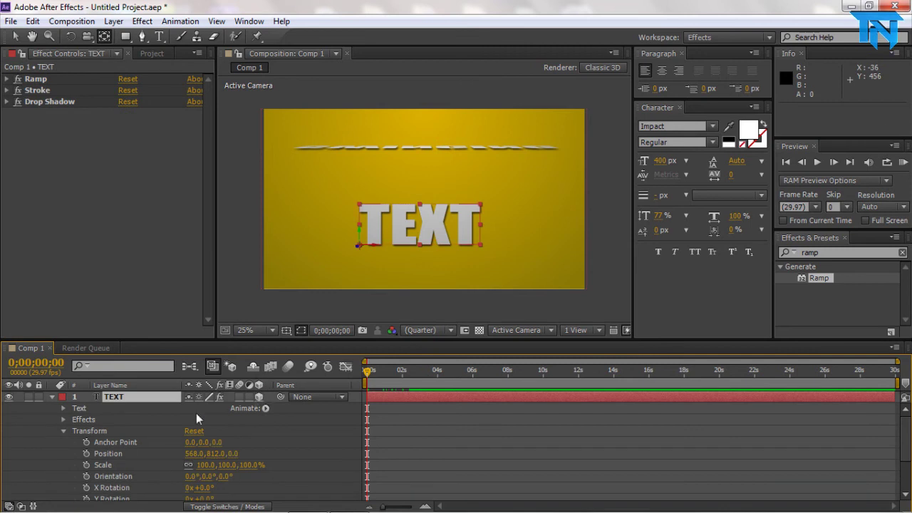
pyautogui.hotkey('ctrl', '`')
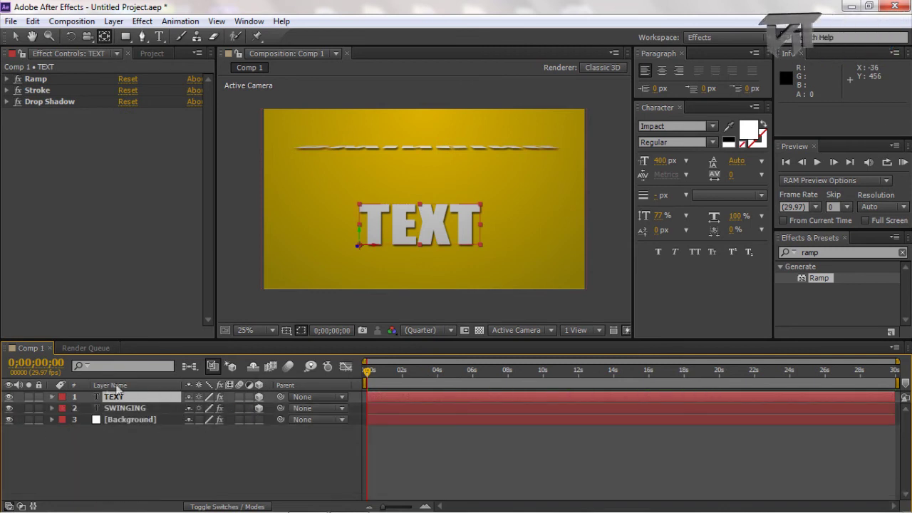
pyautogui.click(51, 397)
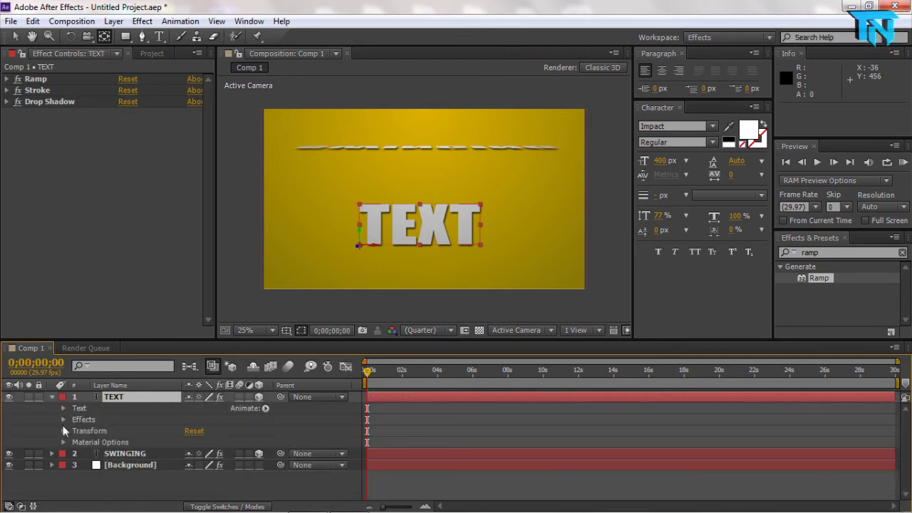
pyautogui.click(50, 396)
pyautogui.press('r')
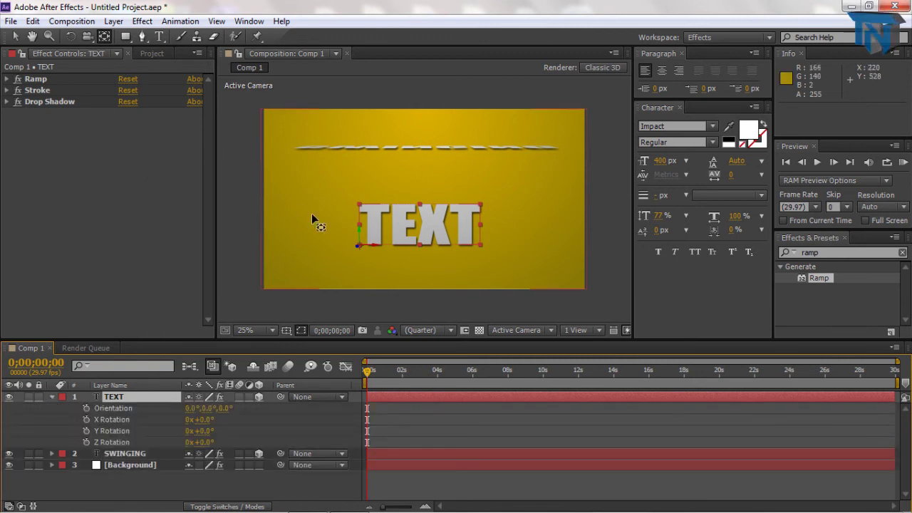
# Move TEXT's anchor point to its top centre and paste the swing keyframes onto X Rotation at 2 s
pyautogui.click(361, 243)
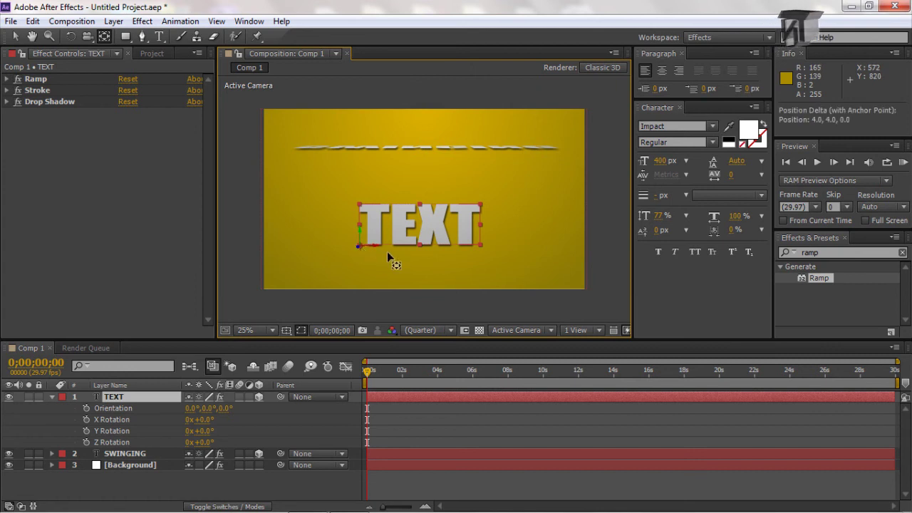
pyautogui.moveTo(358, 245); pyautogui.dragTo(416, 201)
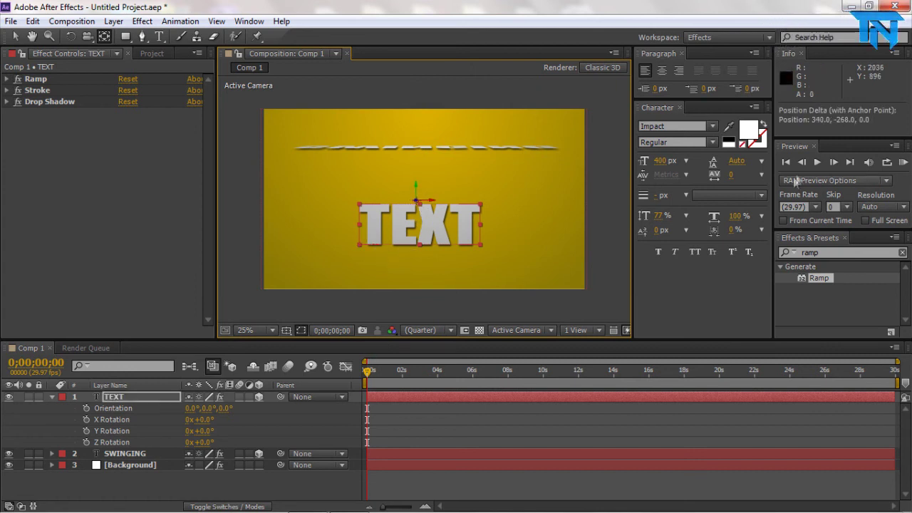
pyautogui.click(816, 163)
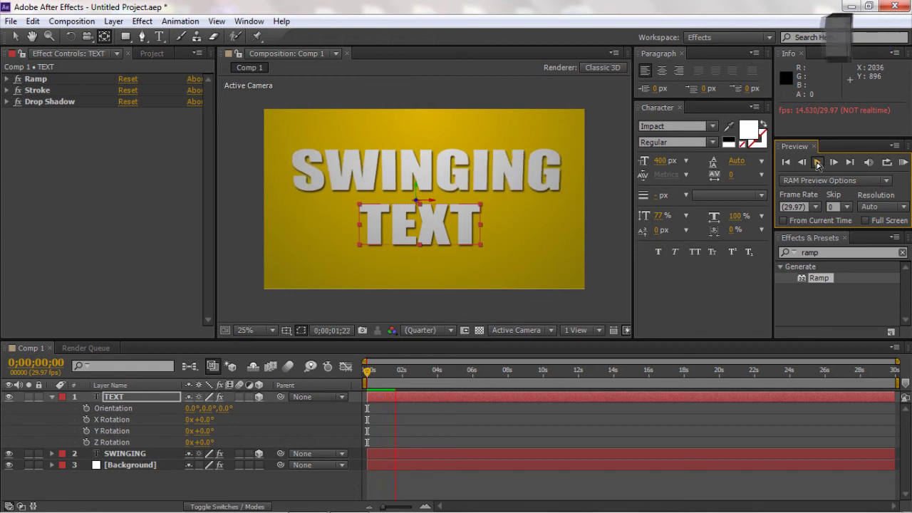
pyautogui.click(816, 163)
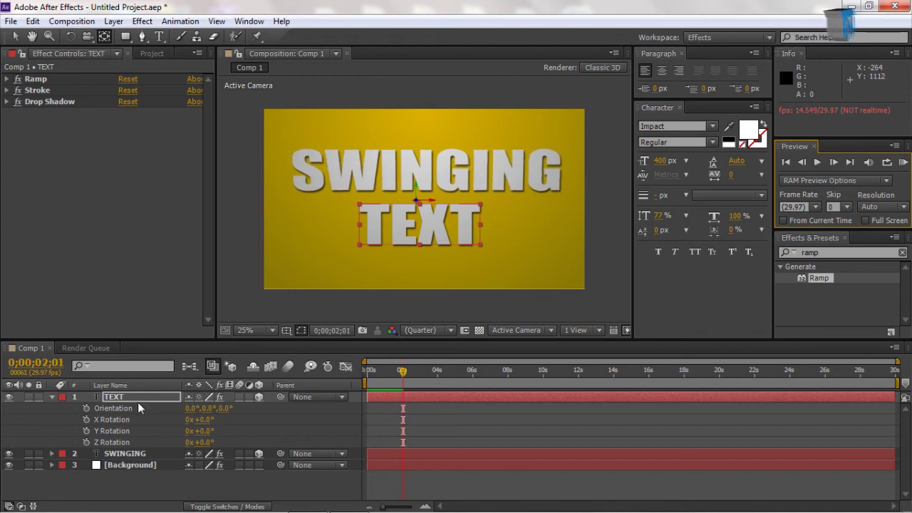
pyautogui.click(86, 419)
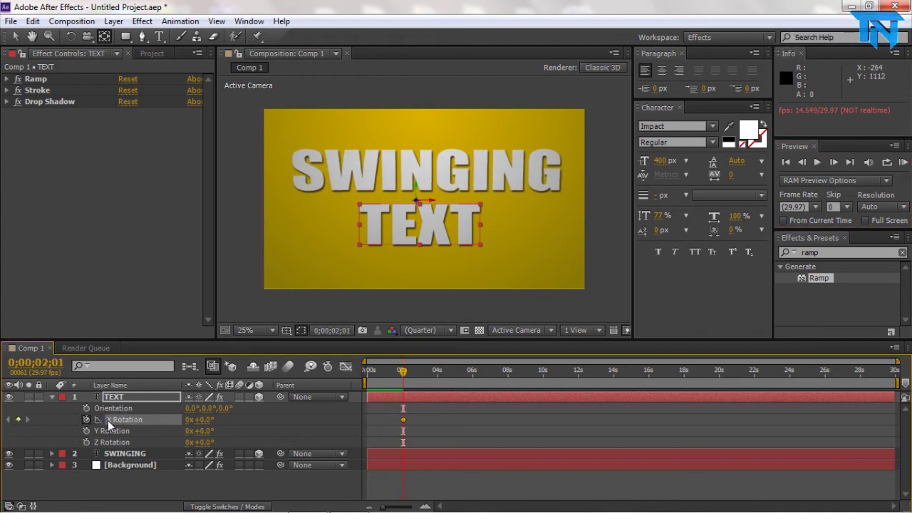
pyautogui.hotkey('ctrl', 'v')
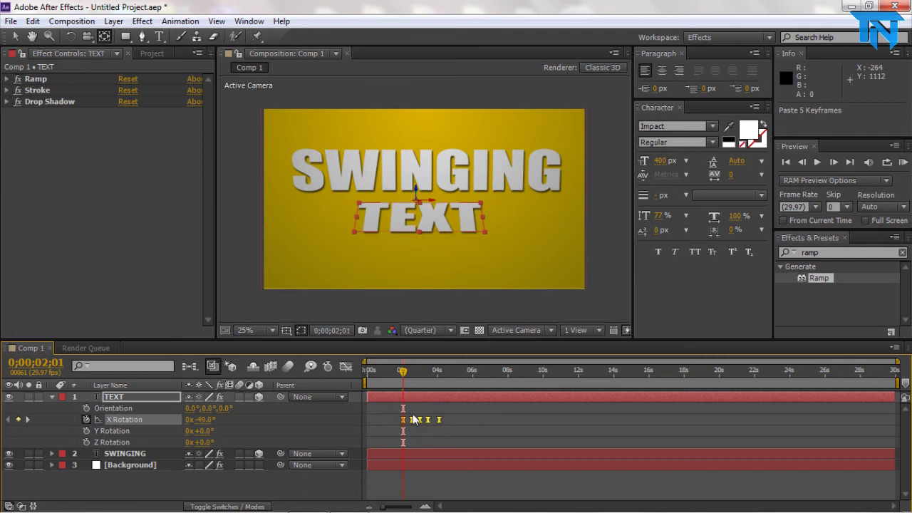
# Set TEXT's parent to 2. SWINGING and return to the comp start
pyautogui.click(314, 399)
pyautogui.click(324, 387)
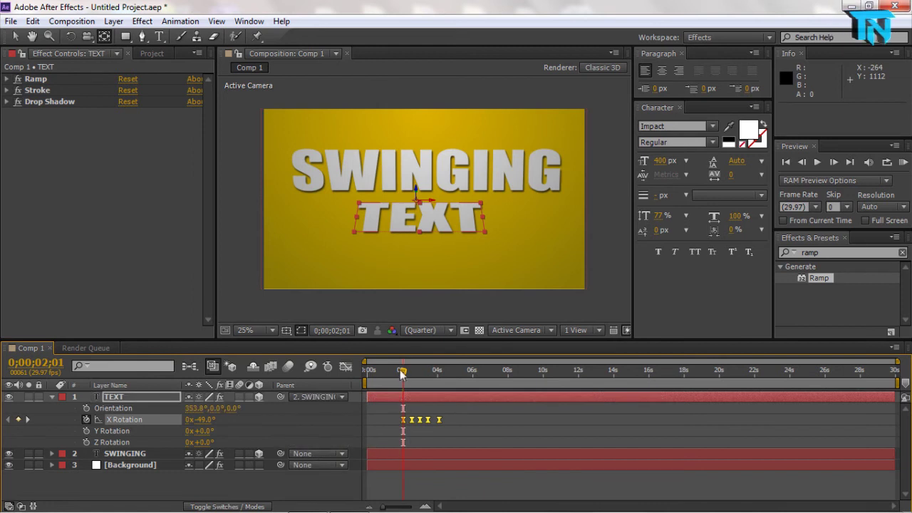
pyautogui.moveTo(403, 377); pyautogui.dragTo(369, 382)
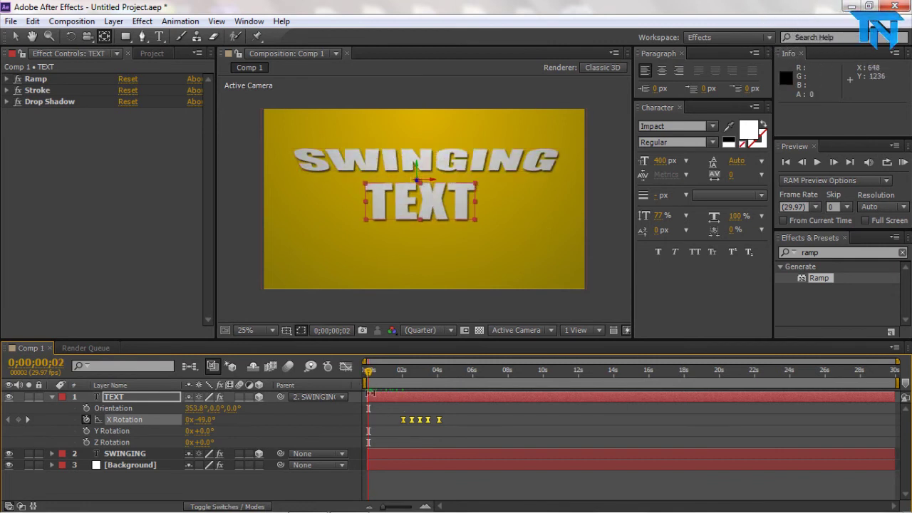
# Shift TEXT's X Rotation keyframes so they begin at the comp start
pyautogui.moveTo(368, 397); pyautogui.dragTo(367, 396)
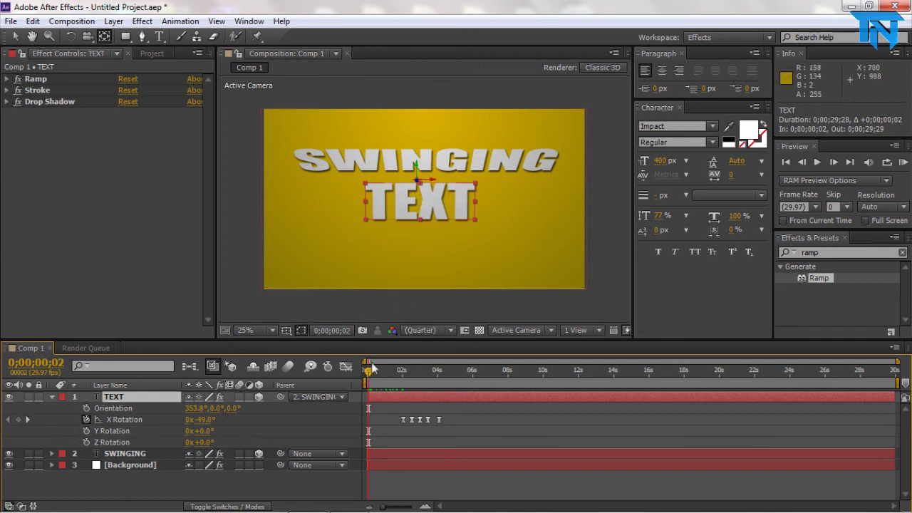
pyautogui.moveTo(372, 368); pyautogui.dragTo(347, 371)
pyautogui.moveTo(429, 430); pyautogui.dragTo(367, 427)
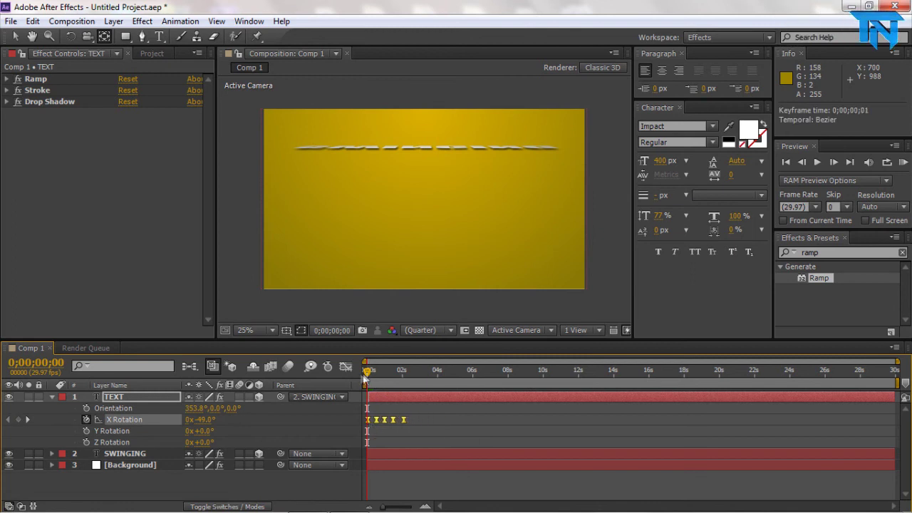
# Preview the swing from the first frame and push the last X Rotation keyframe later
pyautogui.click(786, 162)
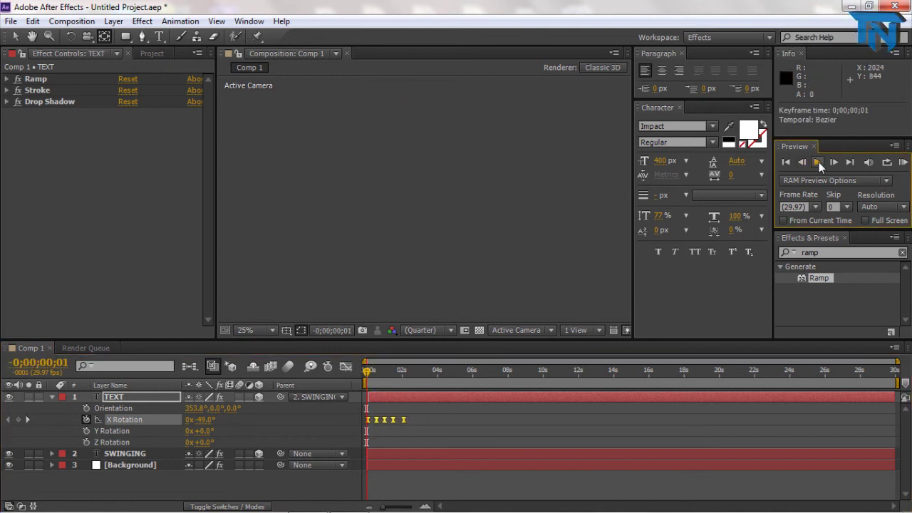
pyautogui.click(816, 162)
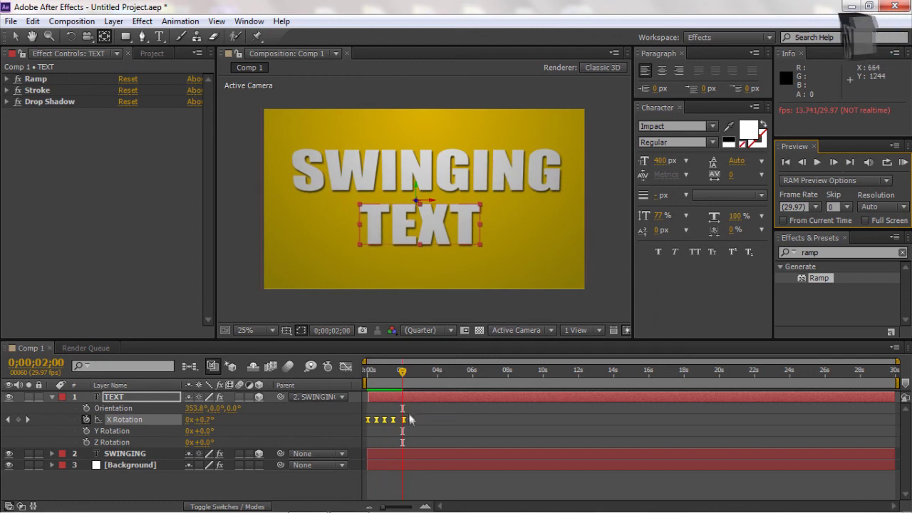
pyautogui.moveTo(404, 418); pyautogui.dragTo(417, 420)
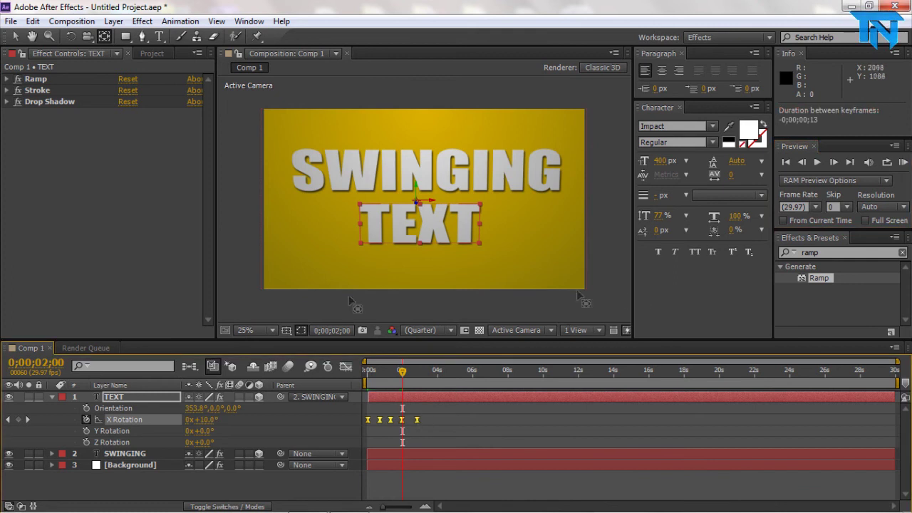
# Add an Opacity animator (Animator 1) to the TEXT layer and start keyframing its Opacity at 0s
pyautogui.click(52, 397)
pyautogui.click(53, 397)
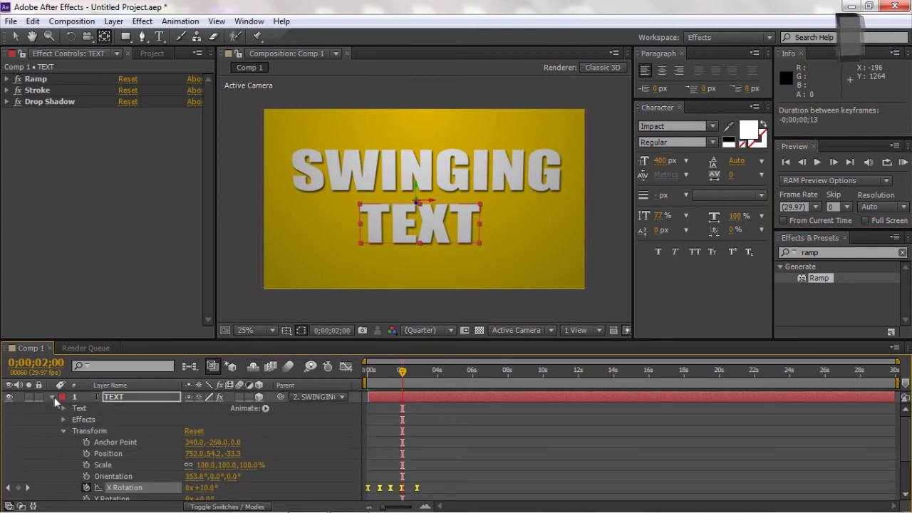
pyautogui.click(265, 409)
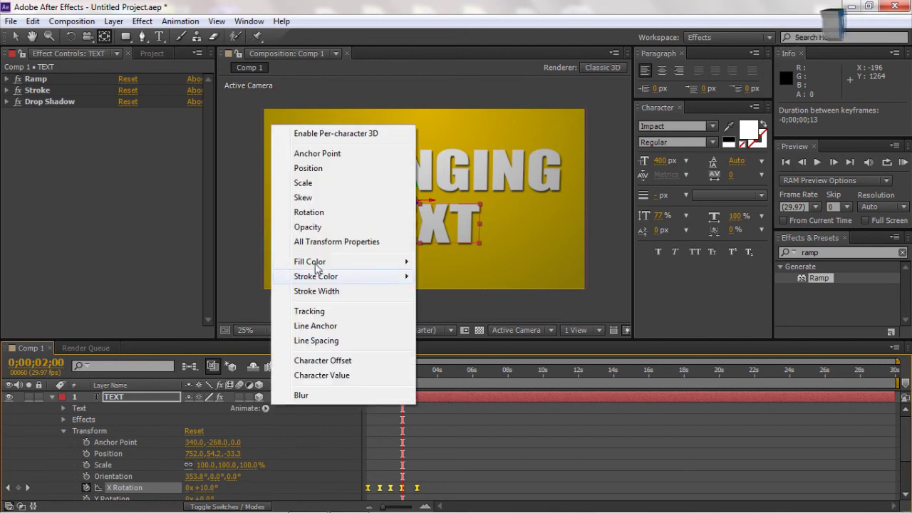
pyautogui.click(324, 227)
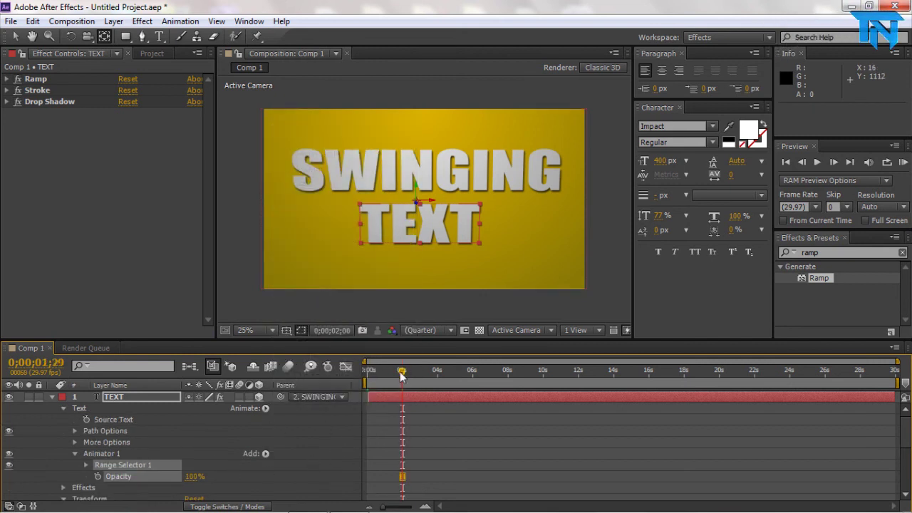
pyautogui.moveTo(401, 376); pyautogui.dragTo(369, 377)
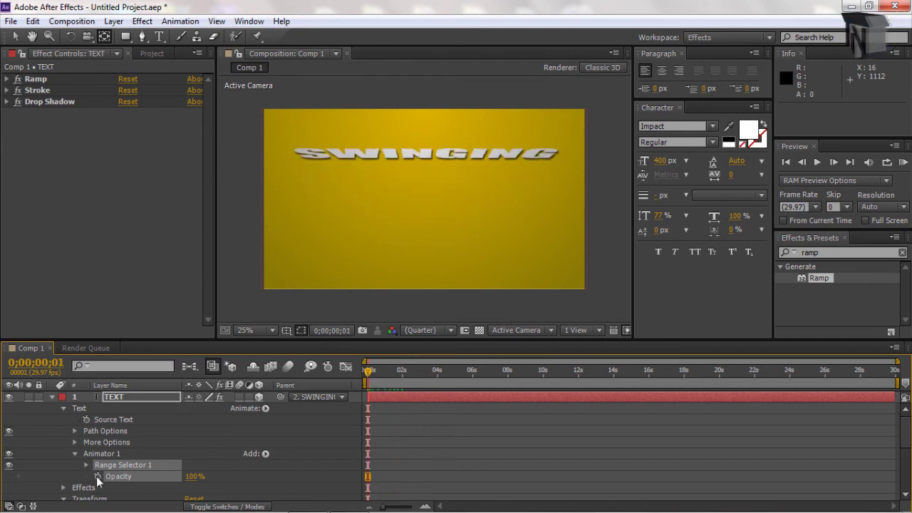
pyautogui.click(97, 475)
# Key the text Opacity at 22% at the start, 31% at frame 3, higher at frame 23, and 100% at 1;21
pyautogui.moveTo(191, 476); pyautogui.dragTo(178, 476)
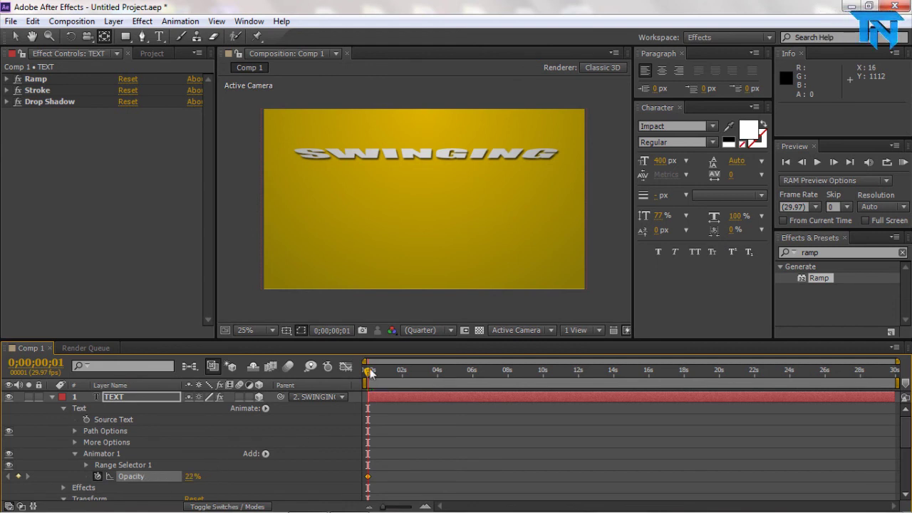
pyautogui.moveTo(369, 372); pyautogui.dragTo(369, 379)
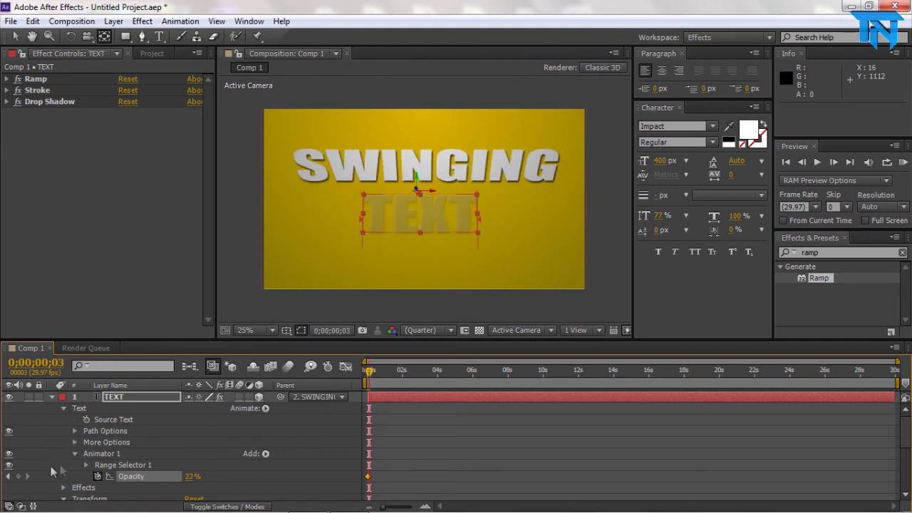
pyautogui.moveTo(191, 476); pyautogui.dragTo(206, 478)
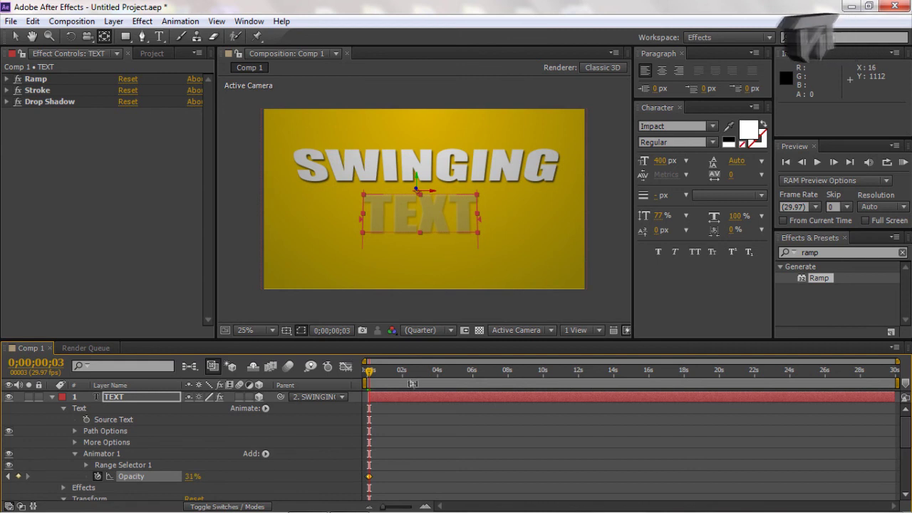
pyautogui.moveTo(364, 375); pyautogui.dragTo(372, 377)
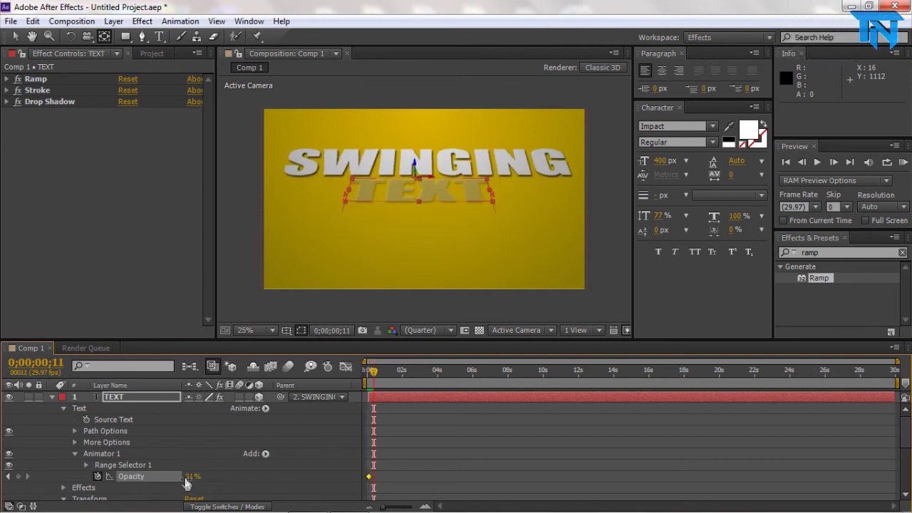
pyautogui.moveTo(376, 378); pyautogui.dragTo(382, 372)
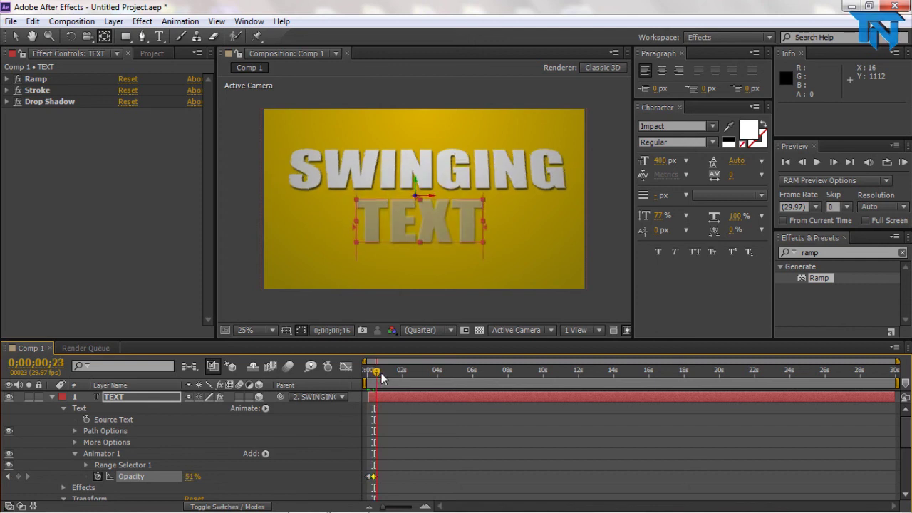
pyautogui.moveTo(193, 476); pyautogui.dragTo(203, 475)
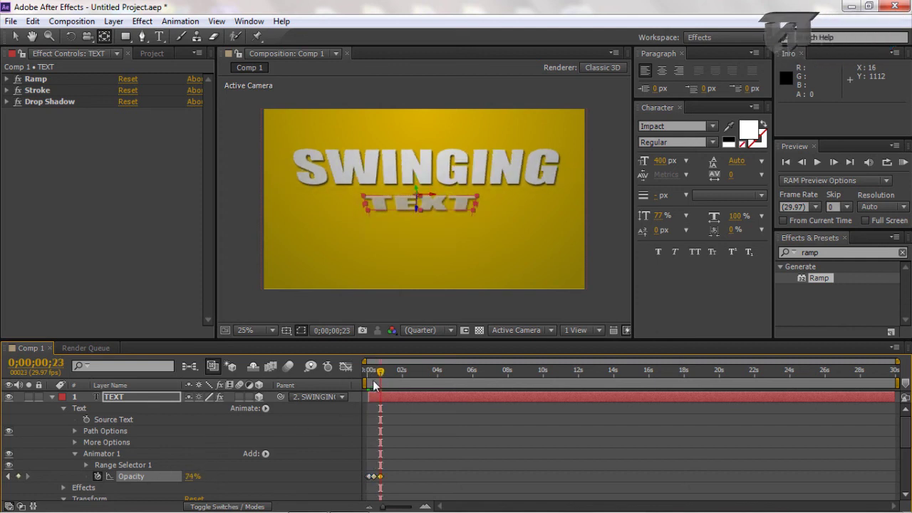
pyautogui.moveTo(380, 373); pyautogui.dragTo(391, 372)
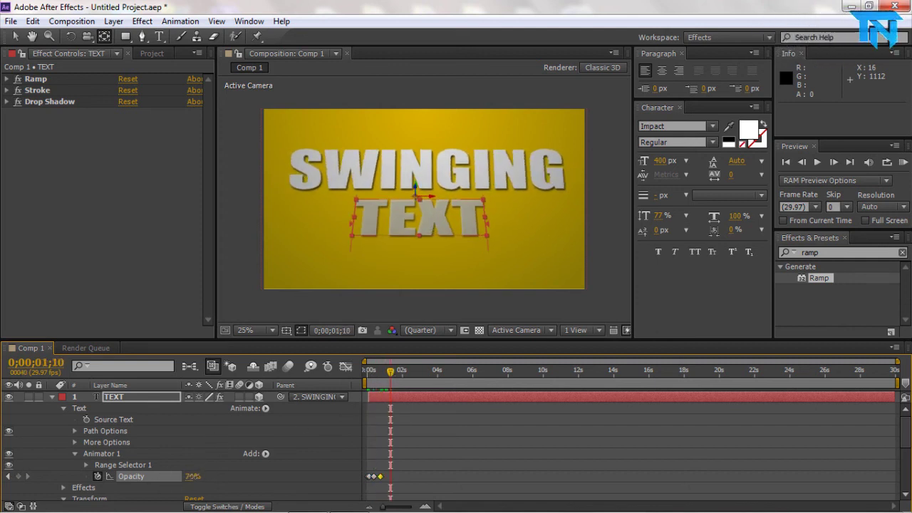
pyautogui.moveTo(394, 379)
pyautogui.mouseDown()
pyautogui.moveTo(417, 377)
pyautogui.moveTo(396, 378)
pyautogui.mouseUp()
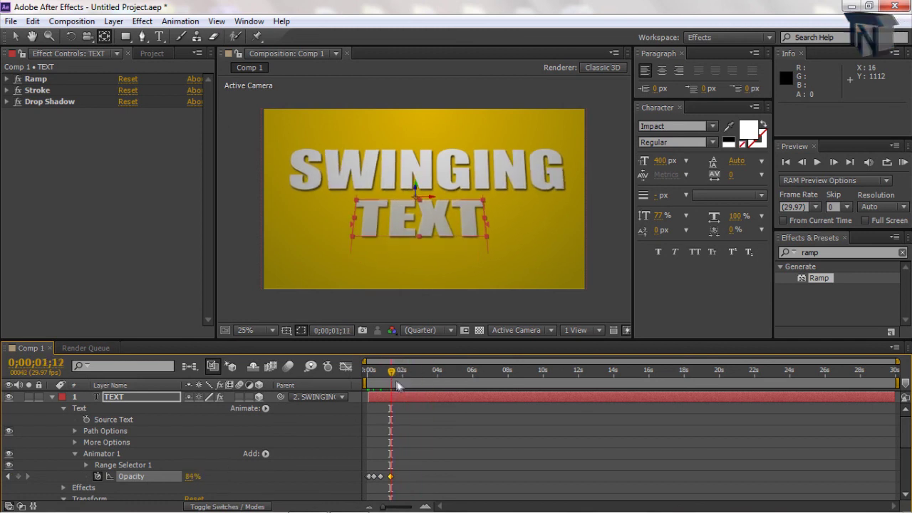
pyautogui.moveTo(190, 483); pyautogui.dragTo(147, 484)
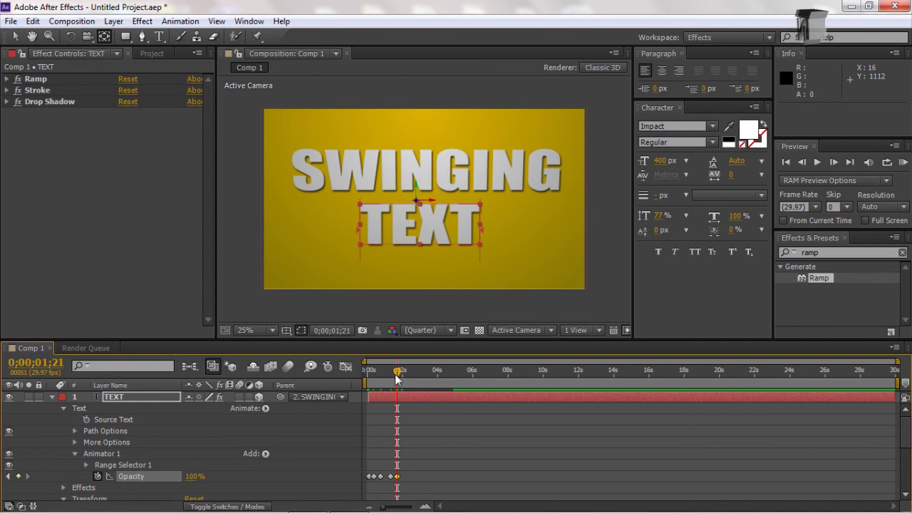
# Preview the fade, delete and restore the Opacity keyframe near 0;00;01;22, then replay from the start
pyautogui.click(368, 371)
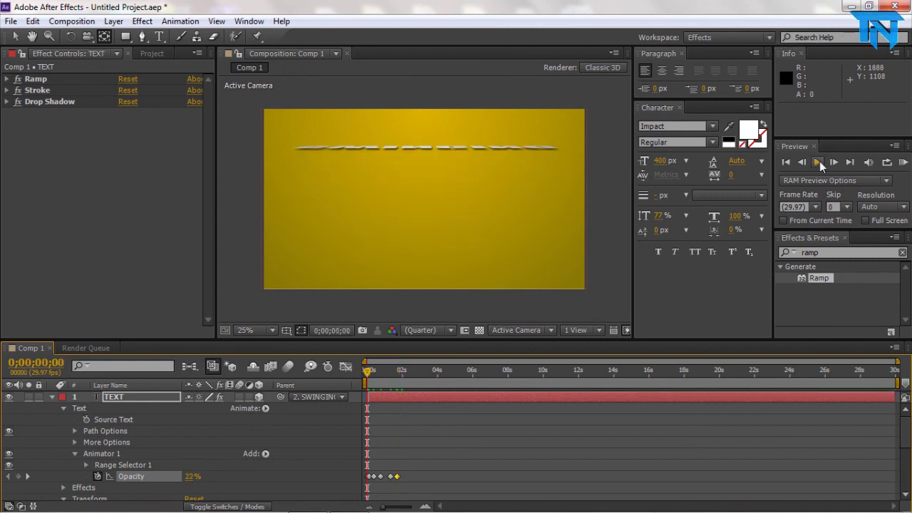
pyautogui.click(818, 162)
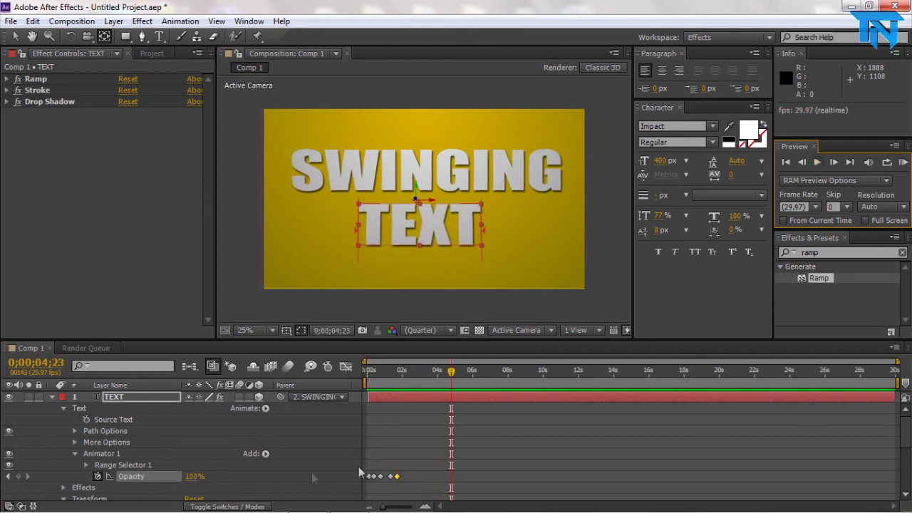
pyautogui.moveTo(450, 380); pyautogui.dragTo(396, 386)
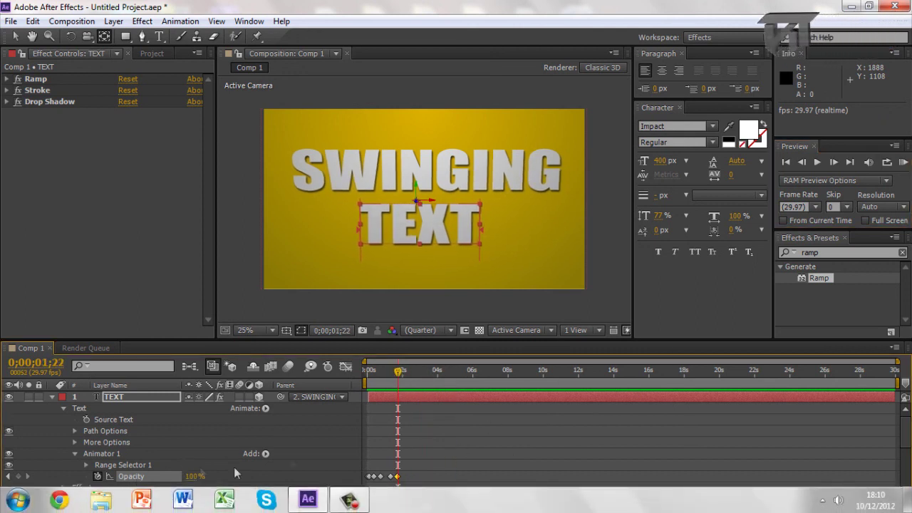
pyautogui.press('Delete')
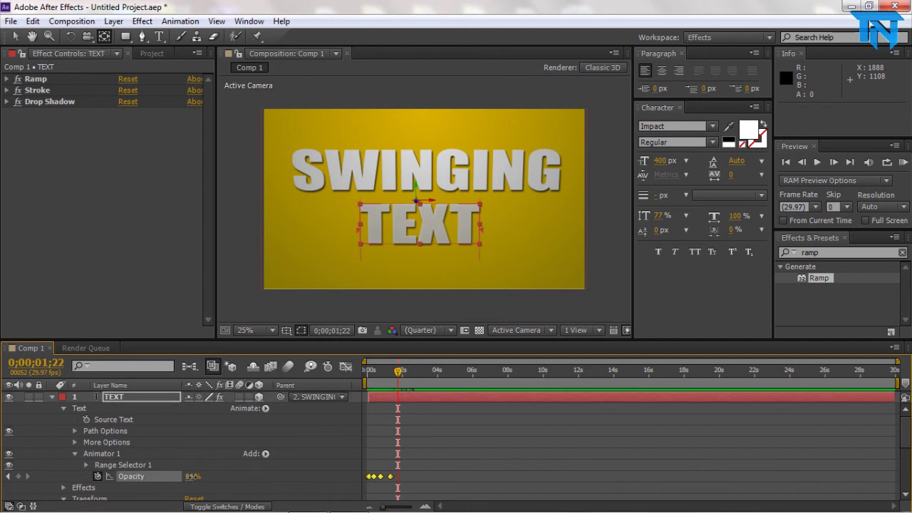
pyautogui.hotkey('ctrl', 'z')
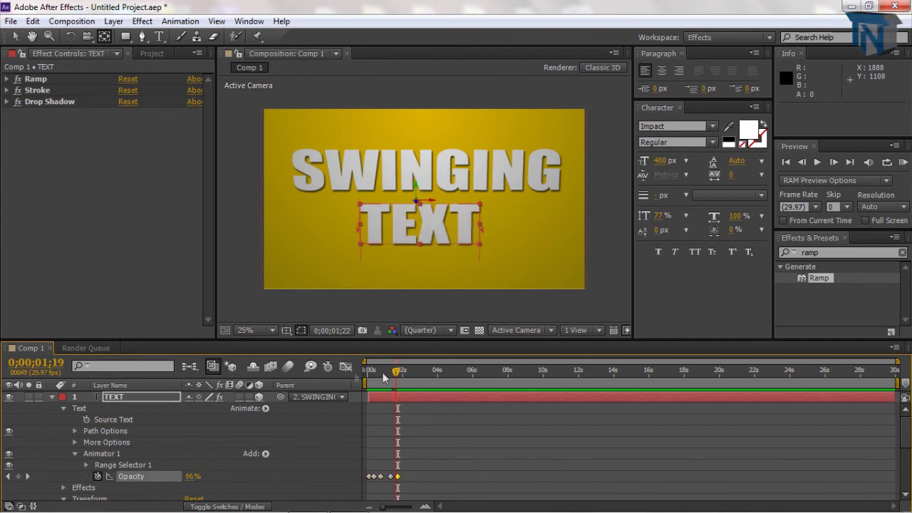
pyautogui.press('Home')
pyautogui.click(817, 163)
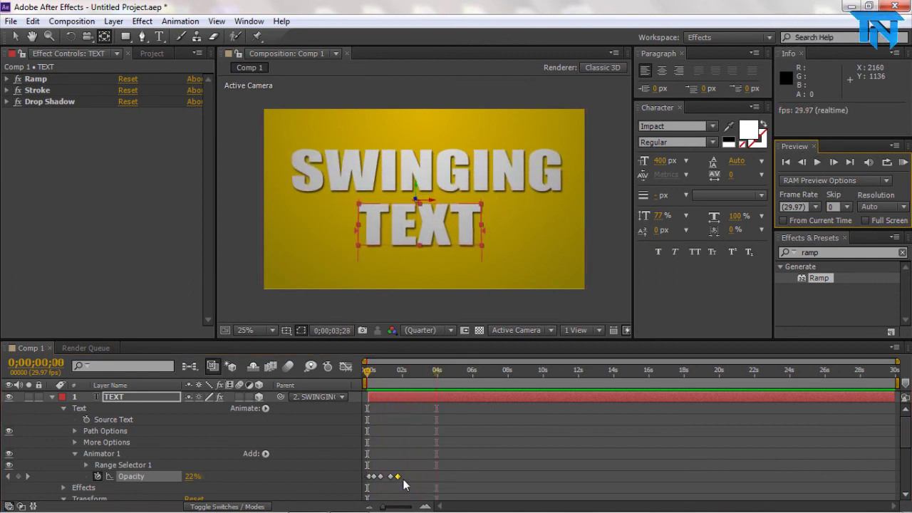
# Apply Keyframe Assistant > Easy Ease to all of TEXT's Opacity keyframes
pyautogui.moveTo(372, 476); pyautogui.dragTo(374, 476)
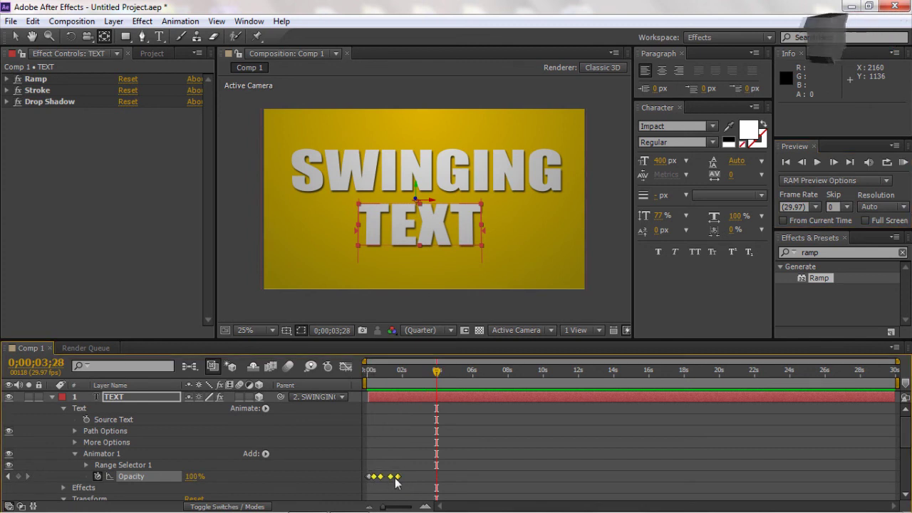
pyautogui.rightClick(398, 479)
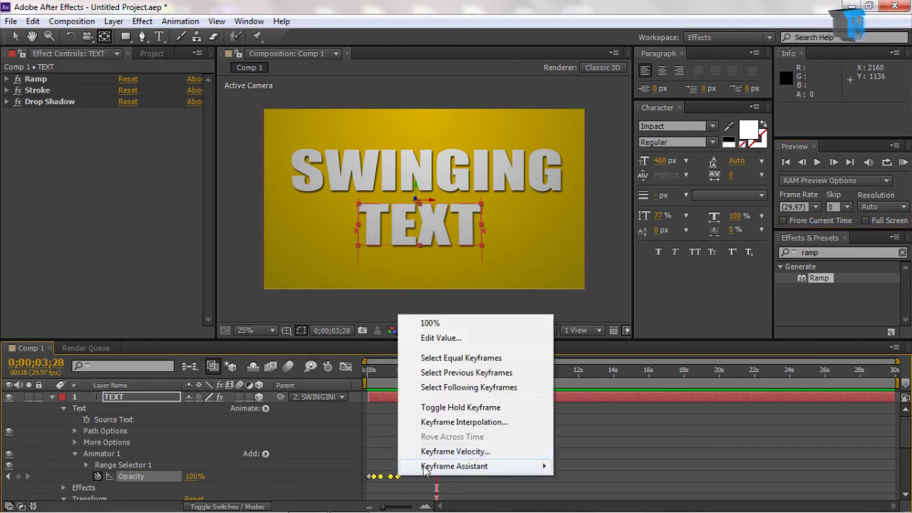
pyautogui.moveTo(498, 467)
pyautogui.click(586, 378)
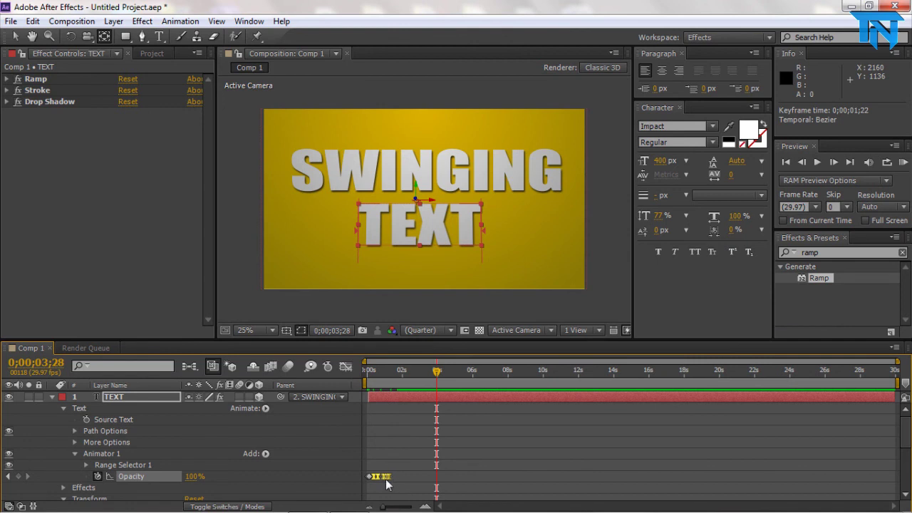
# Preview the eased fade-in from the start, then collapse the TEXT layer
pyautogui.moveTo(437, 374); pyautogui.dragTo(248, 385)
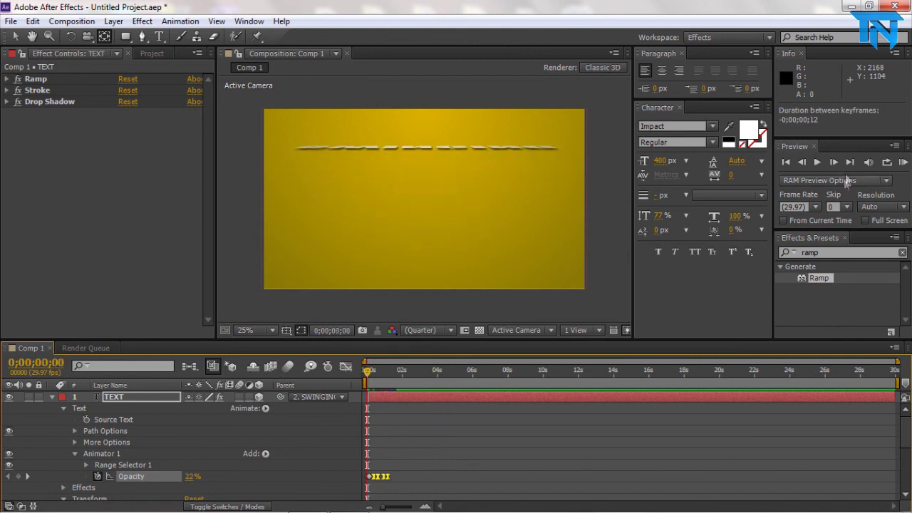
pyautogui.click(816, 164)
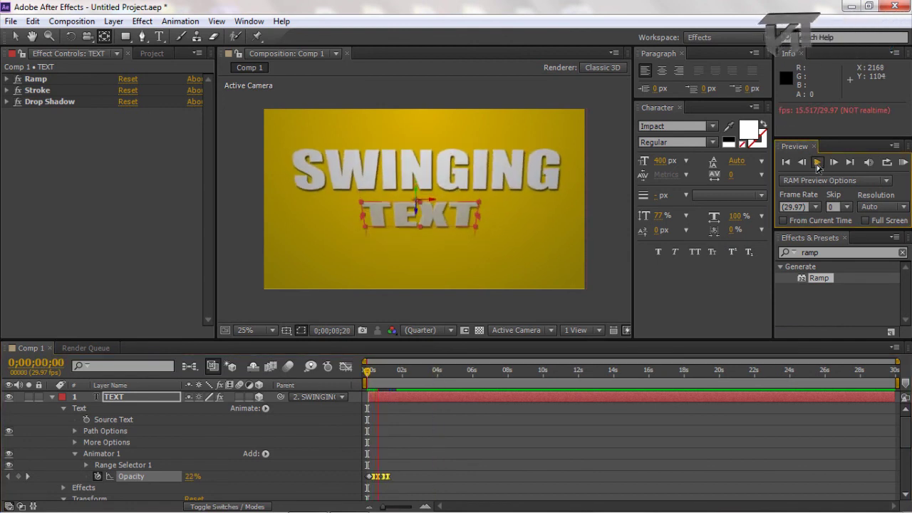
pyautogui.click(383, 479)
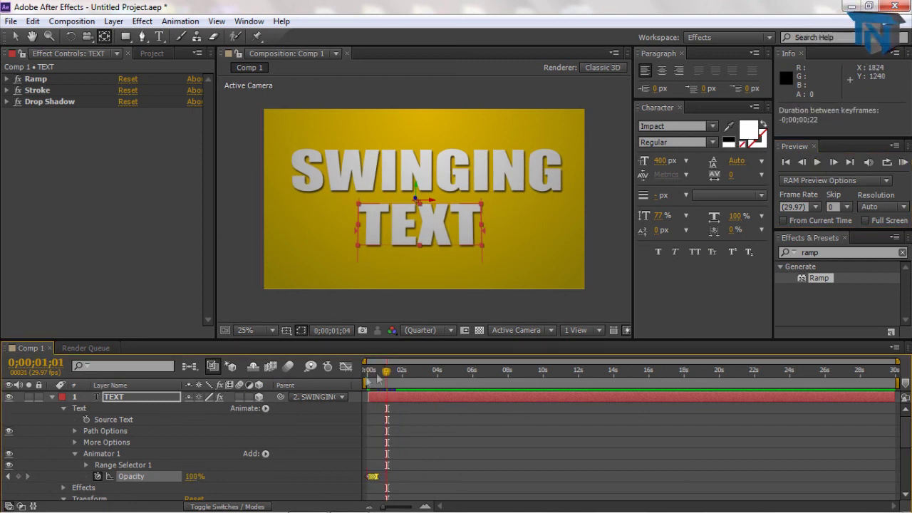
pyautogui.press('Home')
pyautogui.click(813, 163)
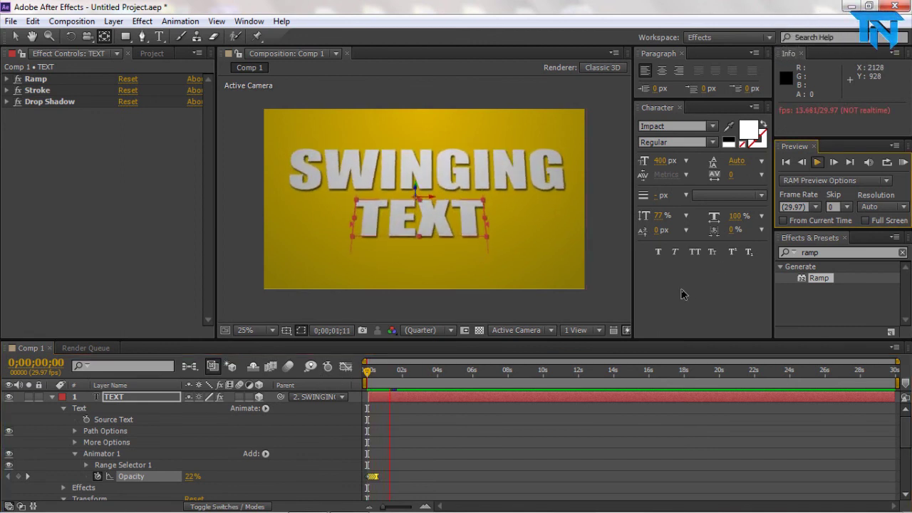
pyautogui.click(52, 397)
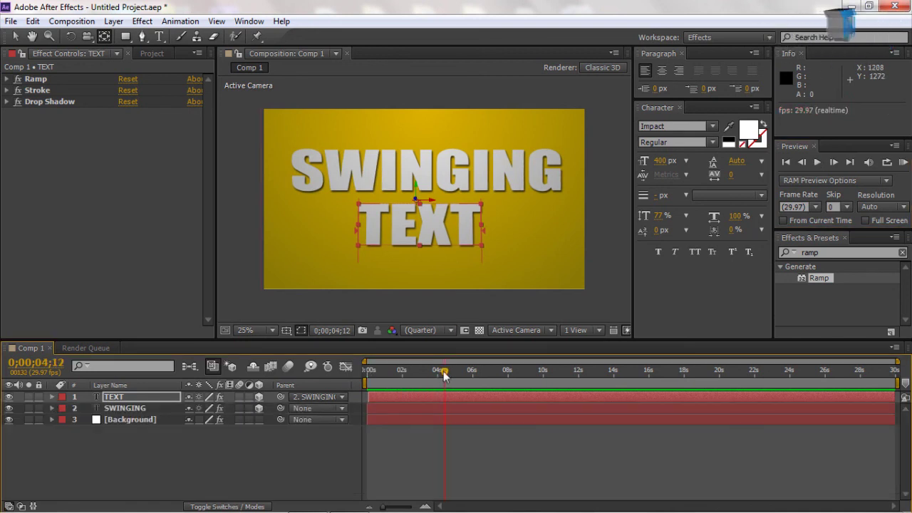
# Play the finished swing-and-fade animation from the comp start, then stop it
pyautogui.moveTo(443, 375); pyautogui.dragTo(349, 383)
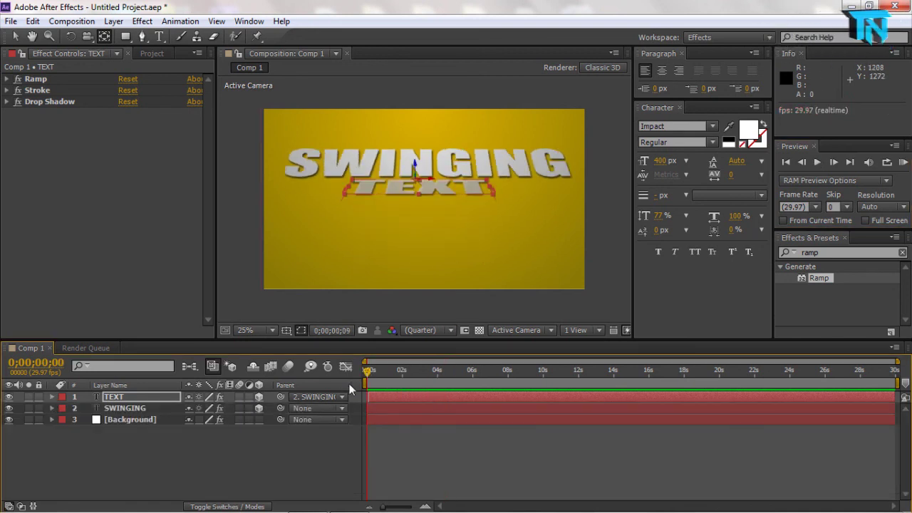
pyautogui.click(818, 163)
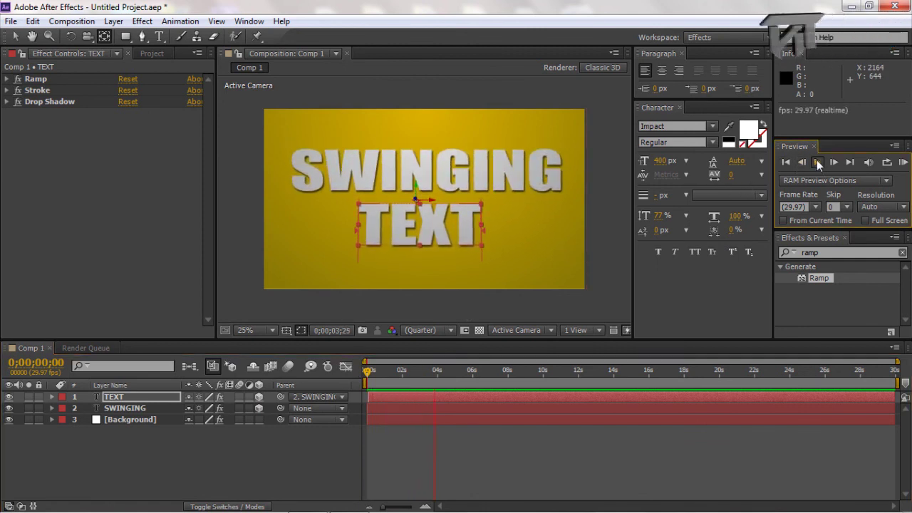
pyautogui.click(817, 163)
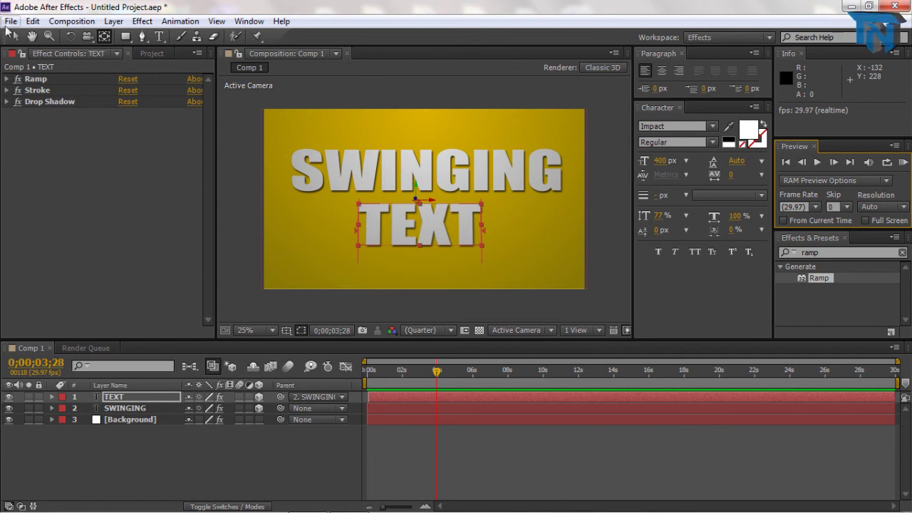
# Add Comp 1 to the render queue, output it to Tutorial.avi on the Desktop, and render
pyautogui.click(57, 23)
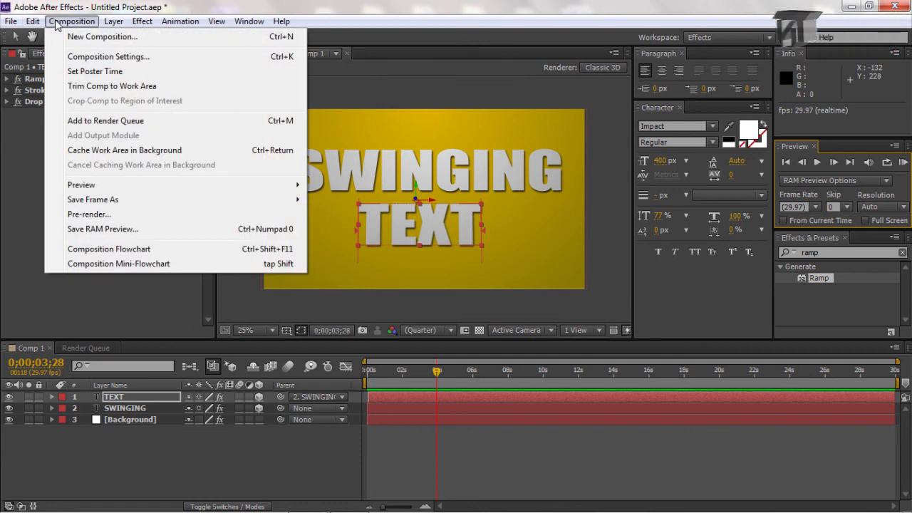
pyautogui.click(80, 122)
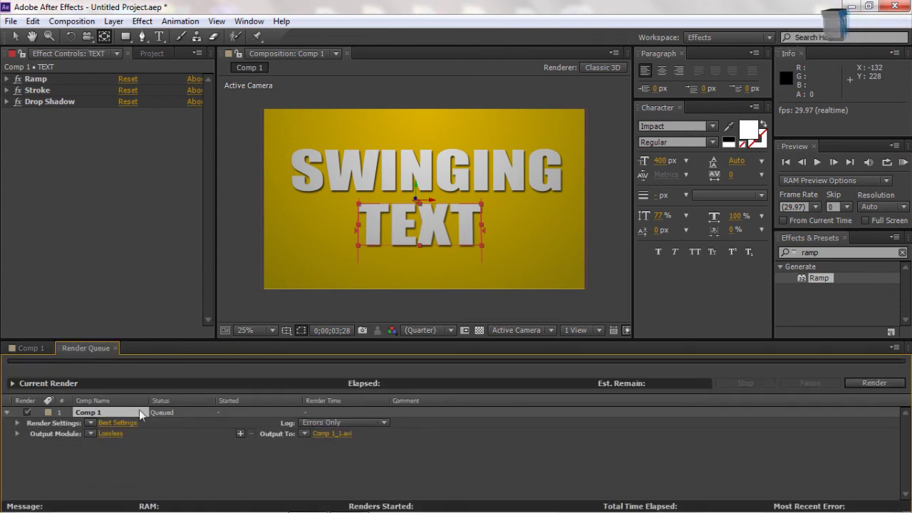
pyautogui.click(330, 433)
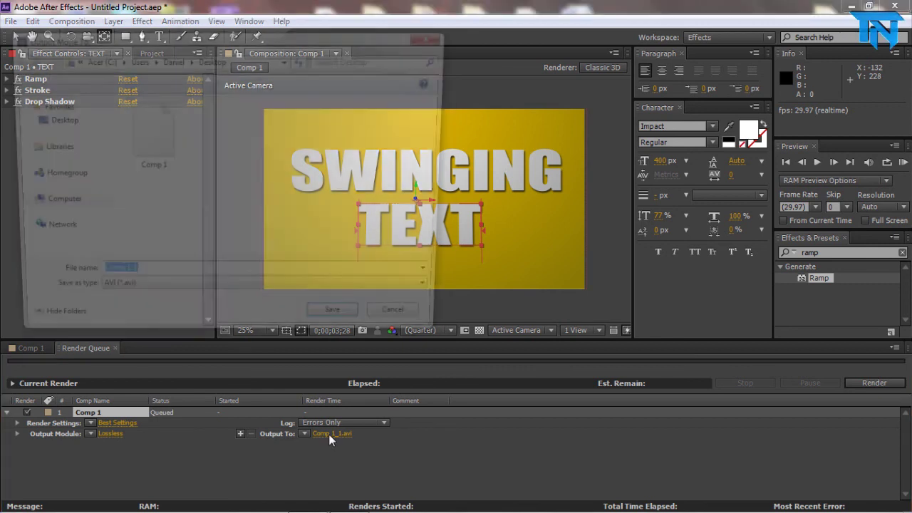
pyautogui.press('BackSpace')
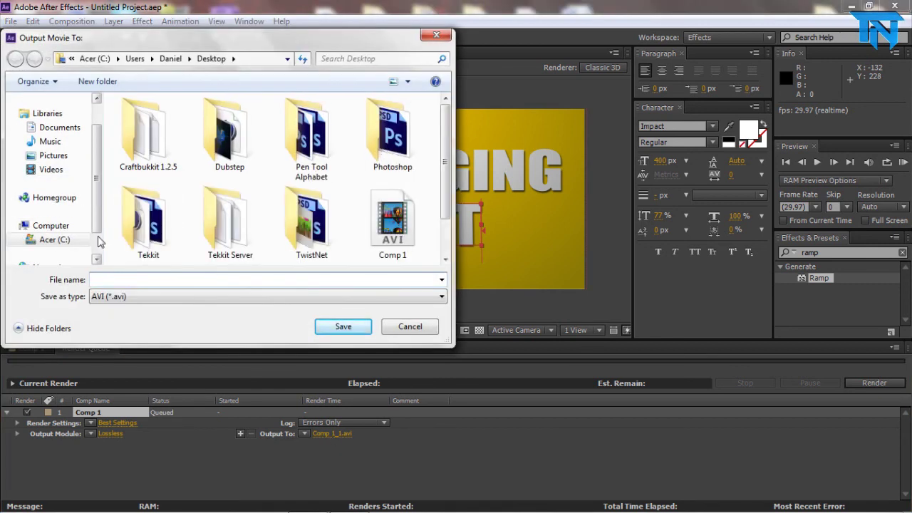
pyautogui.write('Tutorial')
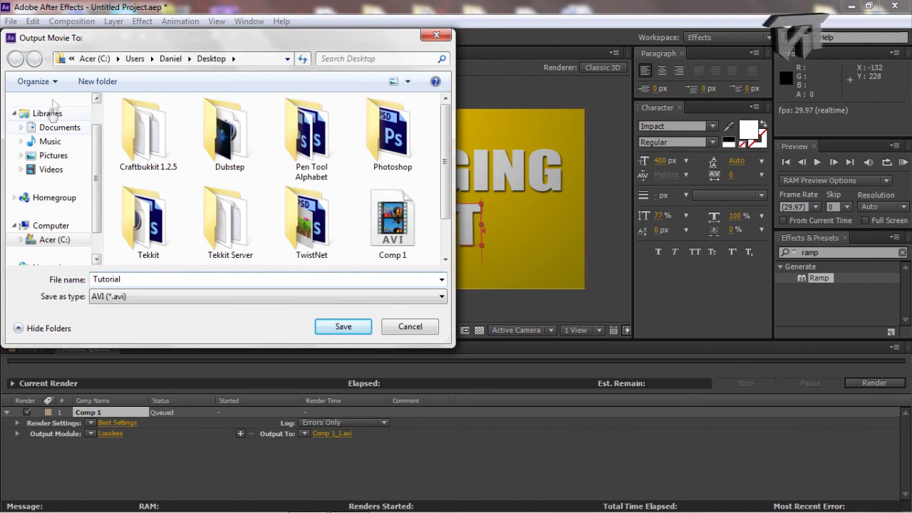
pyautogui.click(71, 59)
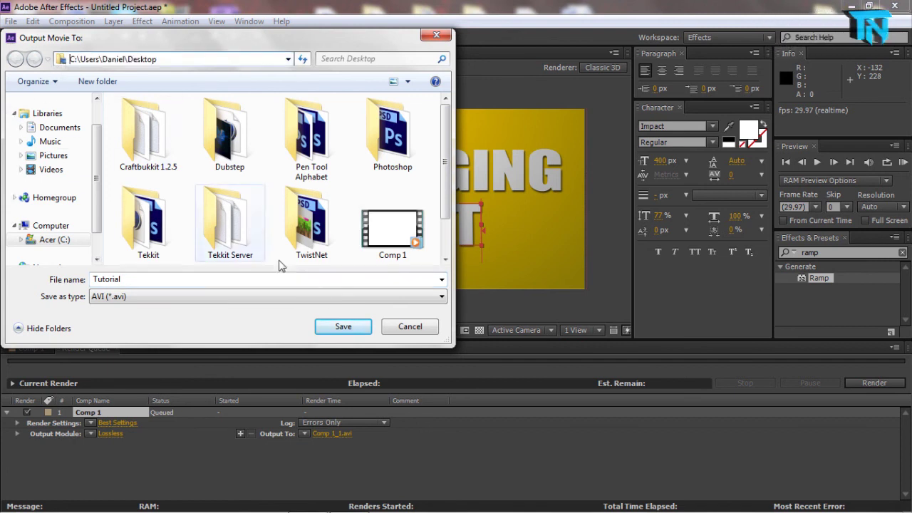
pyautogui.click(341, 327)
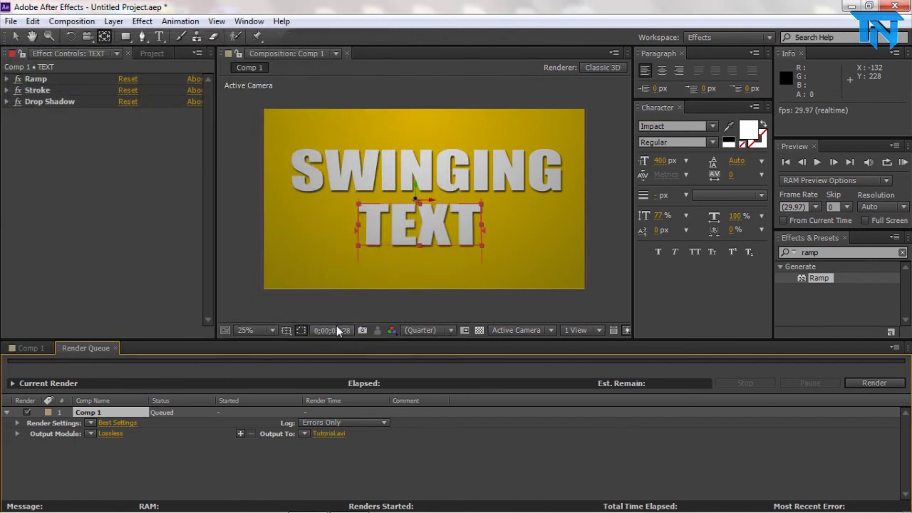
pyautogui.click(865, 384)
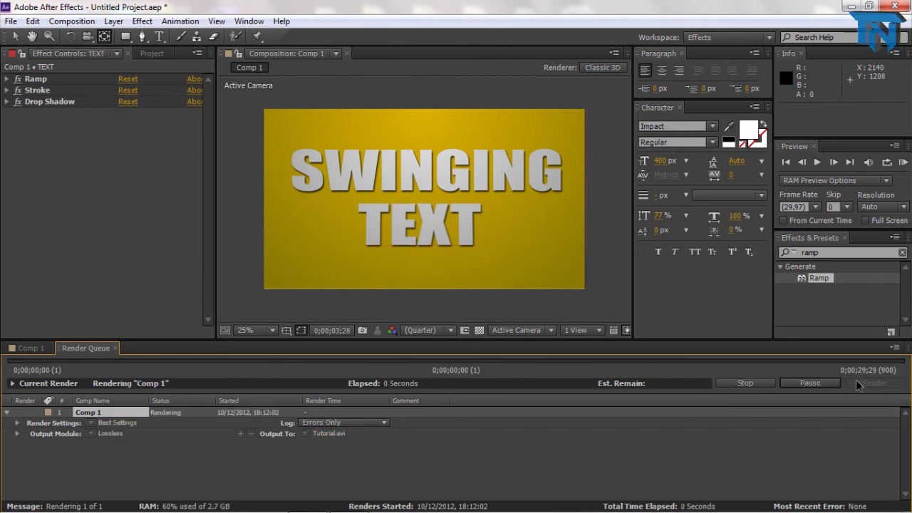